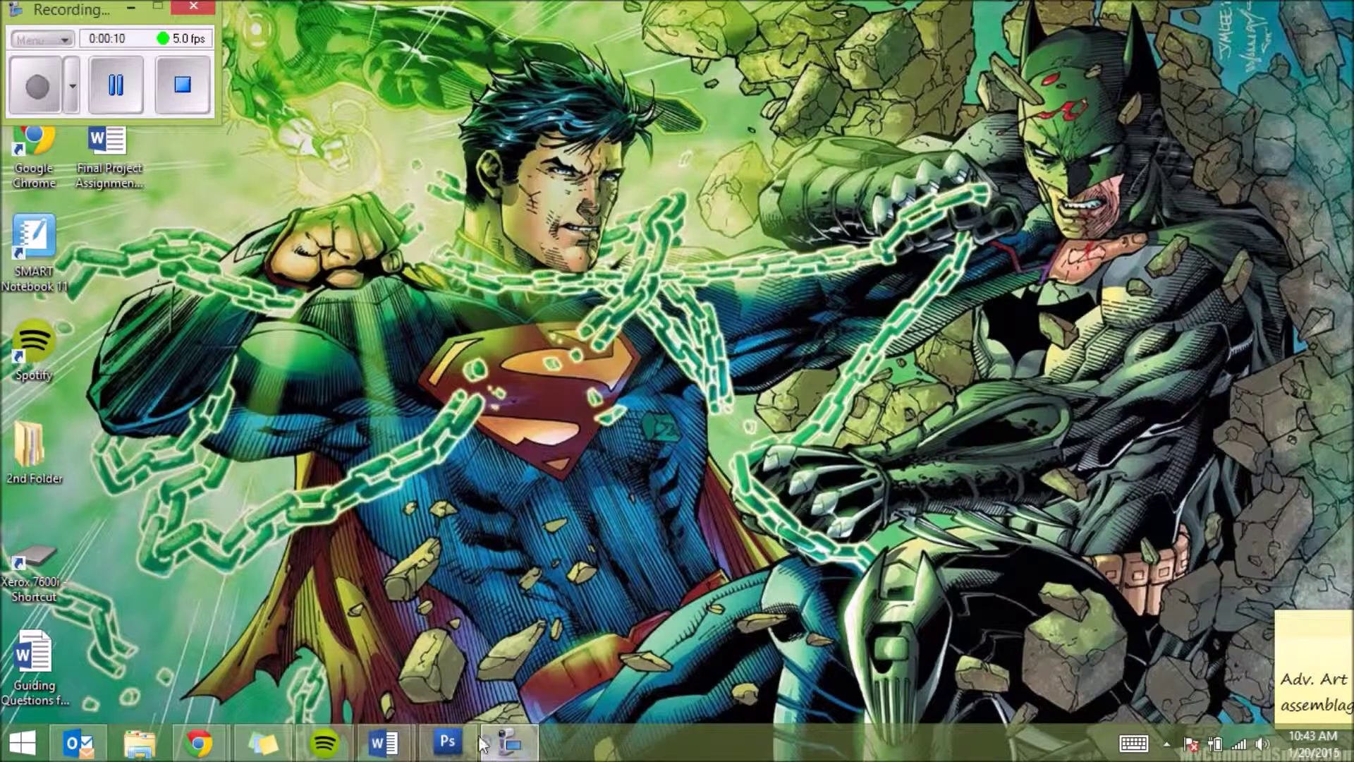
Step: Restore the running Photoshop window from the taskbar
left_click(448, 742)
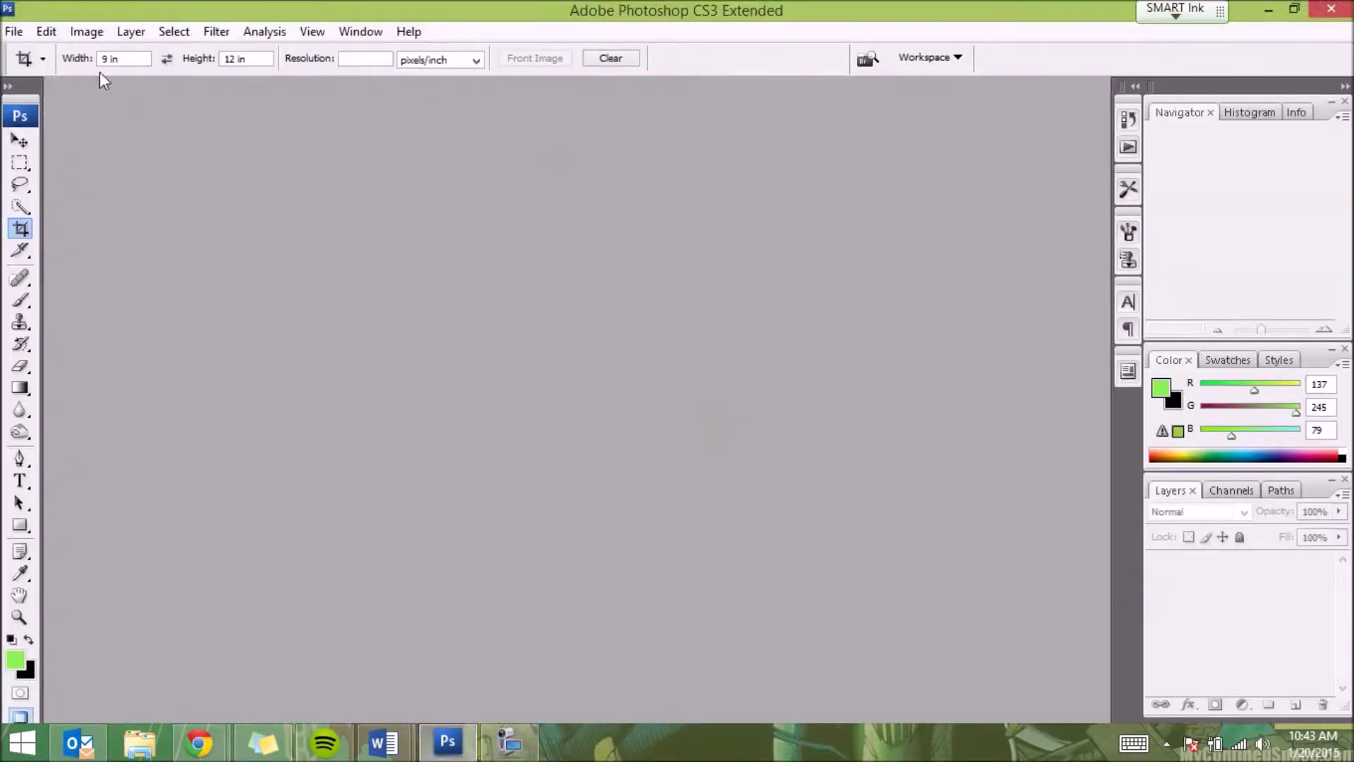
Step: Open IMG_1041.JPG from Libraries > Pictures > Images to work from
left_click(15, 32)
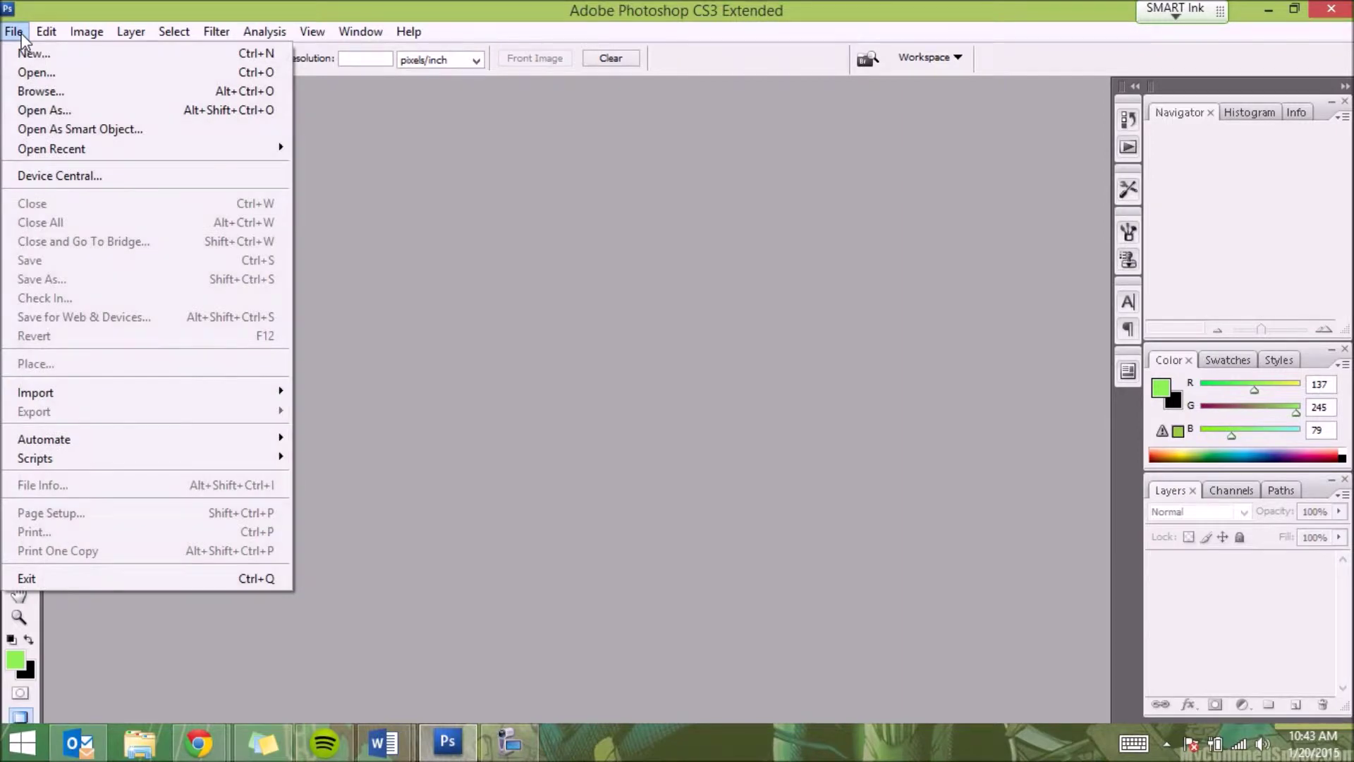
left_click(37, 71)
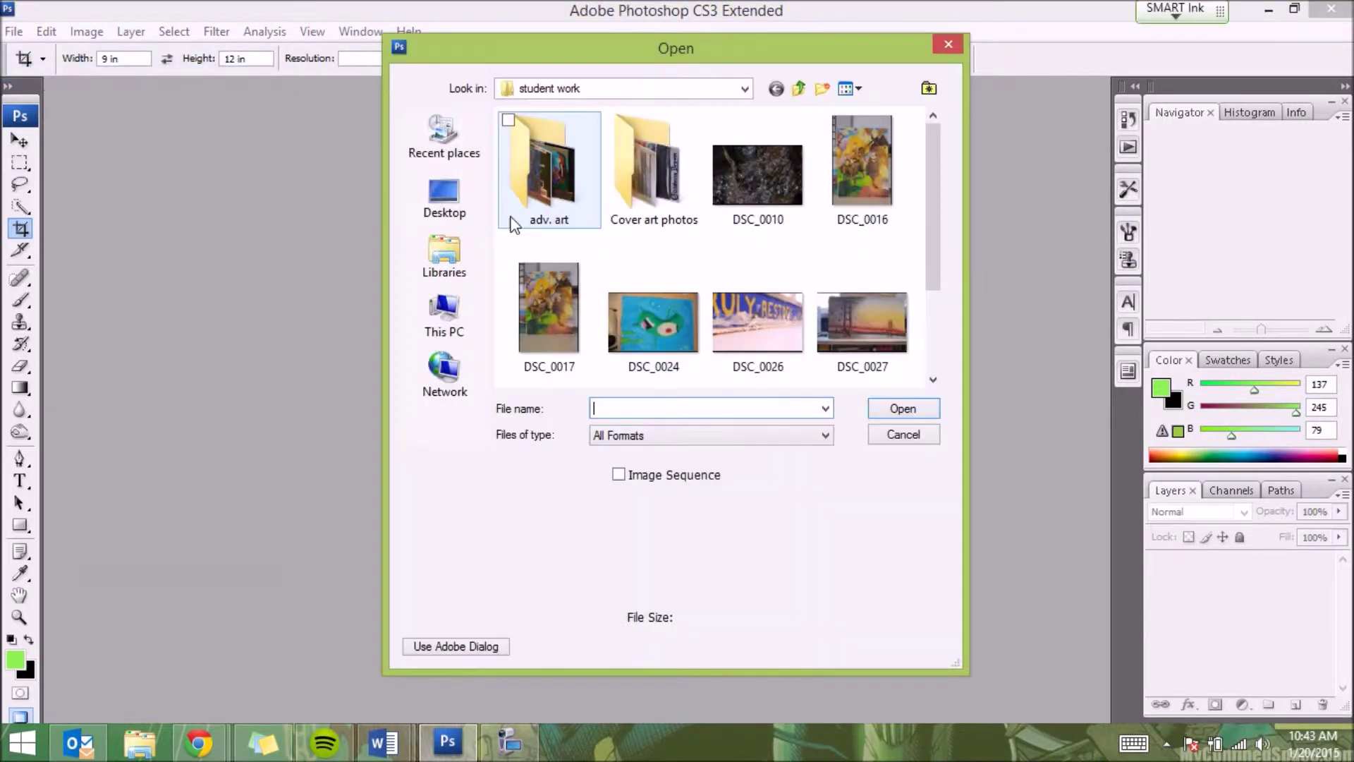
left_click(467, 270)
double_click(563, 208)
scroll(691, 236, "down", 1)
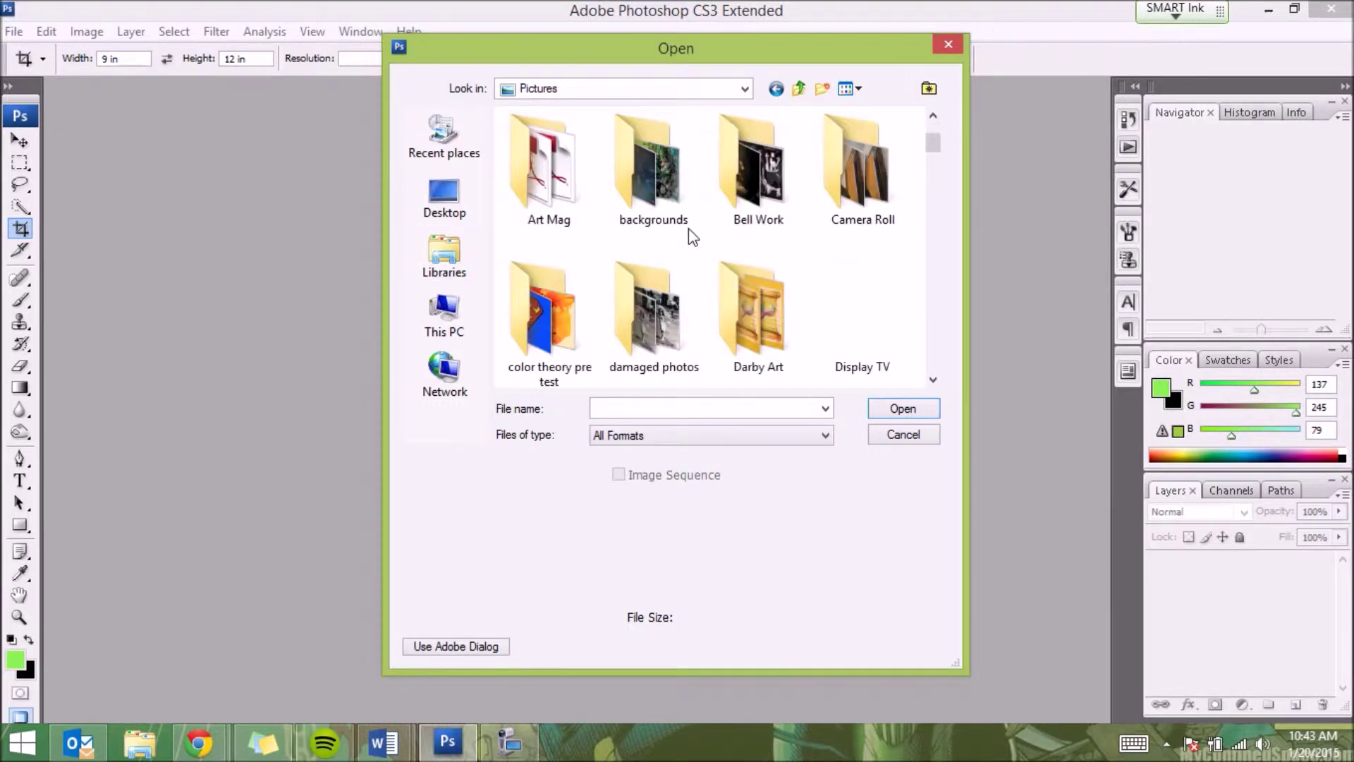
scroll(740, 243, "down", 2)
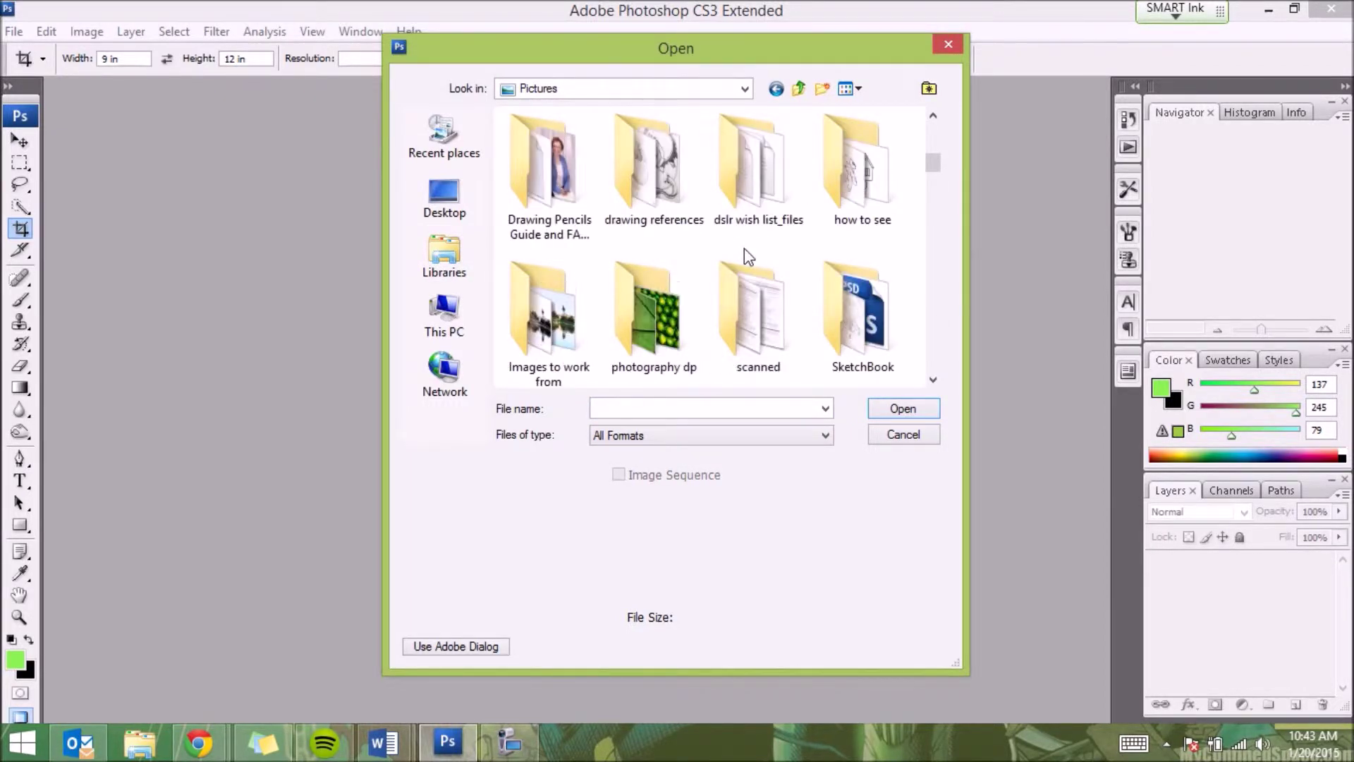
scroll(744, 256, "down", 1)
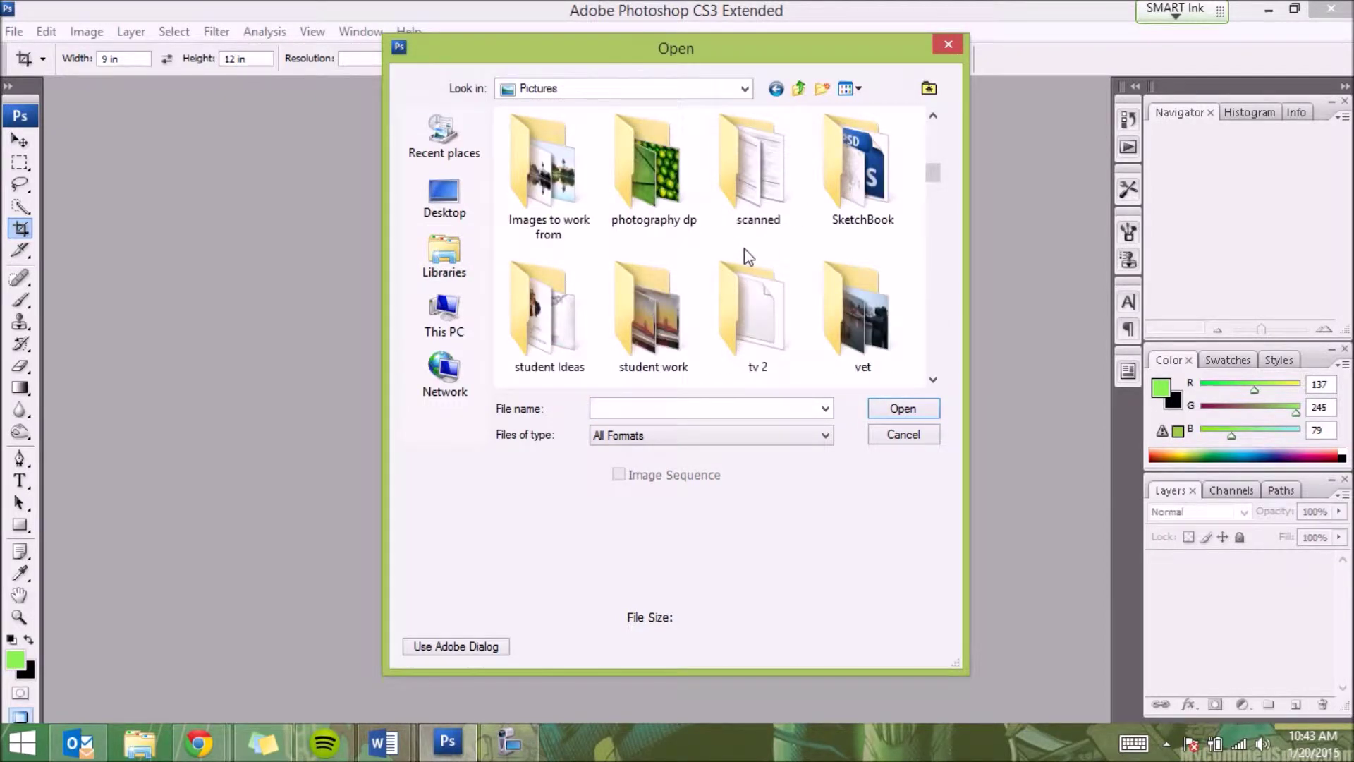
left_click(597, 217)
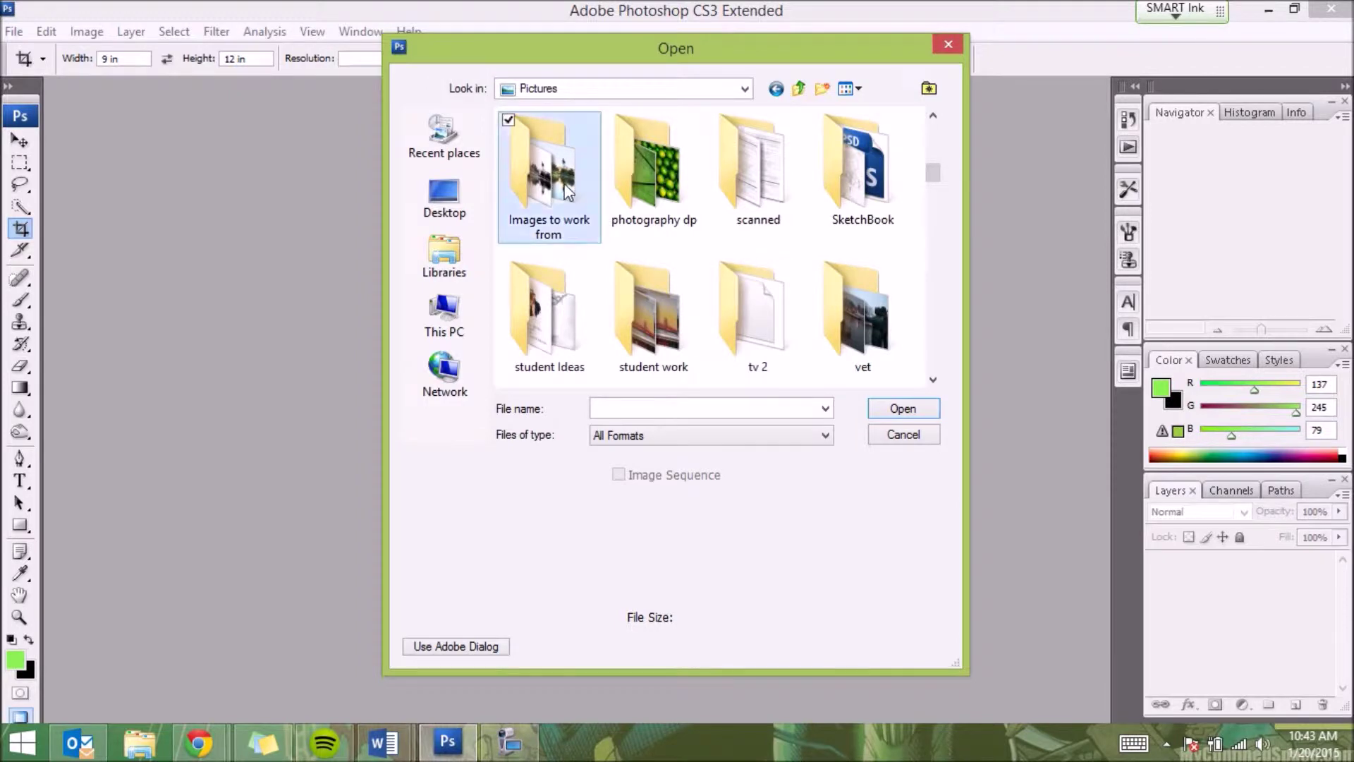
left_click(902, 411)
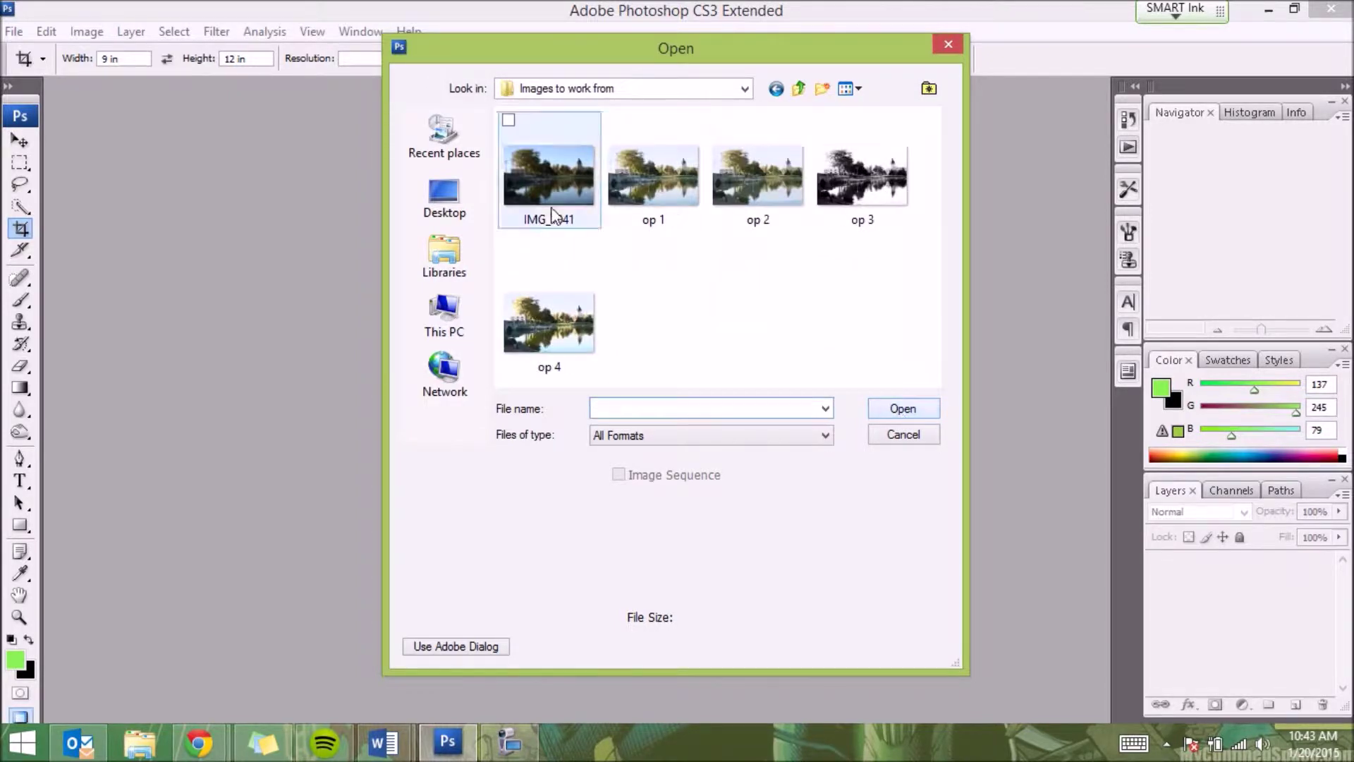
left_click(558, 182)
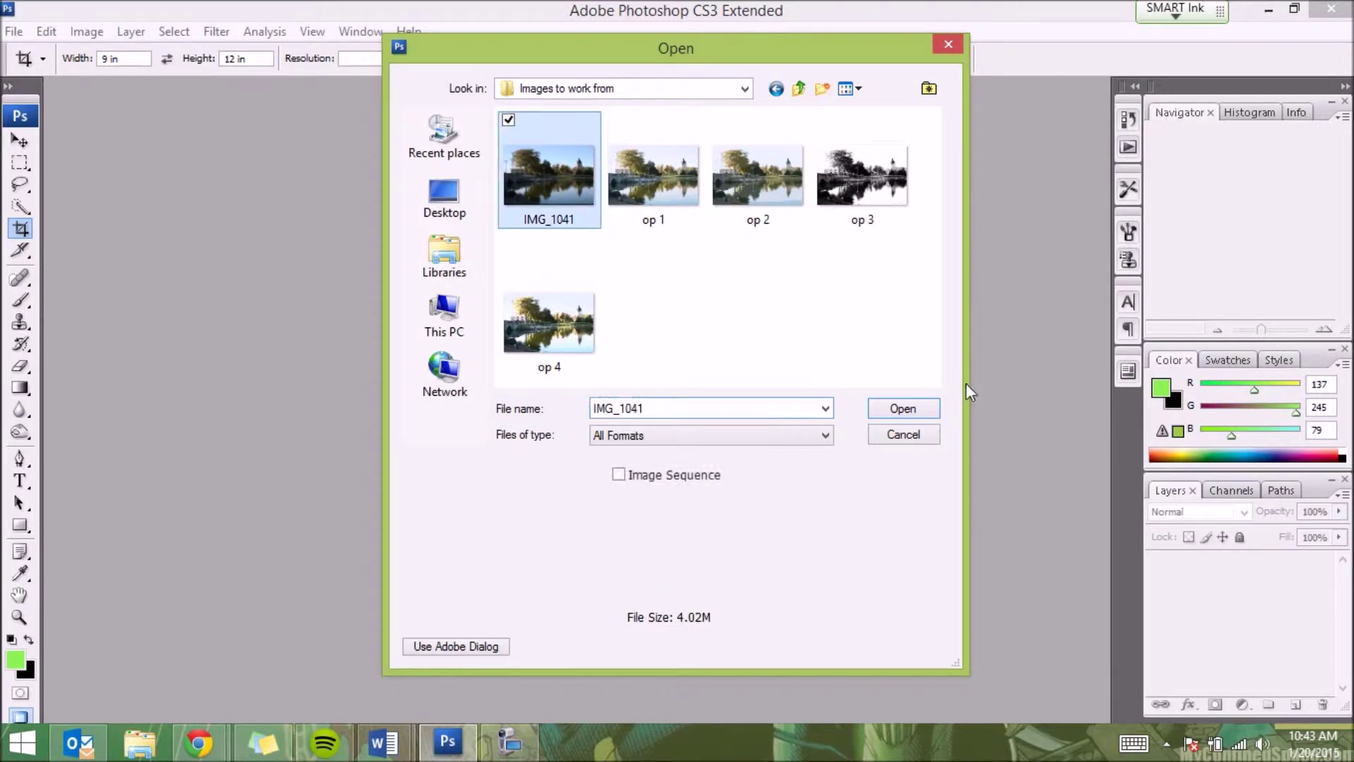
left_click(903, 409)
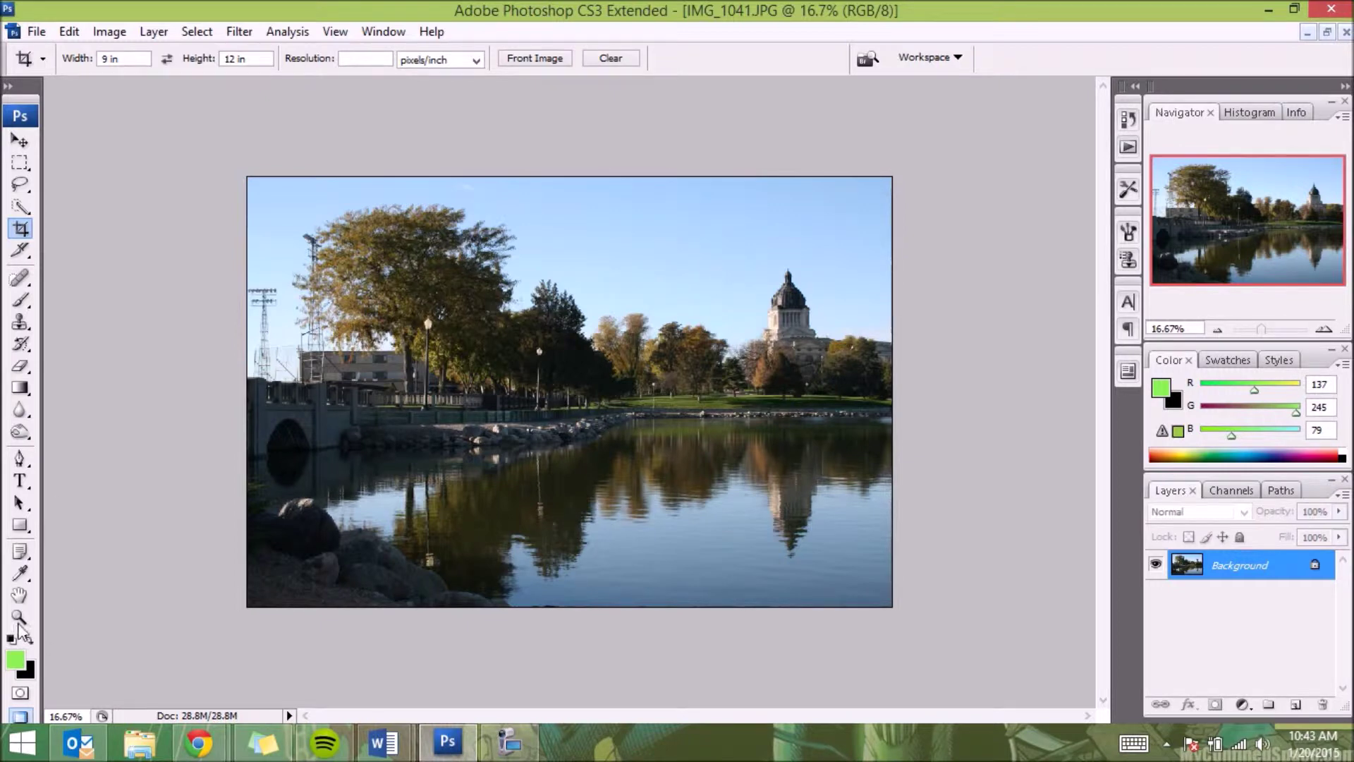
Step: Fit the photo on screen, duplicate Background to Layer 1 with Ctrl+J, and hide Background
left_click(19, 619)
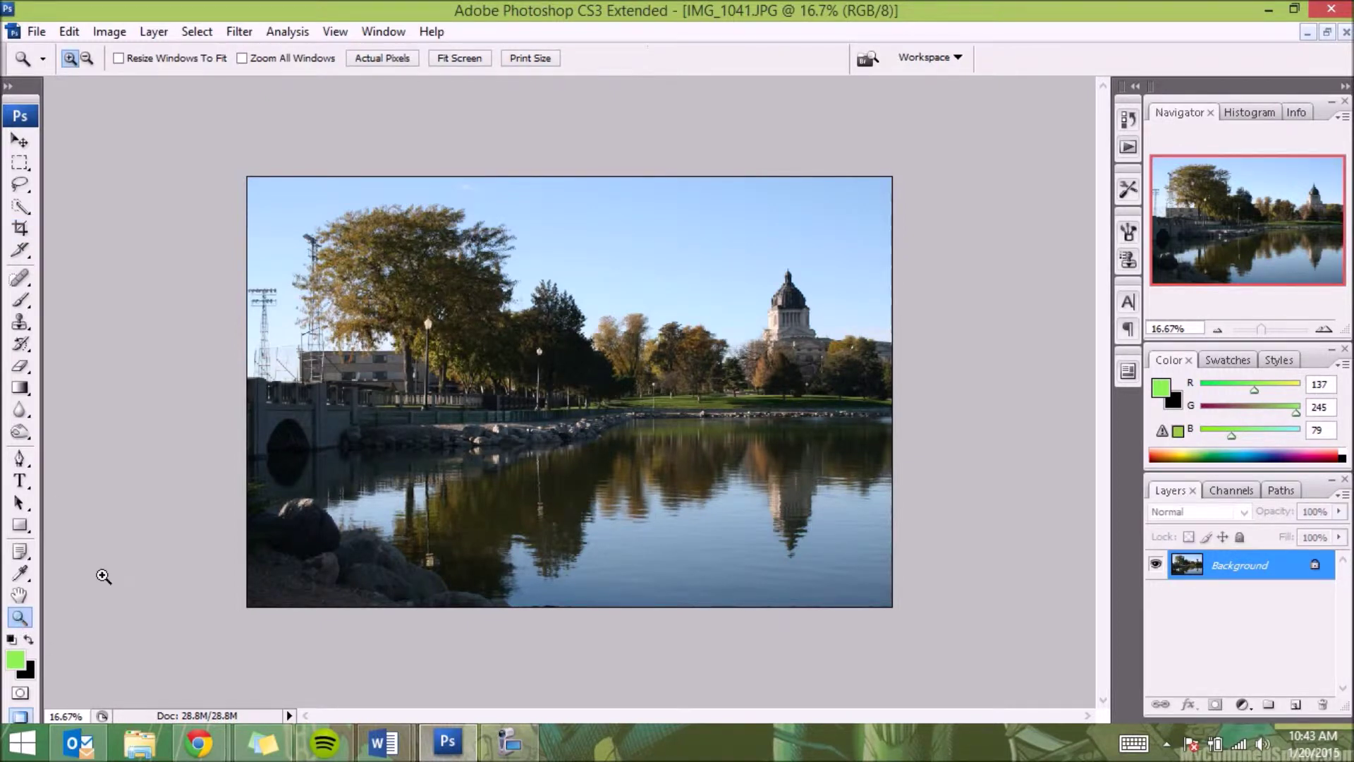
right_click(447, 374)
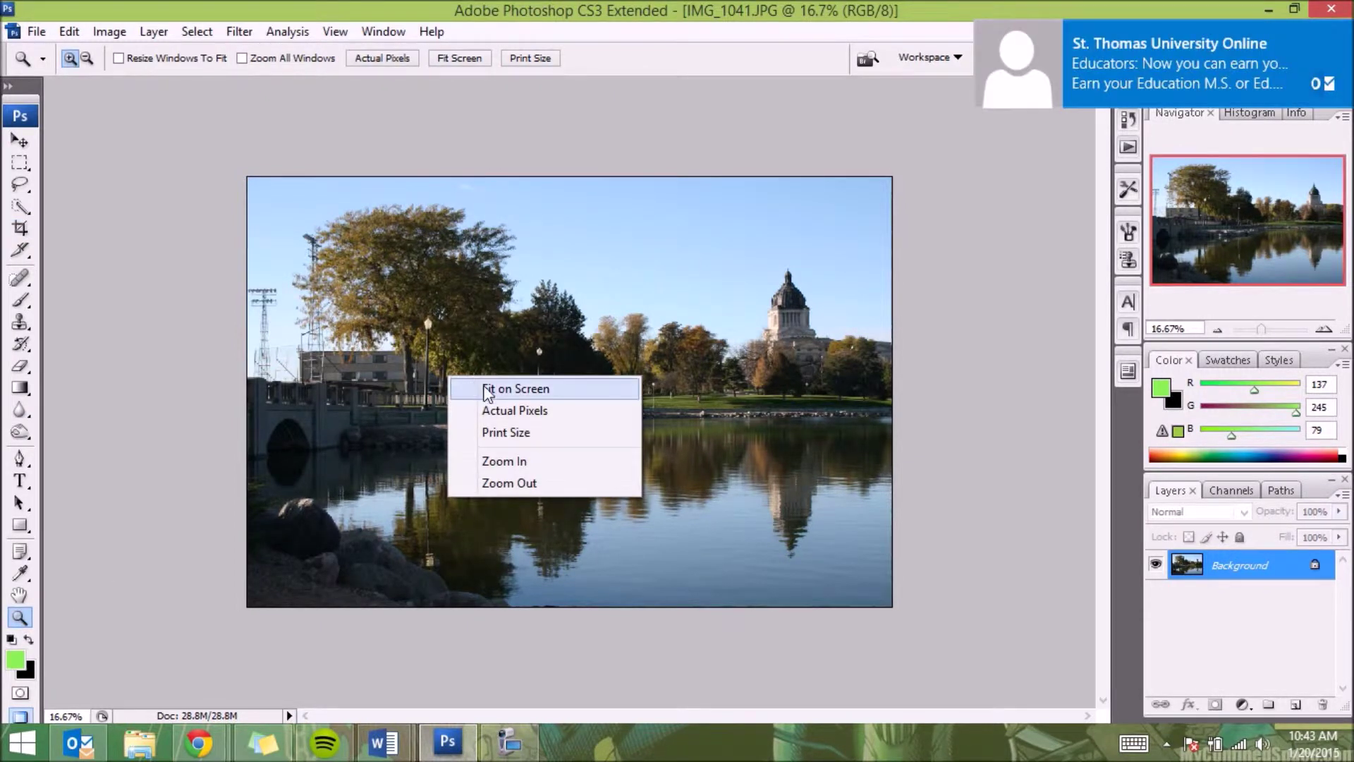
left_click(488, 388)
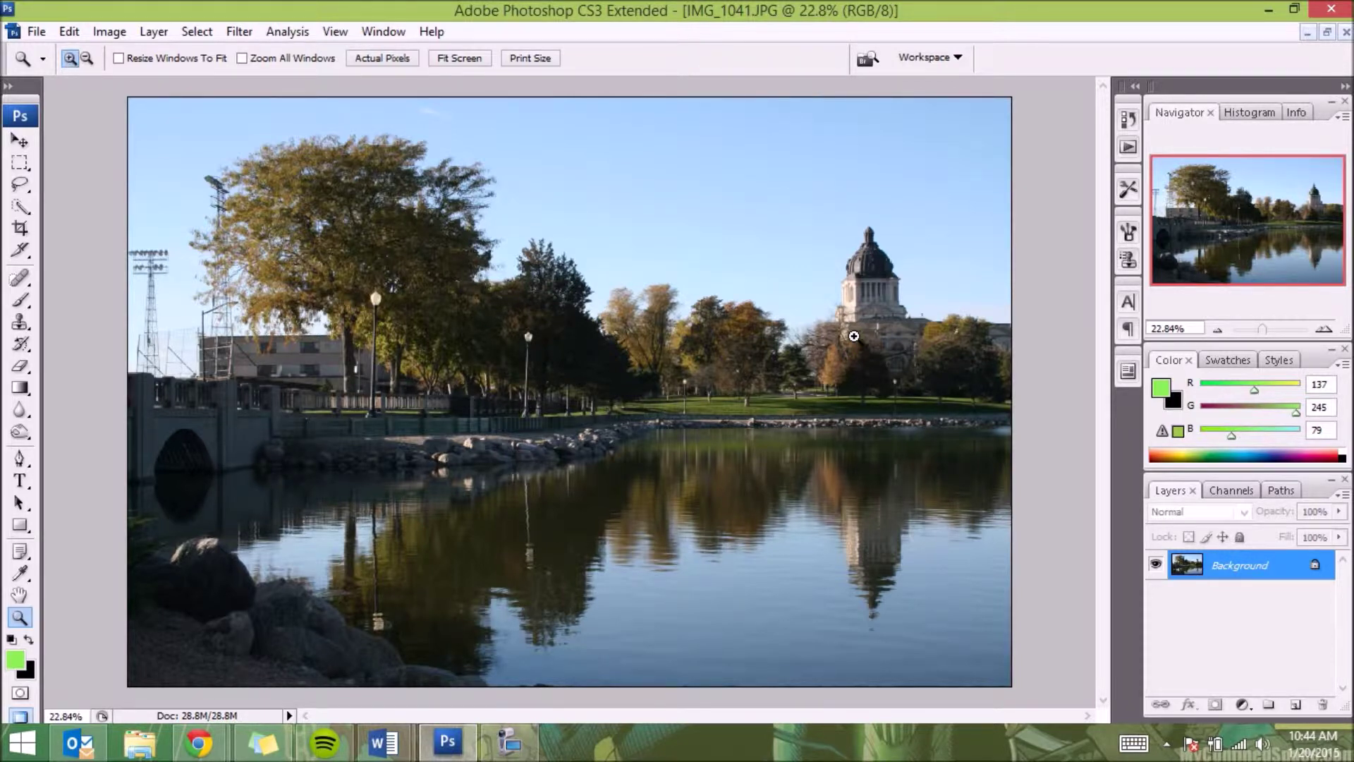
key("ctrl+j")
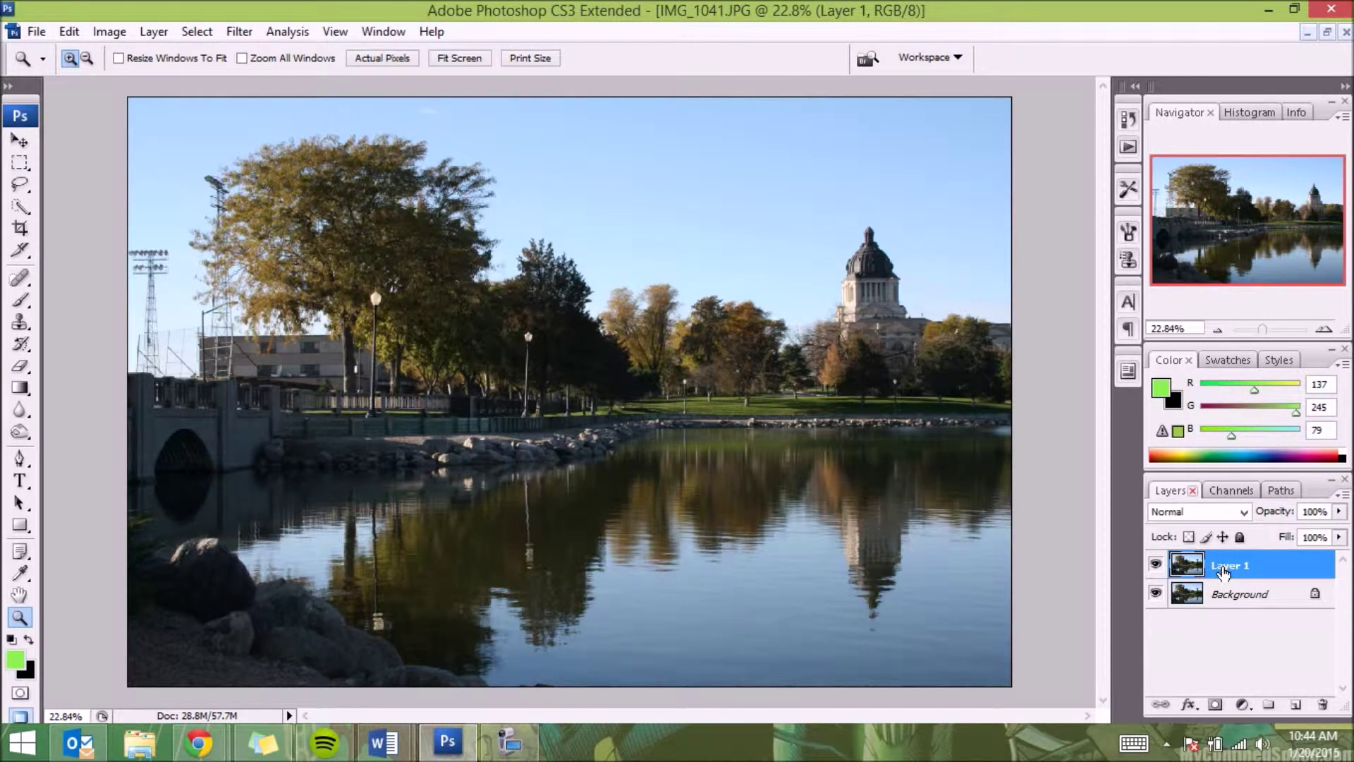
left_click(1157, 596)
left_click(110, 32)
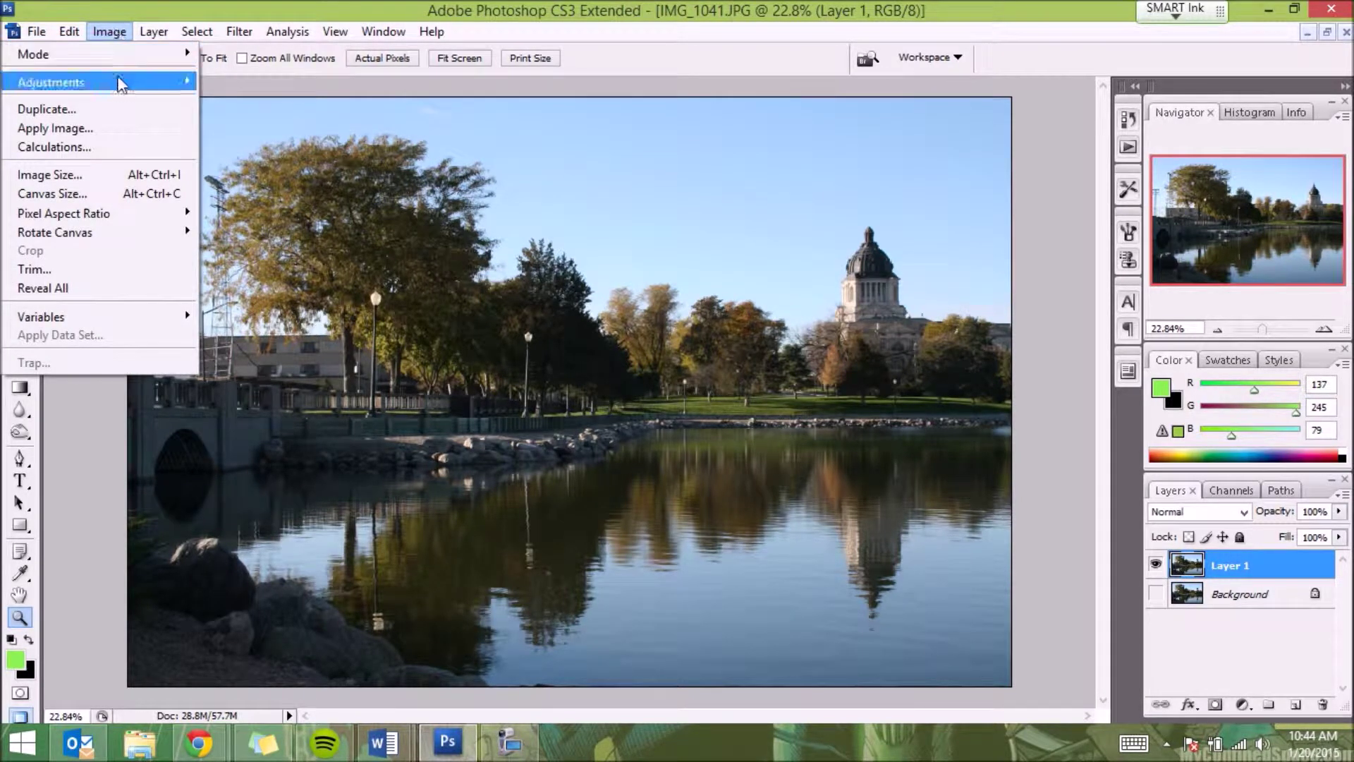
left_click(100, 174)
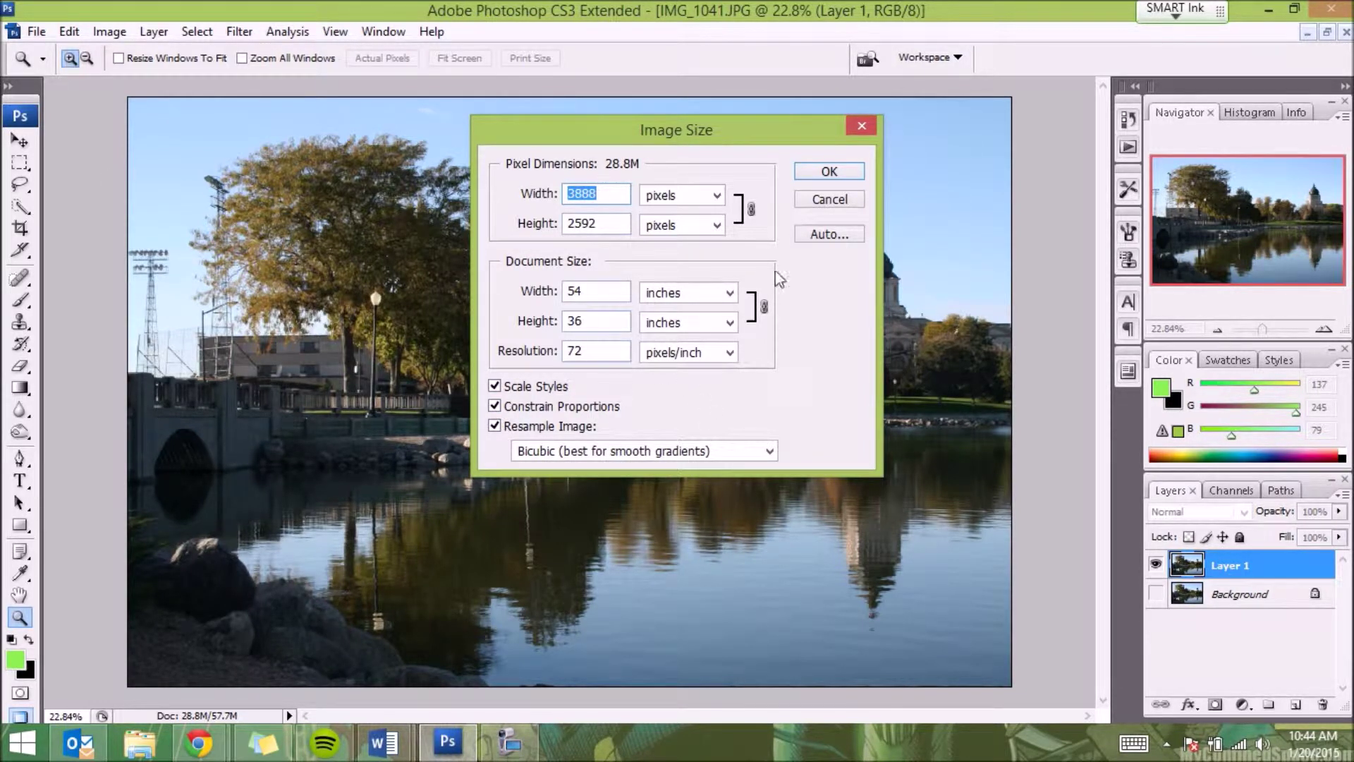
left_click(825, 172)
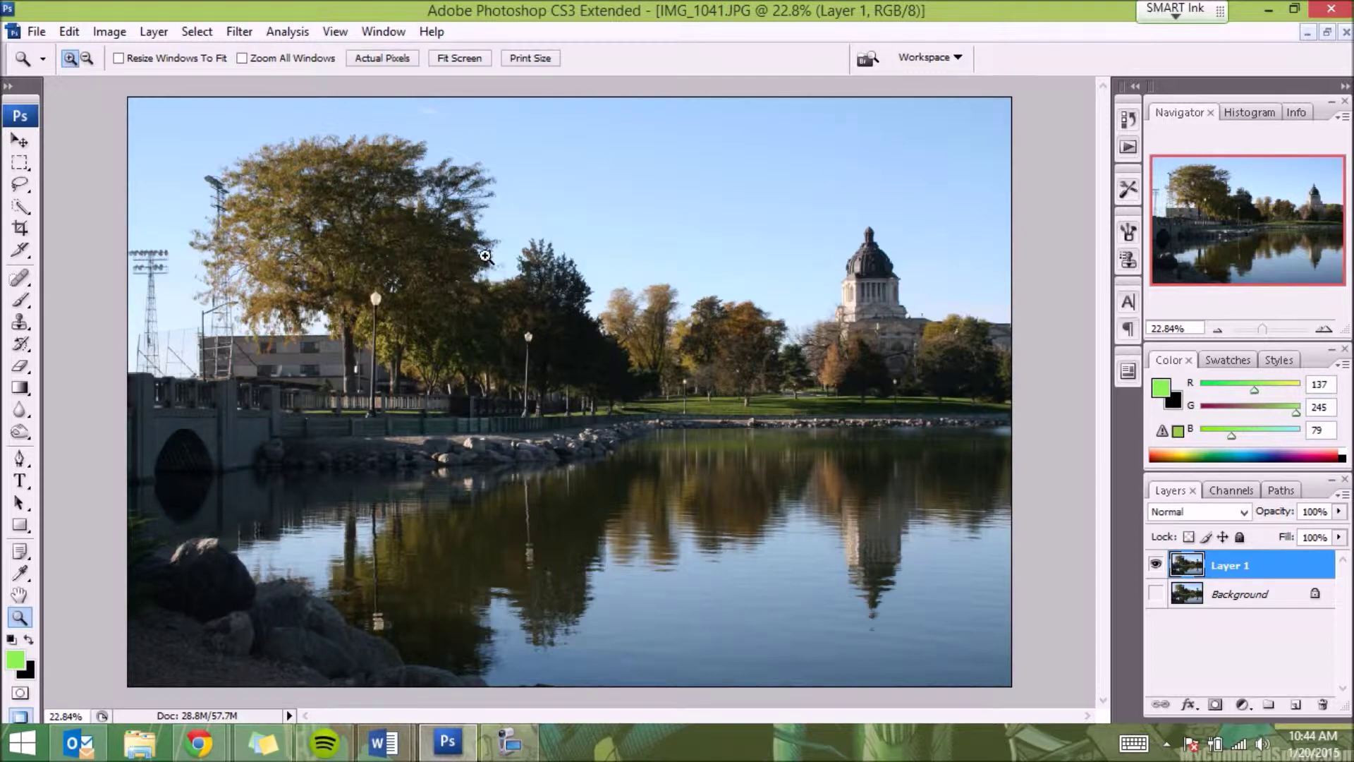
Step: Draw, rotate and resize a trial 9 × 12 in crop box, then cancel it
left_click(21, 229)
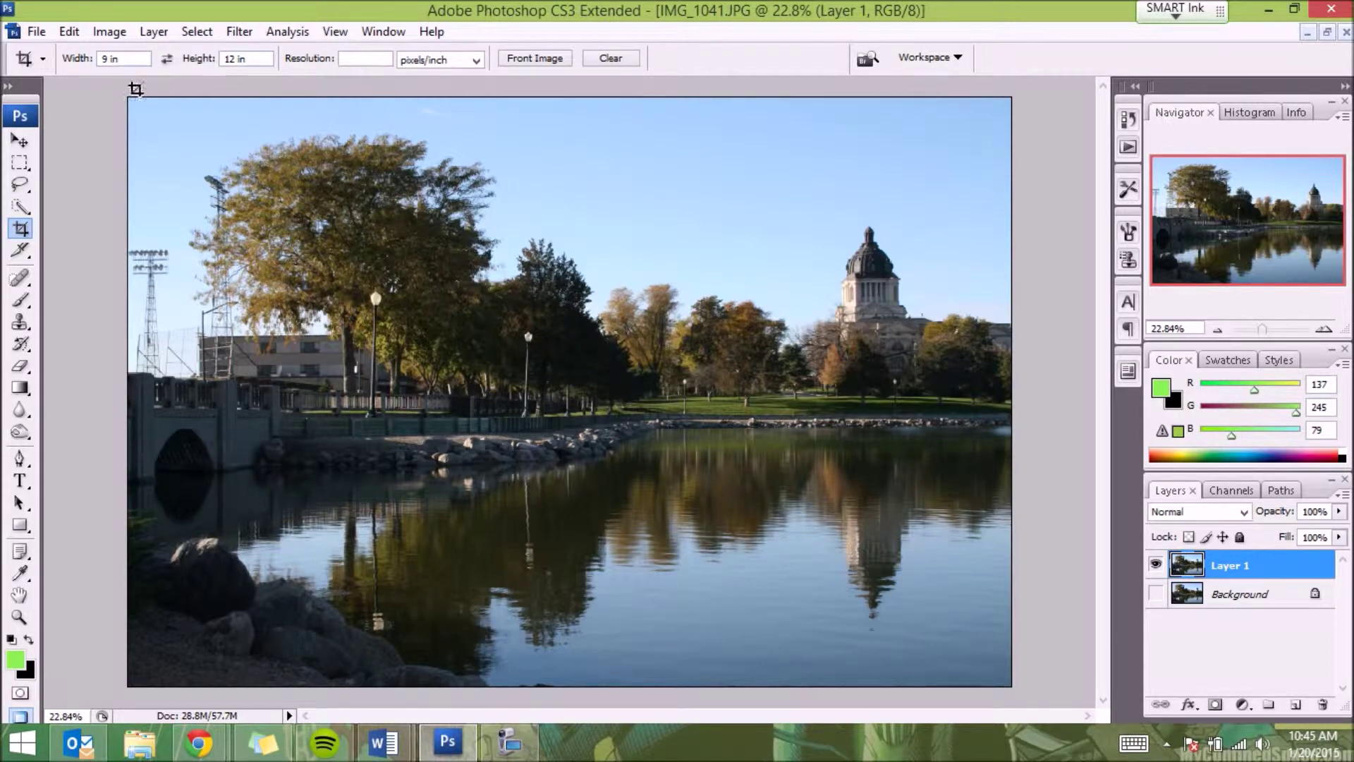
left_click_drag(128, 96, 708, 680)
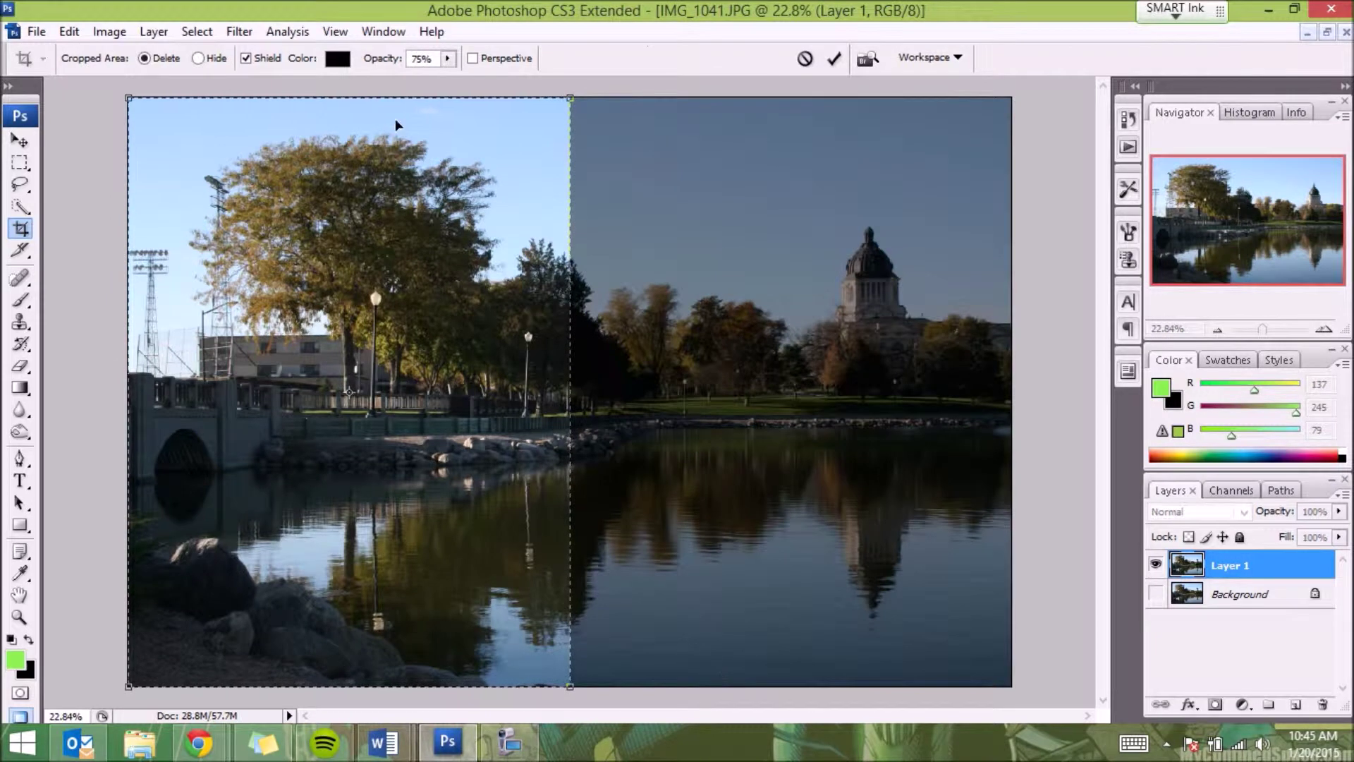
left_click_drag(578, 181, 683, 649)
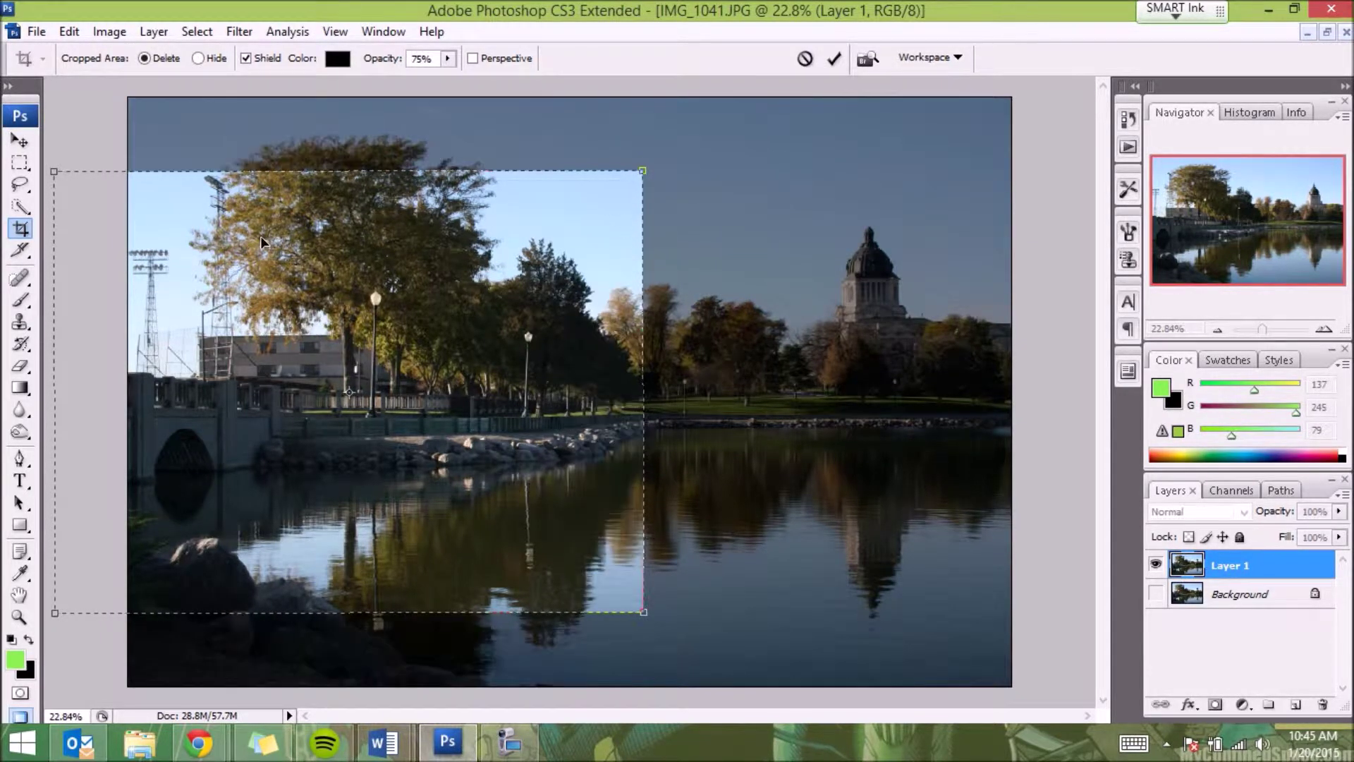
left_click_drag(282, 294, 369, 294)
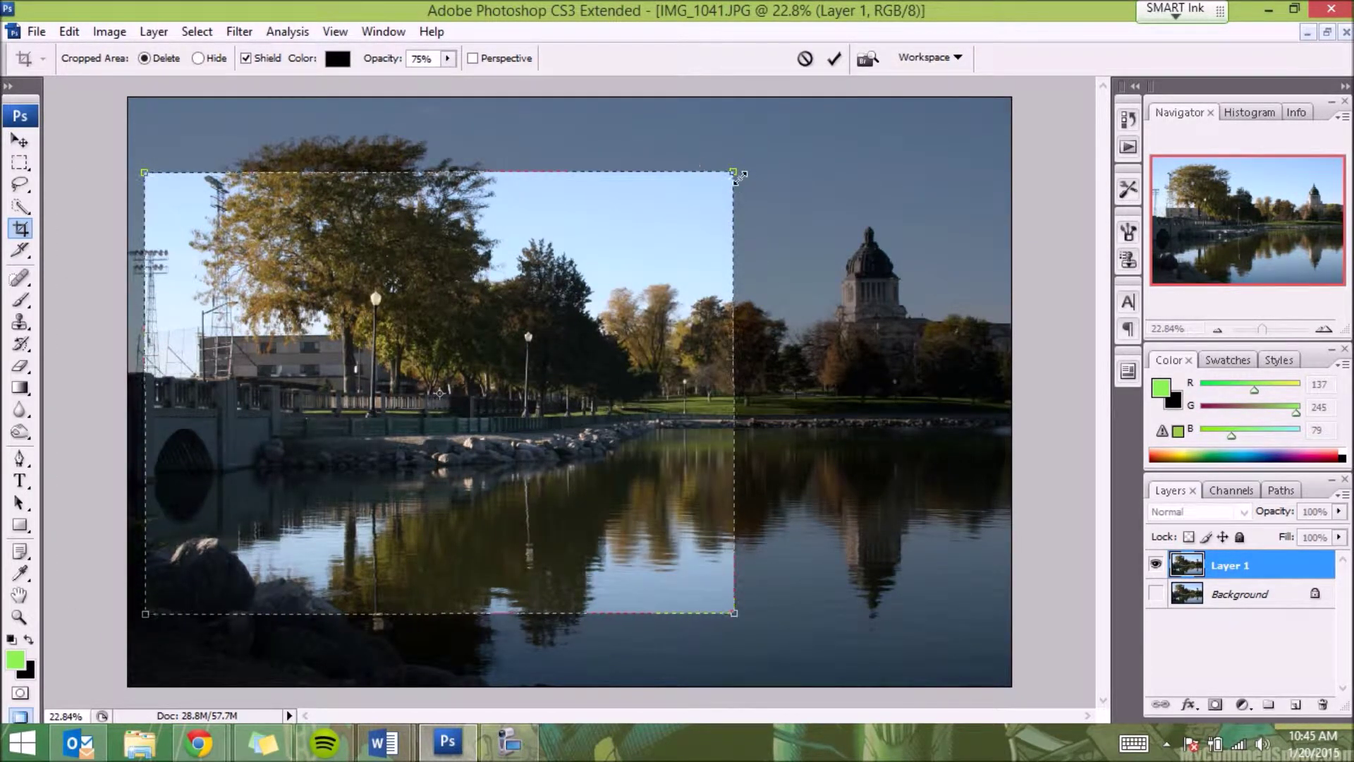
left_click_drag(736, 170, 835, 93)
left_click_drag(614, 545, 597, 544)
left_click_drag(814, 612, 905, 703)
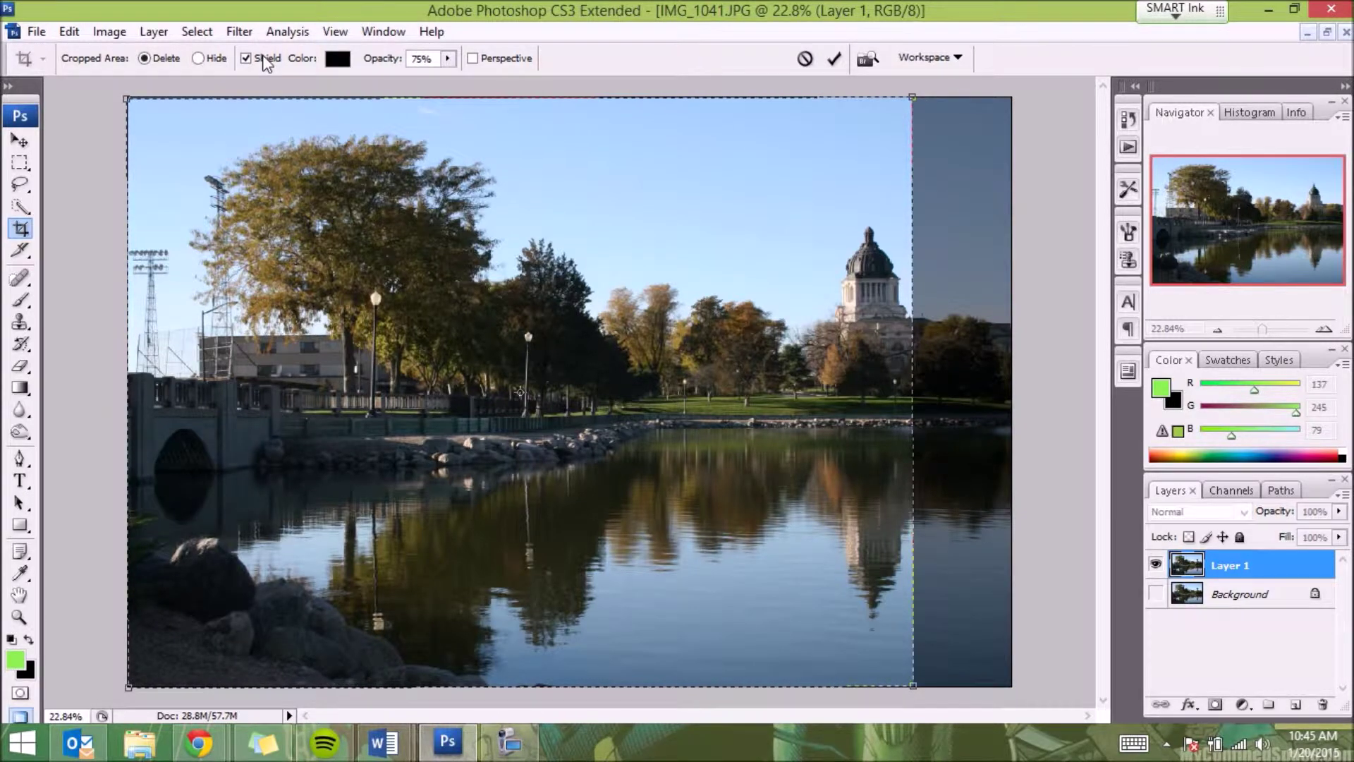
right_click(423, 220)
left_click(496, 254)
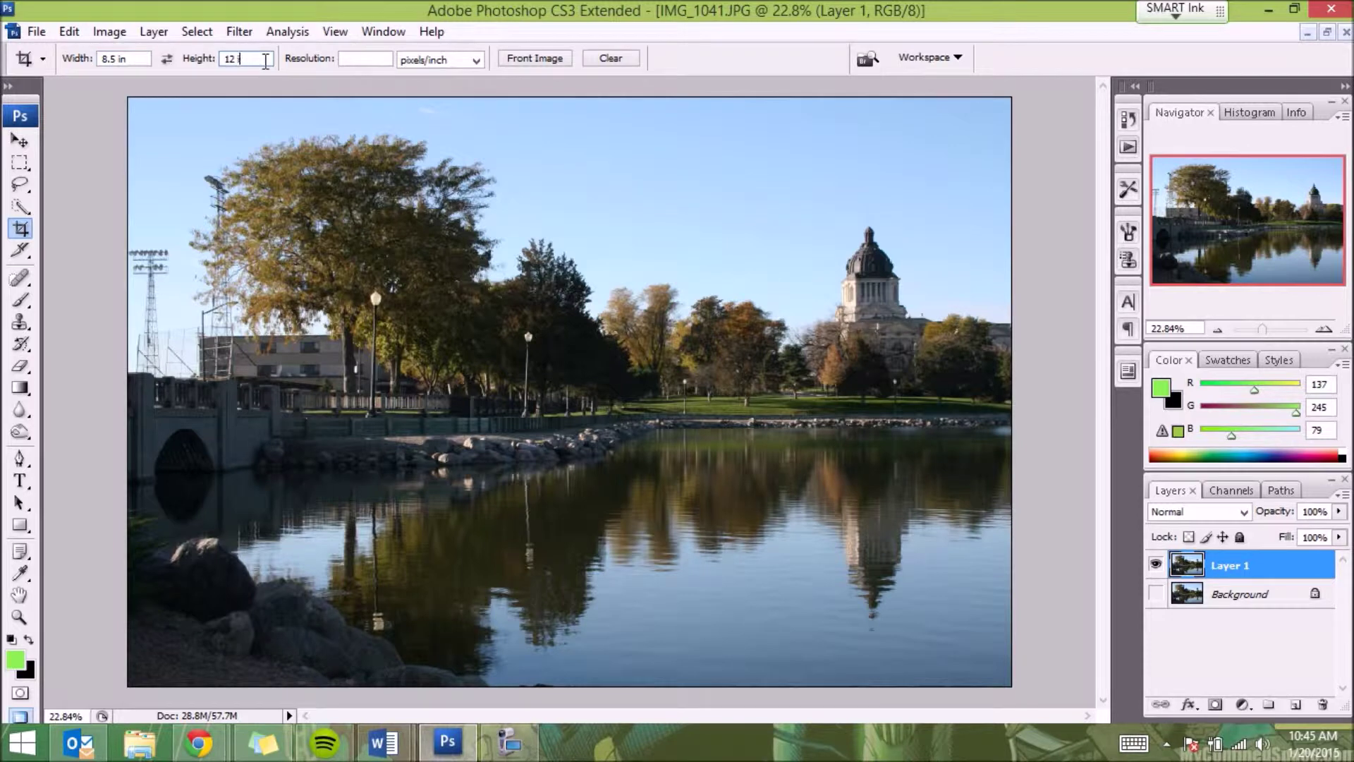
Step: Change the crop height to 11 in for an 8.5 × 11 in crop
key("BackSpace")
key("BackSpace")
type("1")
key("Return")
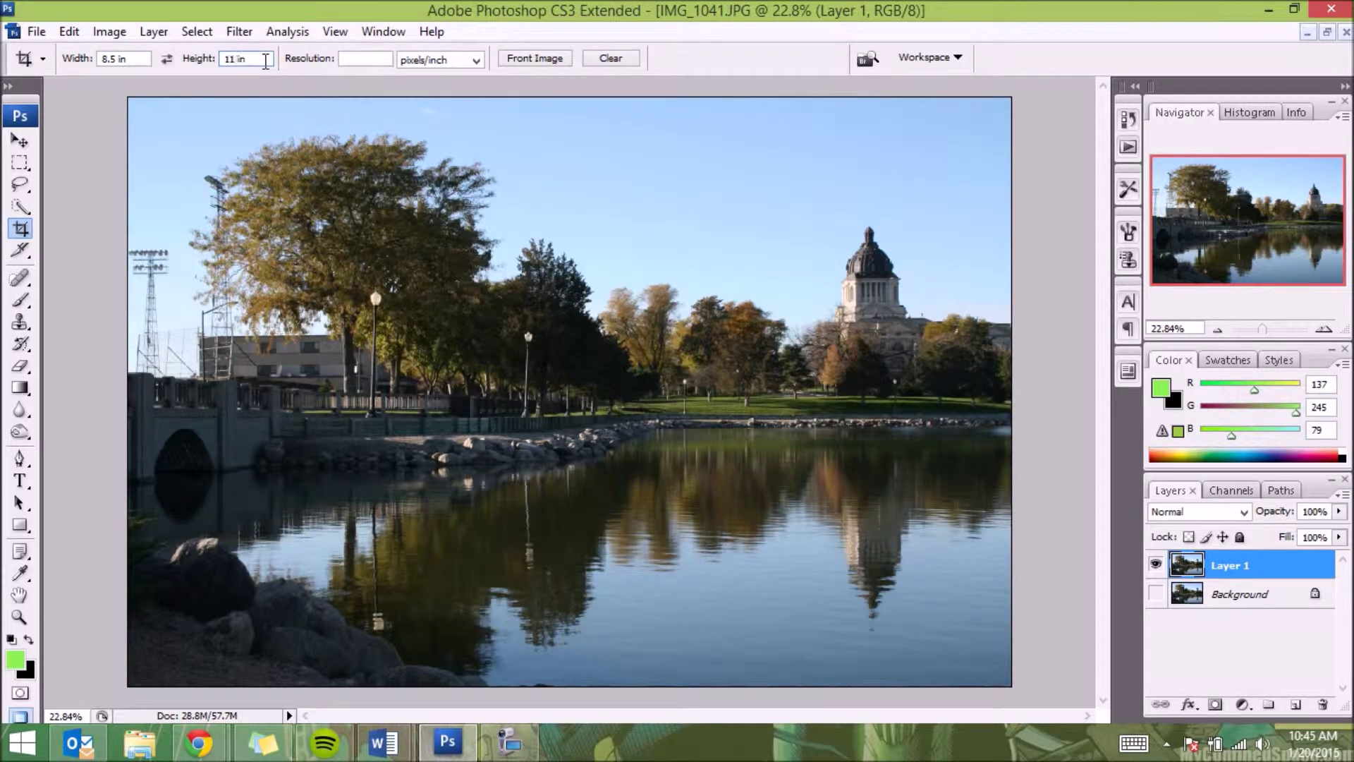
Step: Draw, rotate and stretch an 8.5 × 11 crop box over the photo, then cancel it
left_click_drag(128, 98, 603, 686)
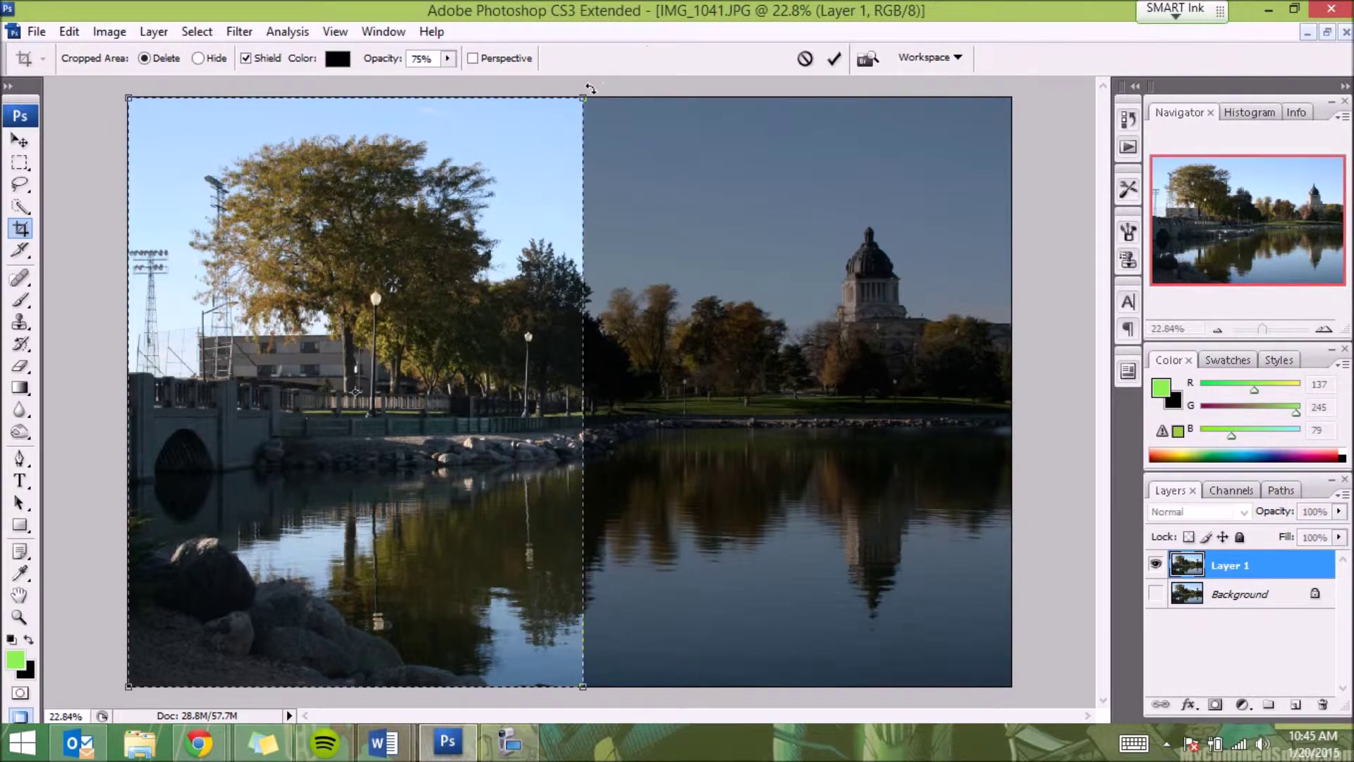
left_click_drag(659, 199, 765, 526)
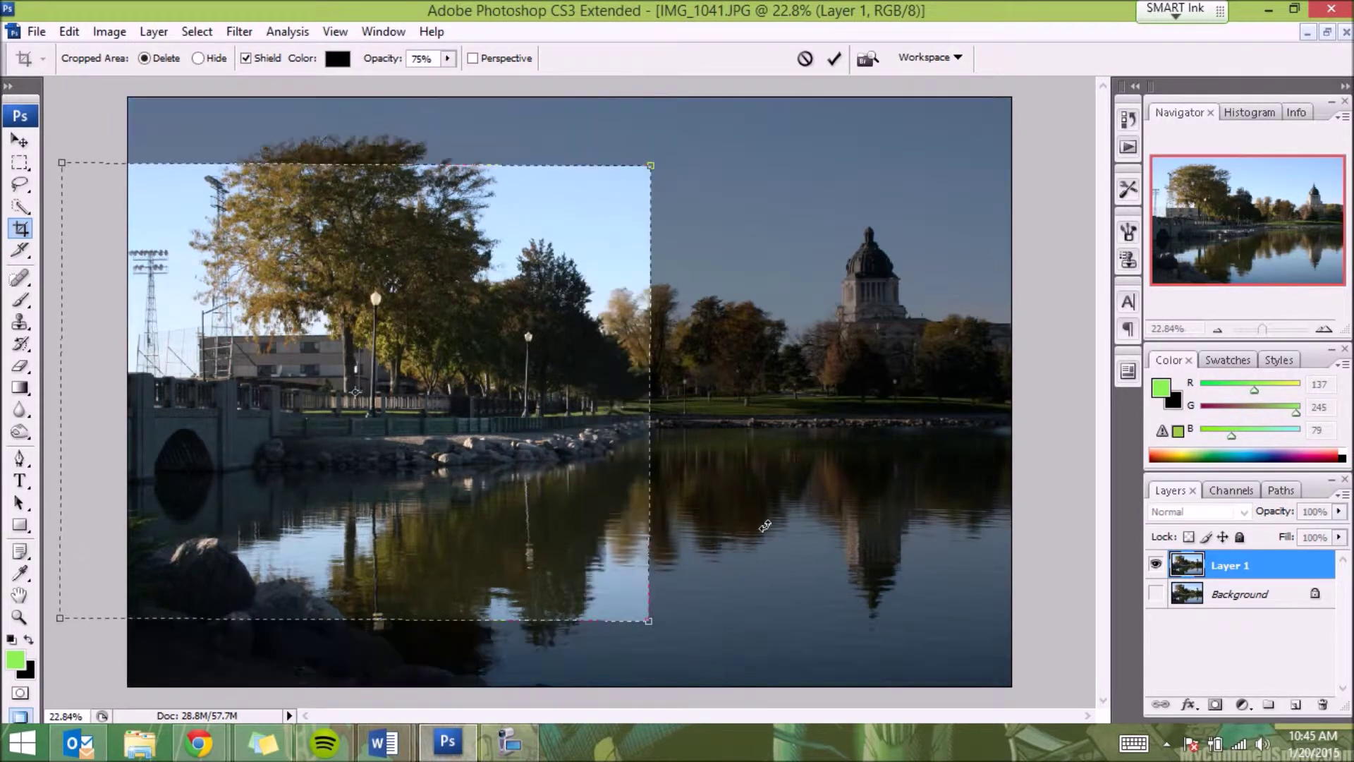
left_click_drag(532, 404, 598, 409)
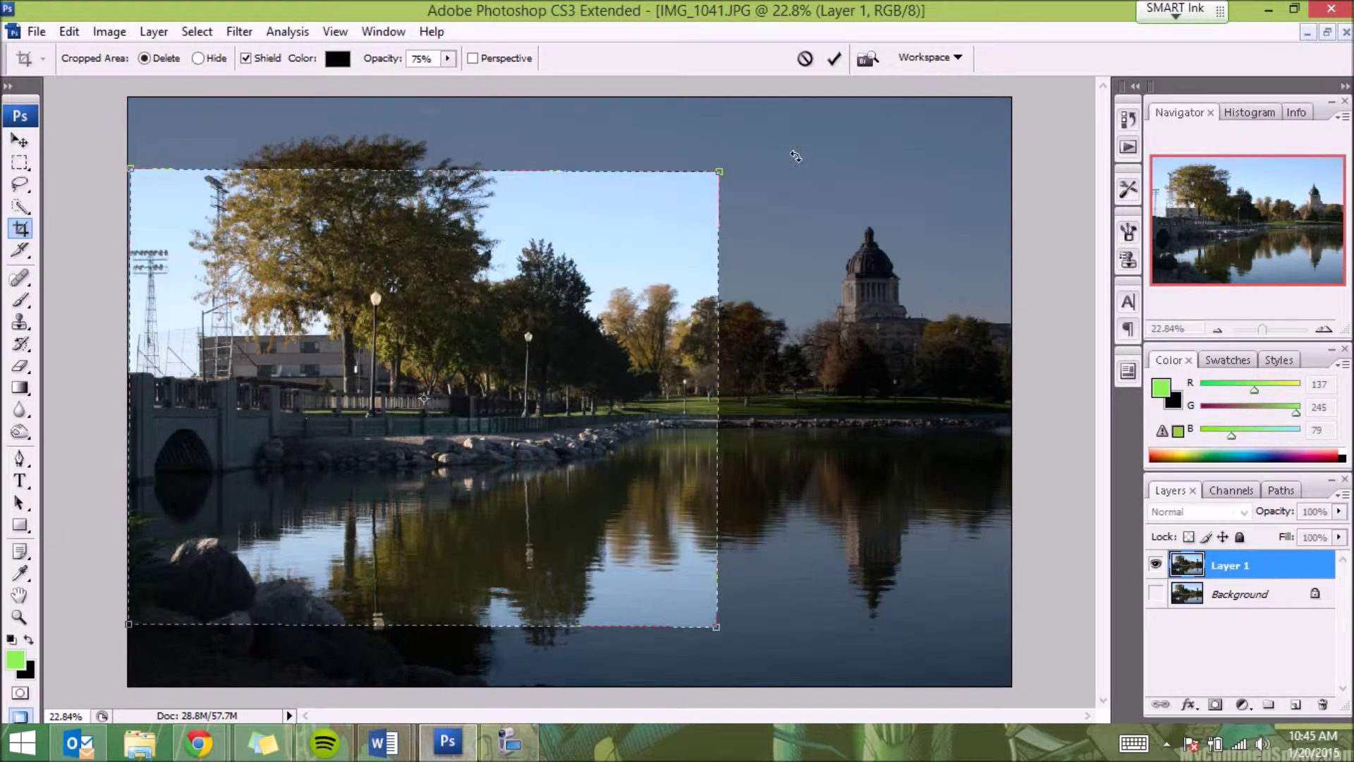
left_click_drag(720, 173, 815, 98)
left_click_drag(806, 626, 883, 698)
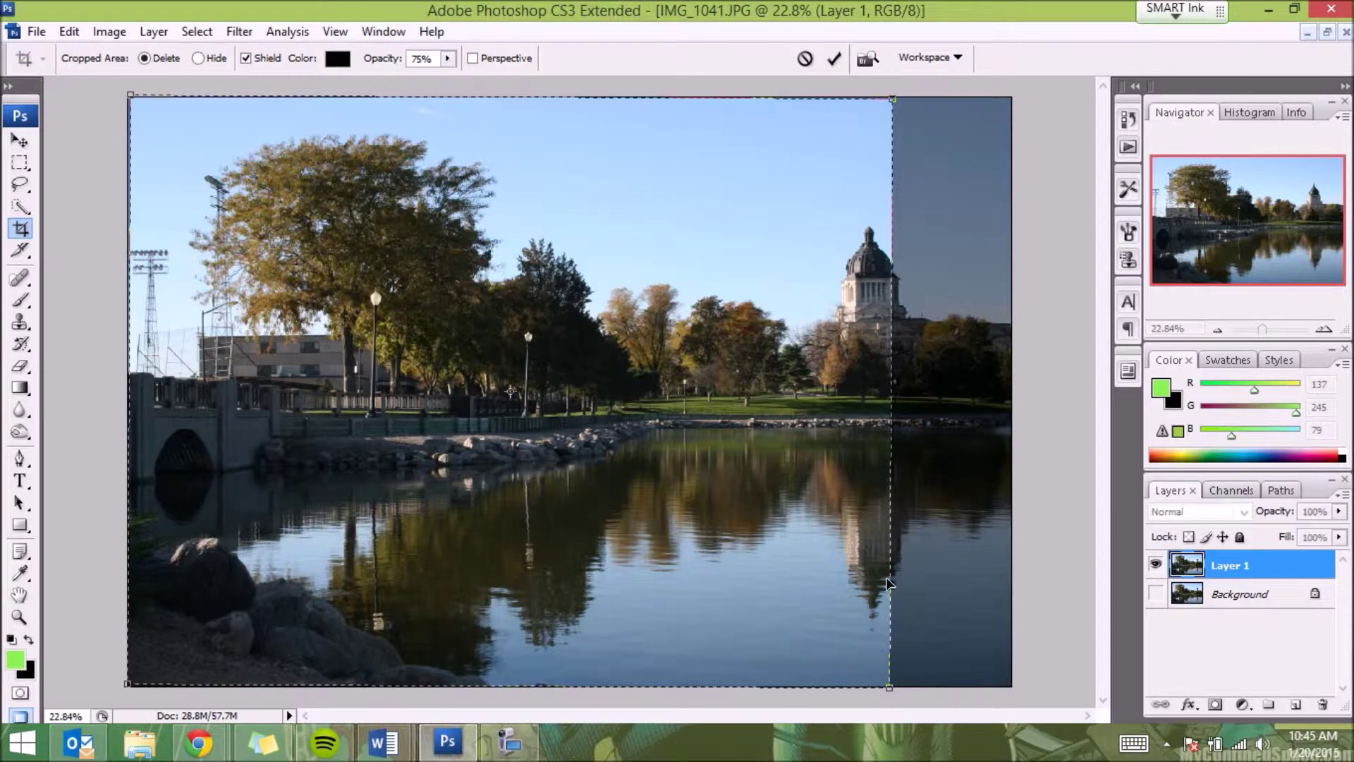
right_click(661, 452)
left_click(704, 487)
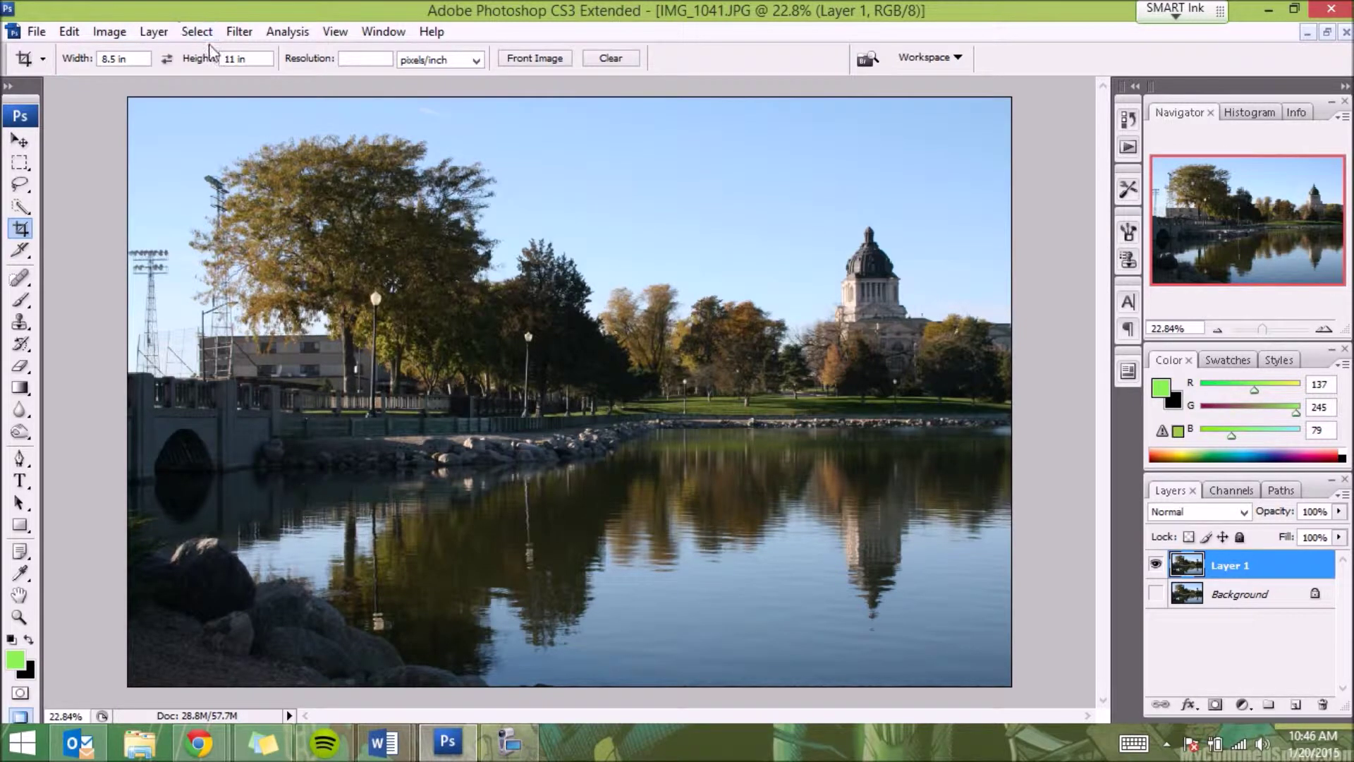
Step: Open the Artistic > Poster Edges filter and view its preview at 50%
left_click(240, 31)
mouse_move(245, 33)
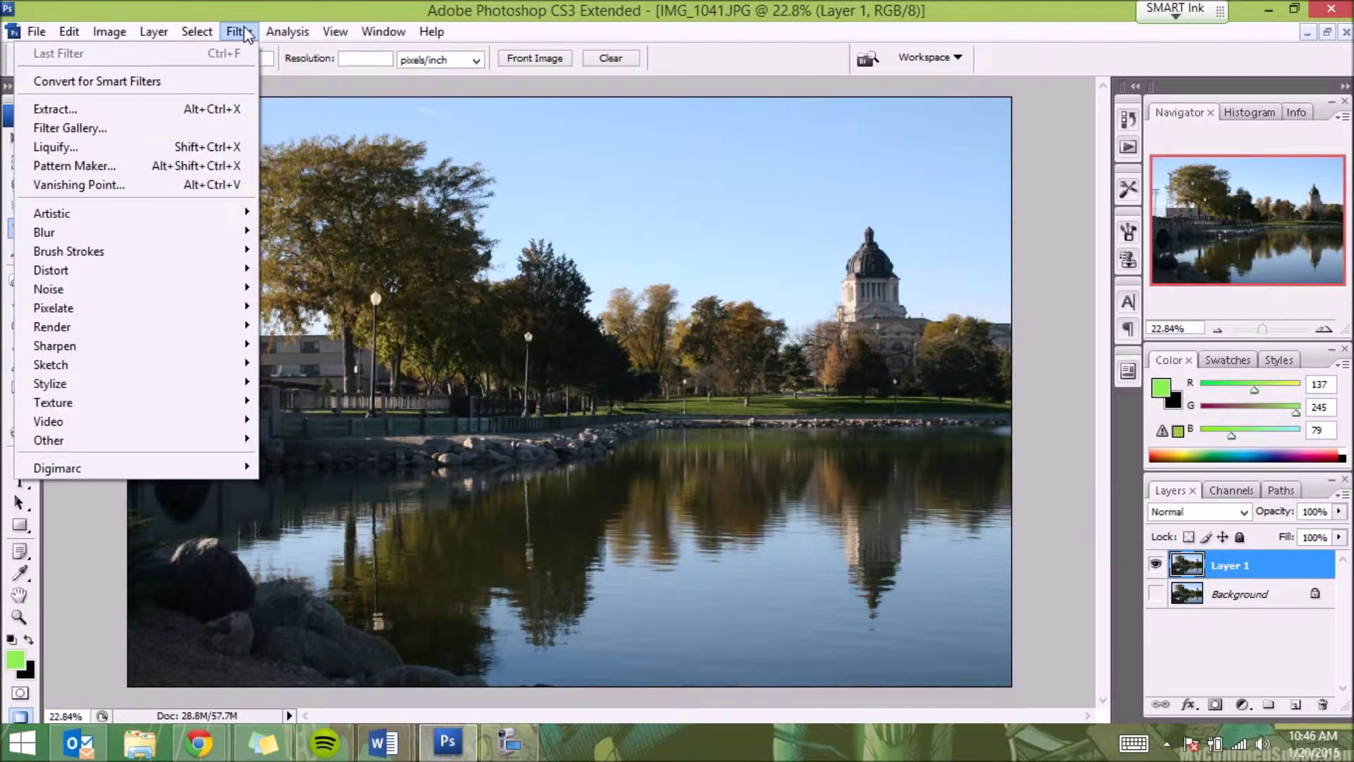
mouse_move(129, 212)
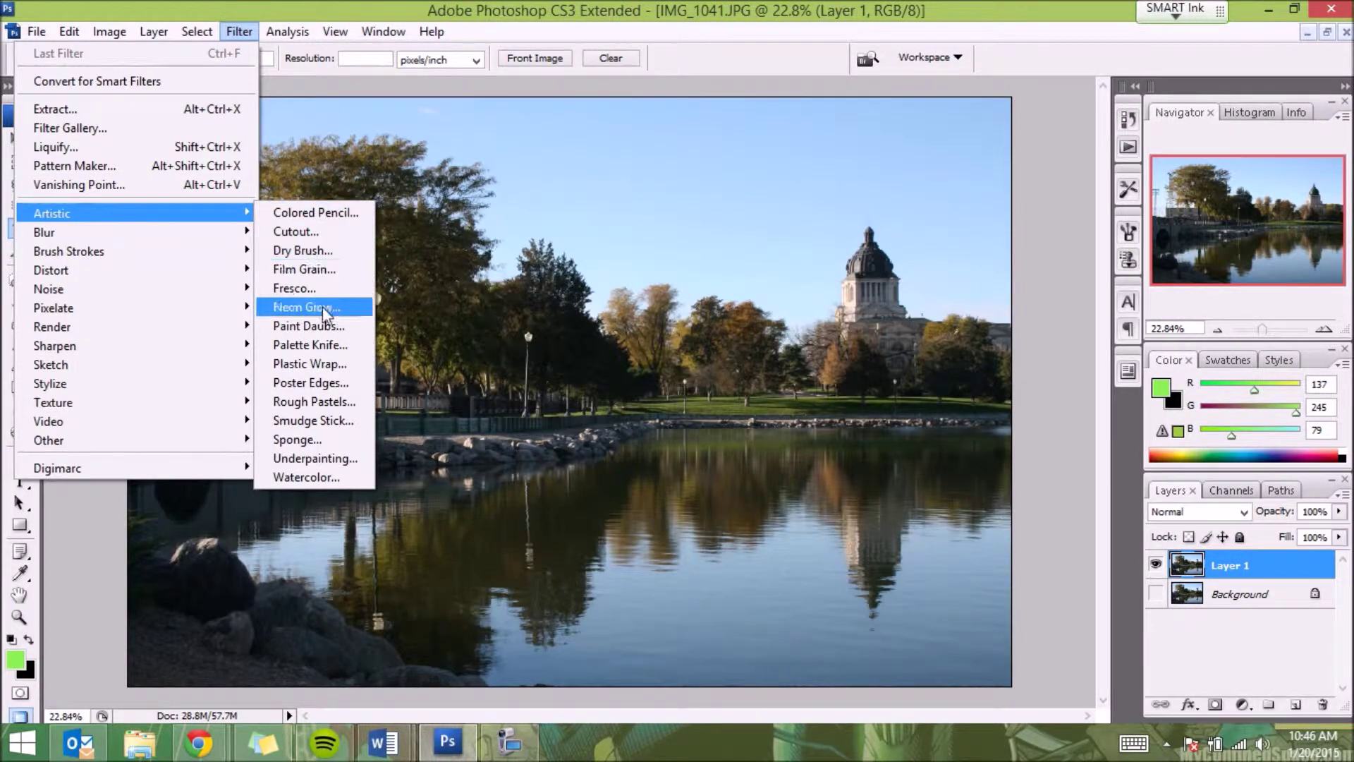
left_click(330, 381)
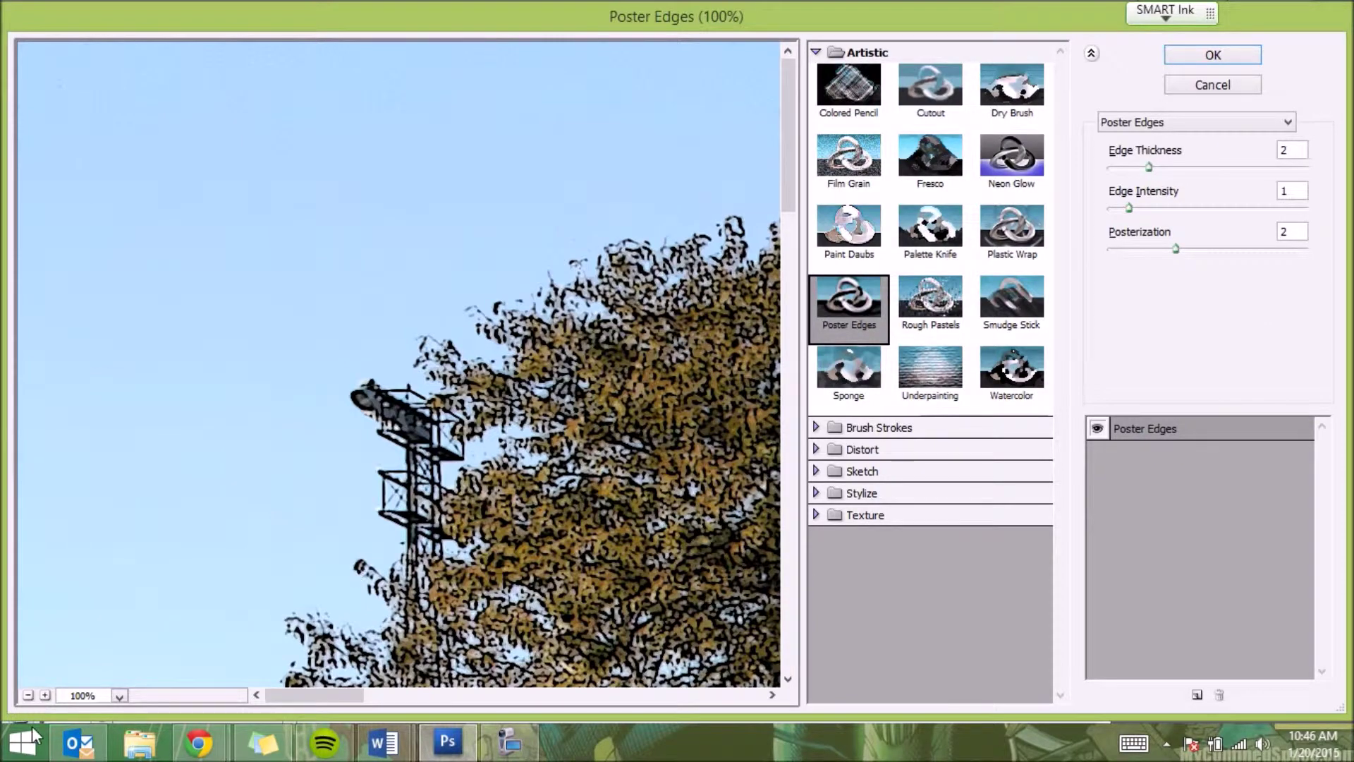
left_click(27, 696)
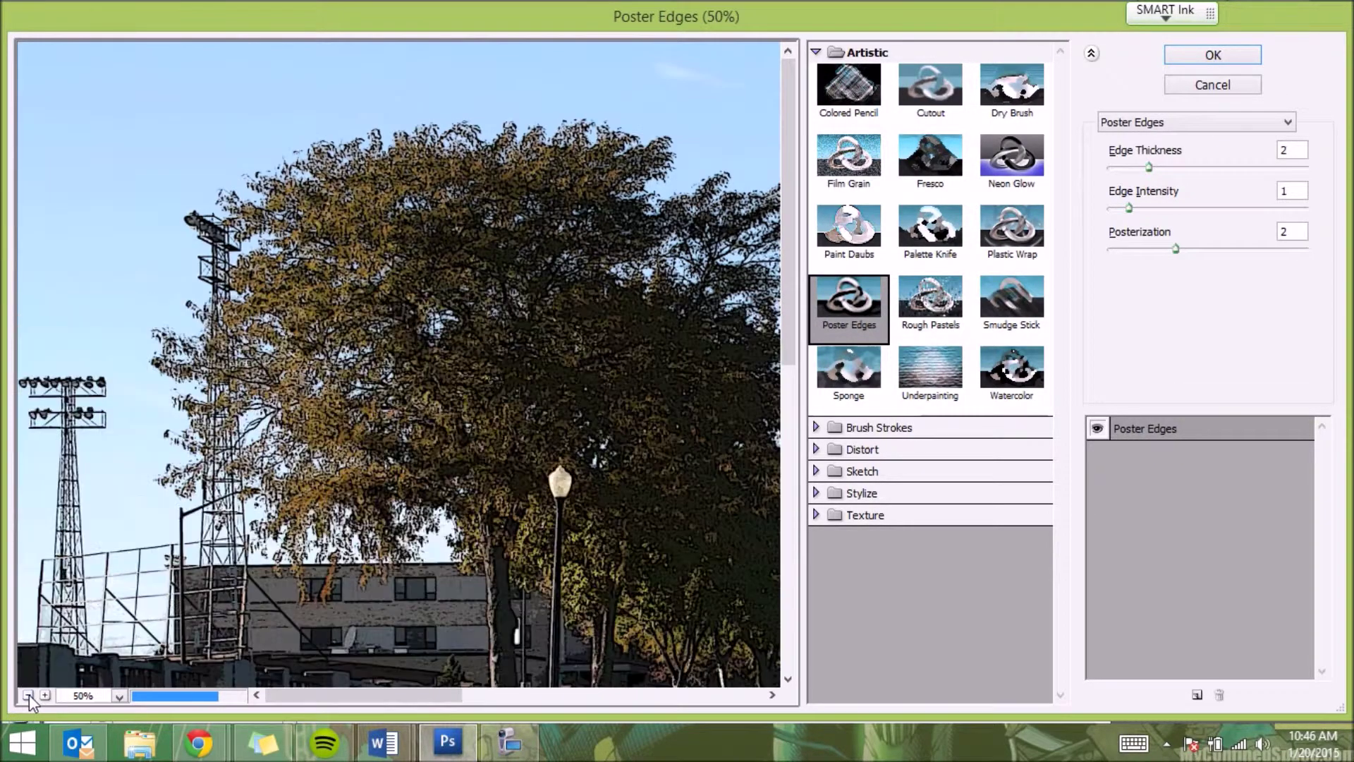
left_click_drag(470, 559, 217, 228)
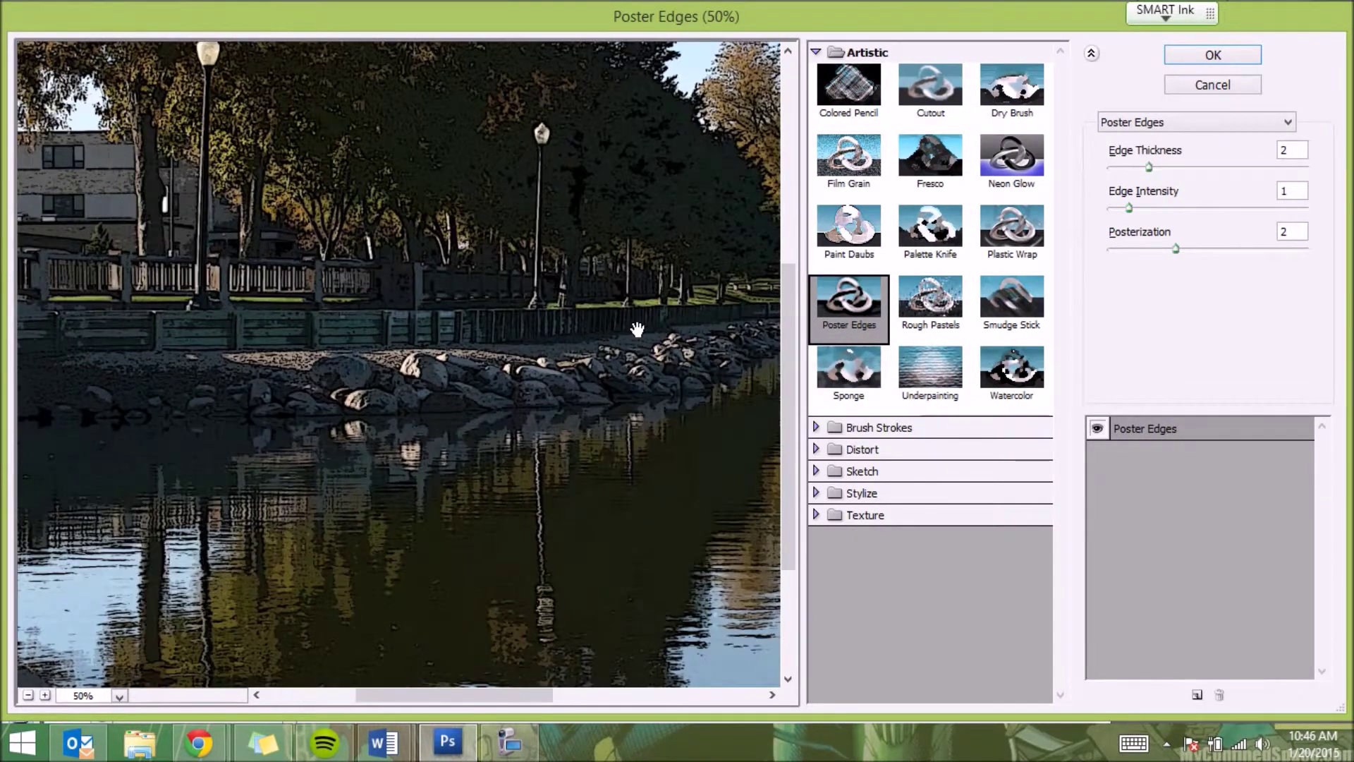
left_click_drag(637, 329, 371, 530)
left_click_drag(539, 449, 578, 466)
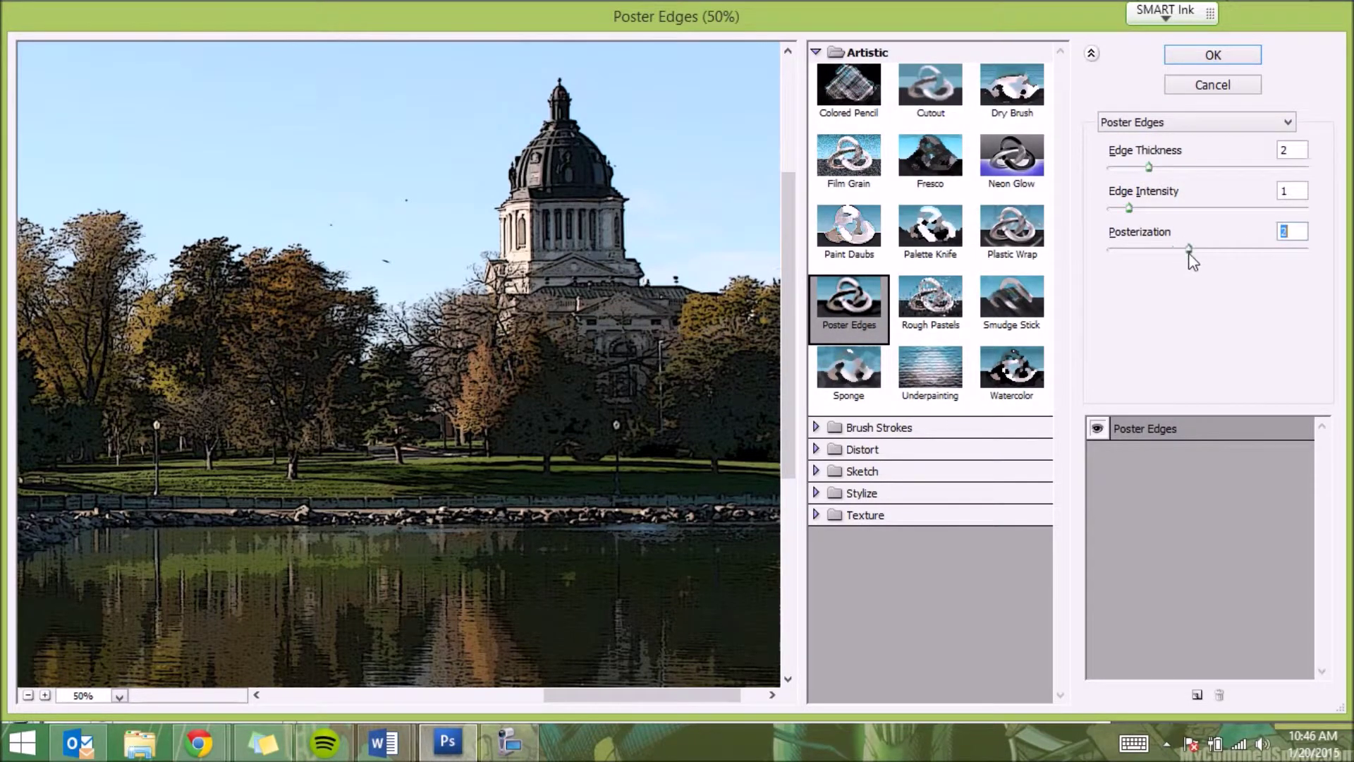
Step: Set Edge Thickness 10, Edge Intensity 2, Posterization 1 and apply the filter
left_click_drag(1188, 252, 1207, 256)
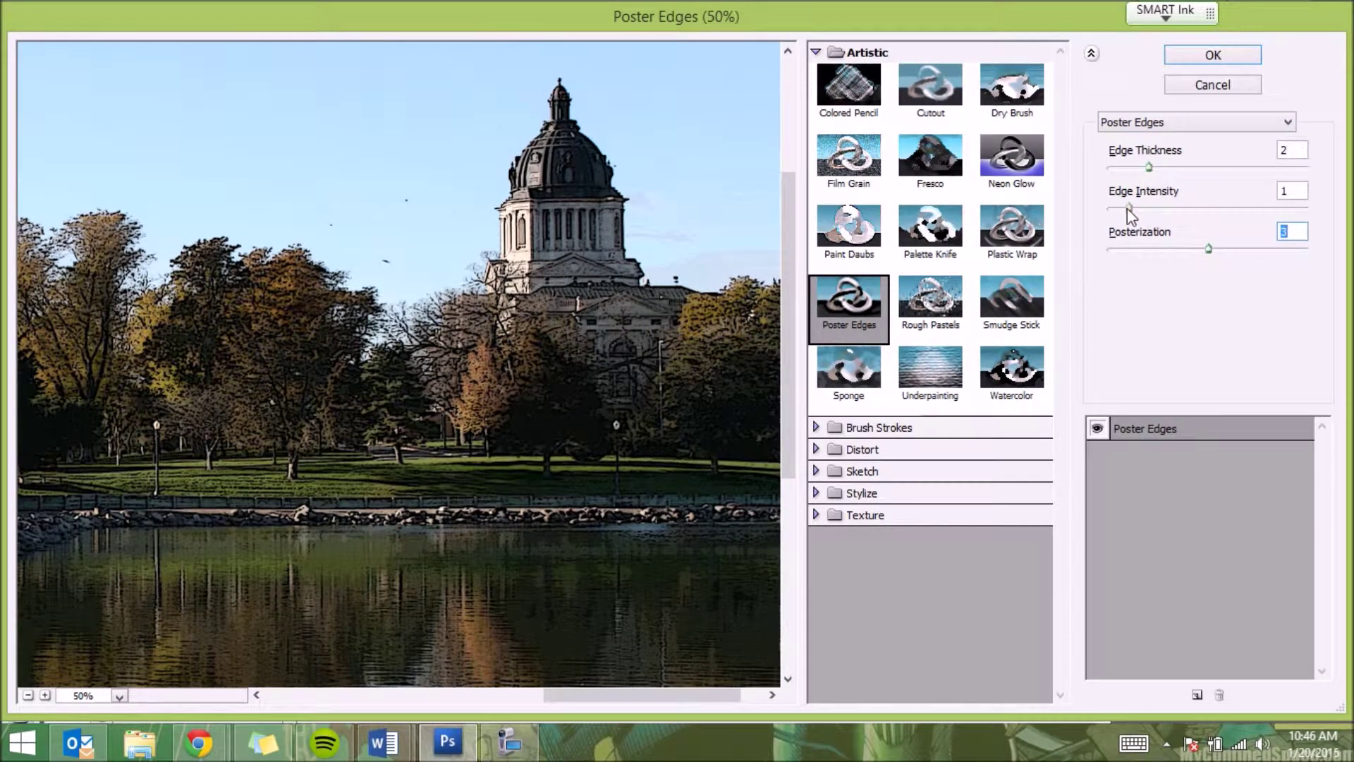
left_click_drag(1127, 208, 1164, 213)
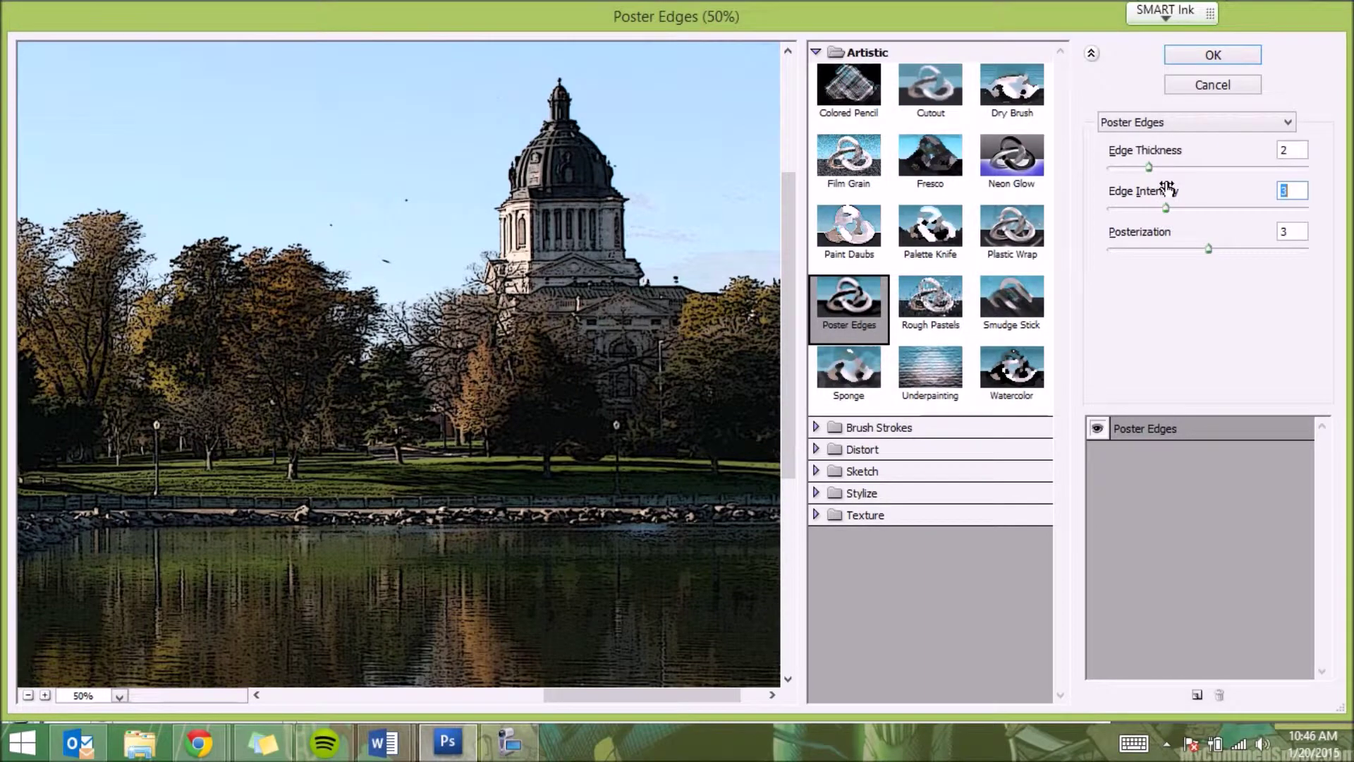
left_click_drag(1149, 167, 1308, 167)
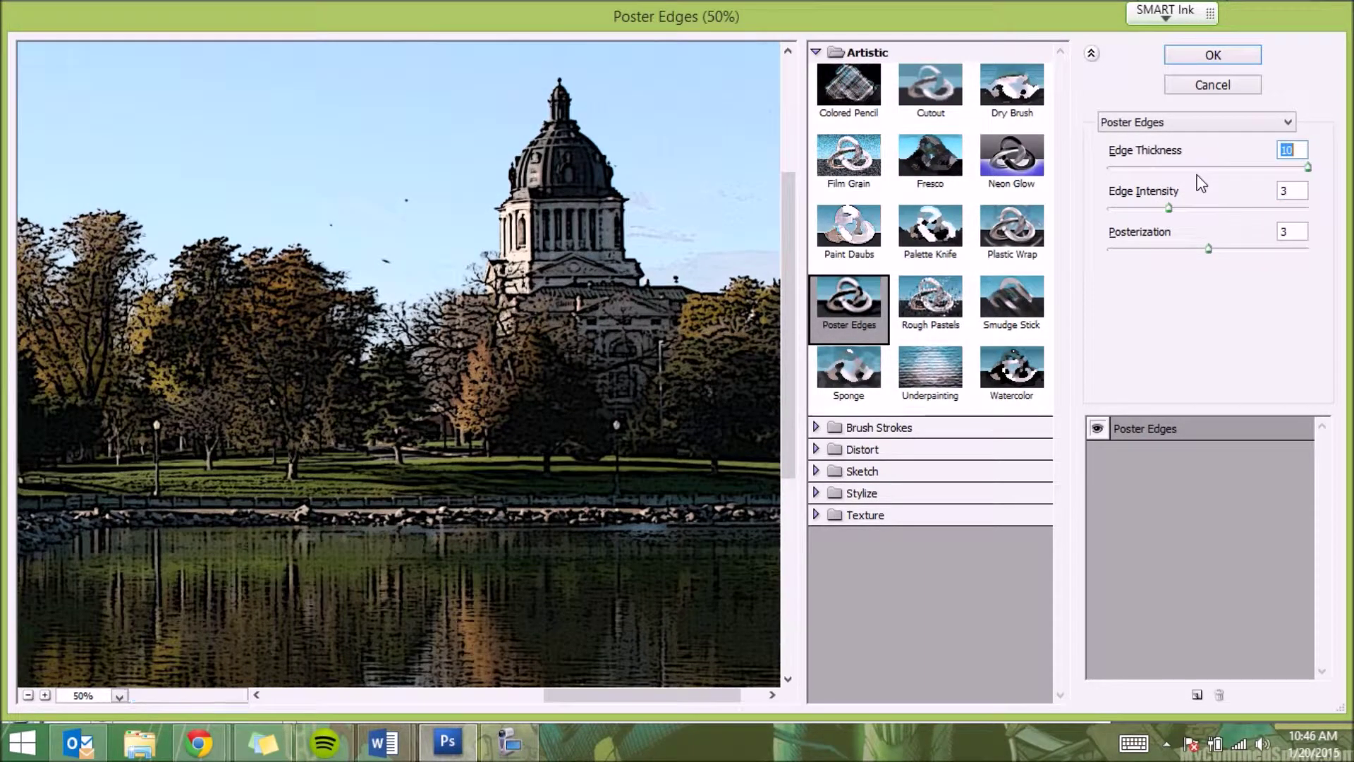
left_click_drag(1167, 210, 1146, 210)
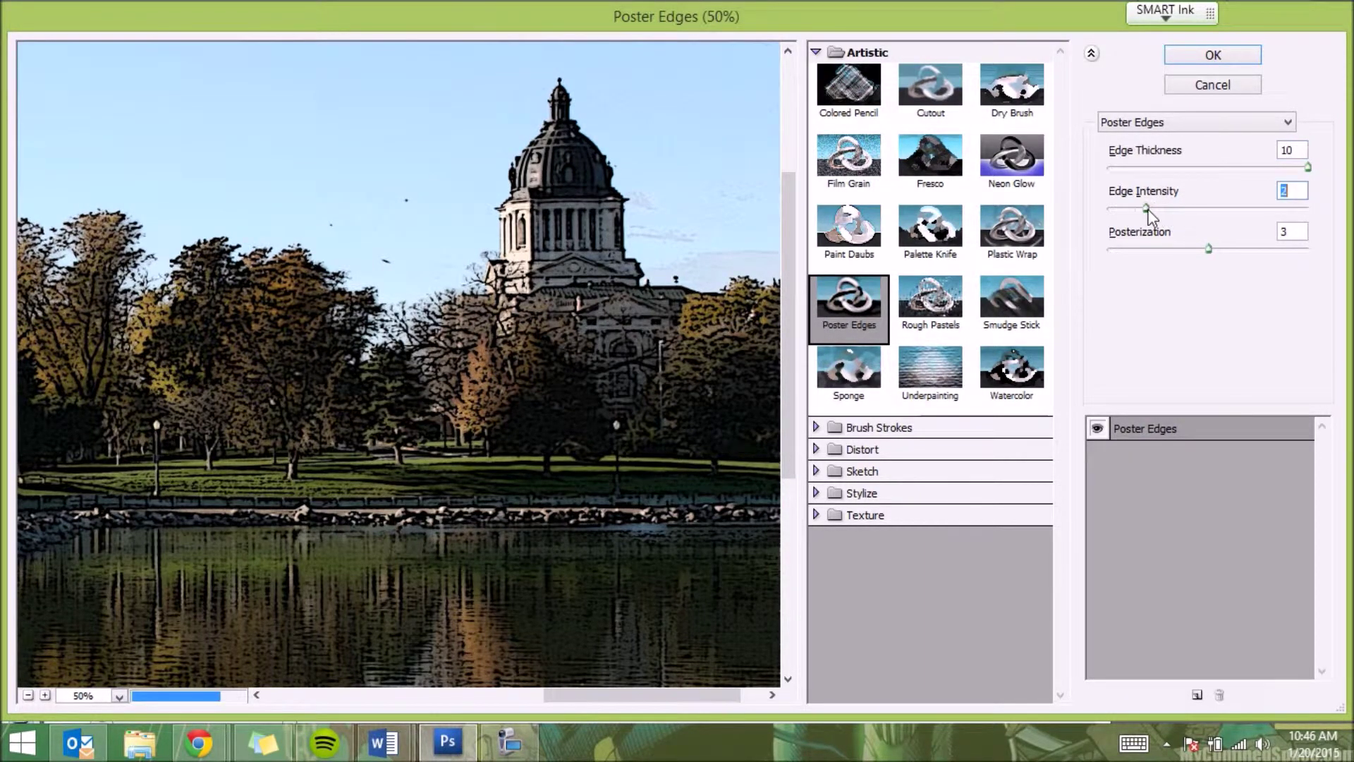
left_click_drag(1208, 251, 1140, 254)
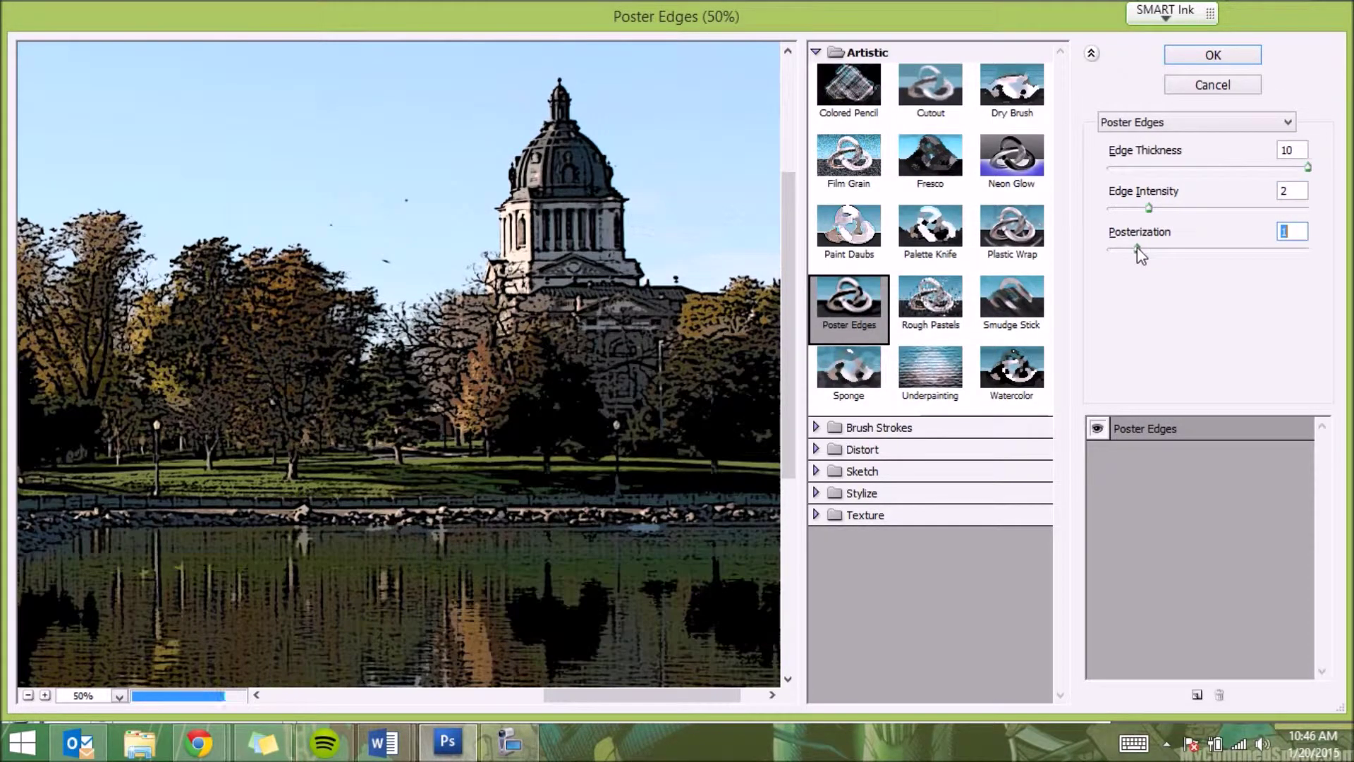
left_click(27, 695)
left_click(28, 696)
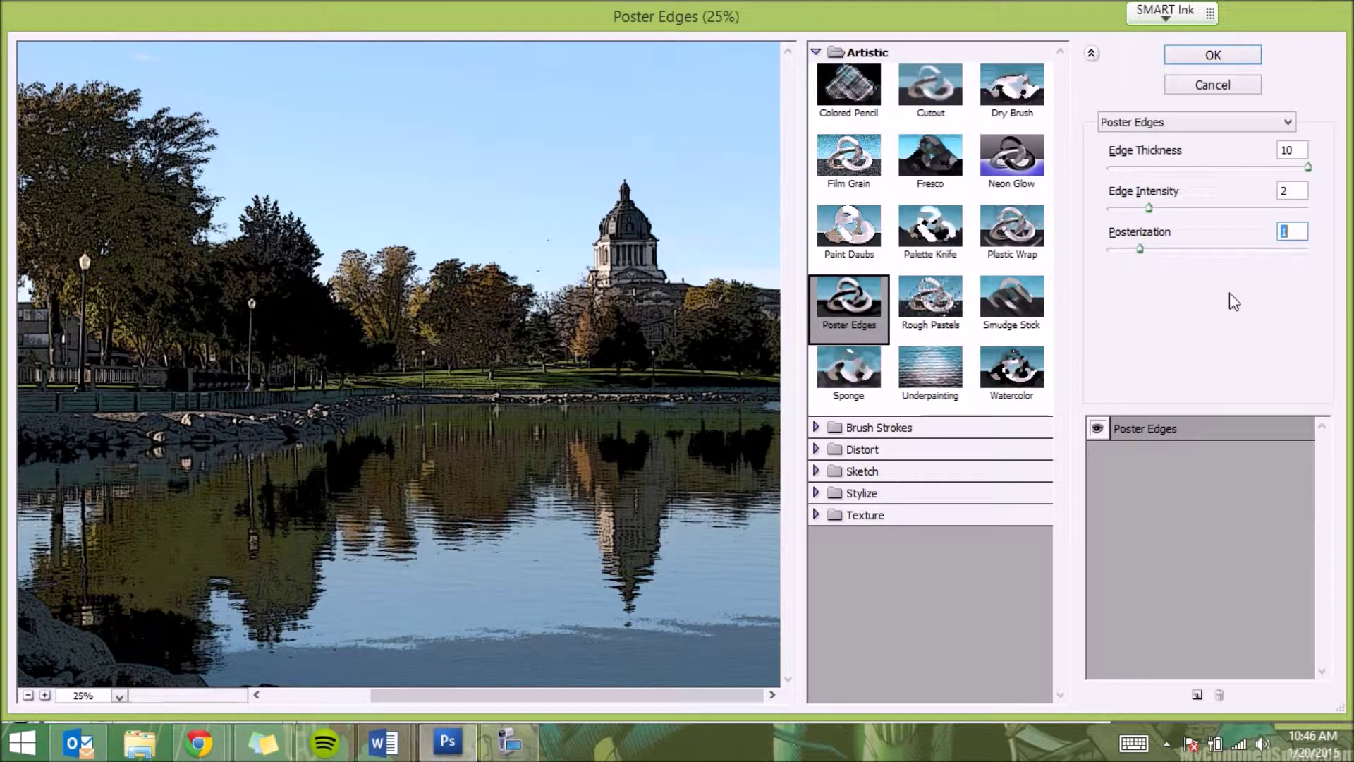
left_click(1205, 62)
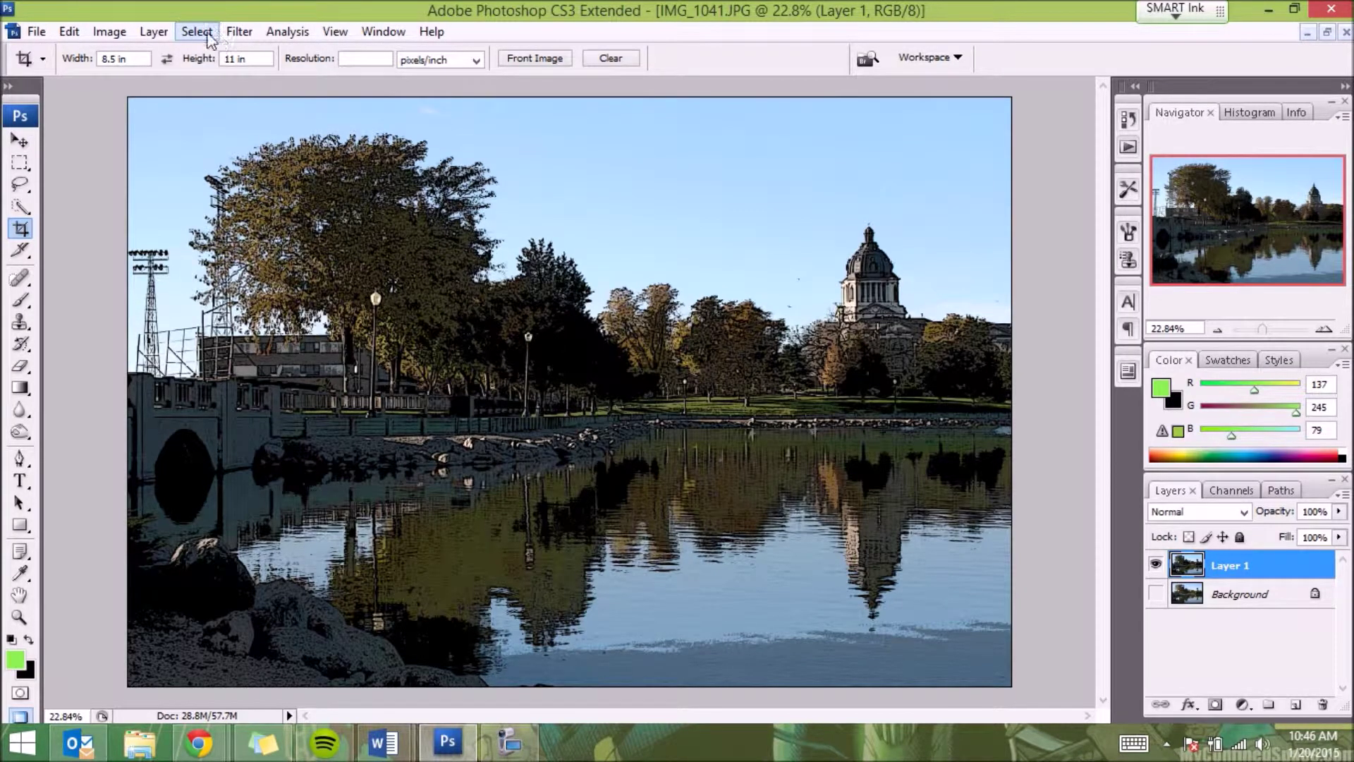
Step: Open Brush Strokes > Accented Edges and try Edge Width 8 before returning it to 2
left_click(251, 35)
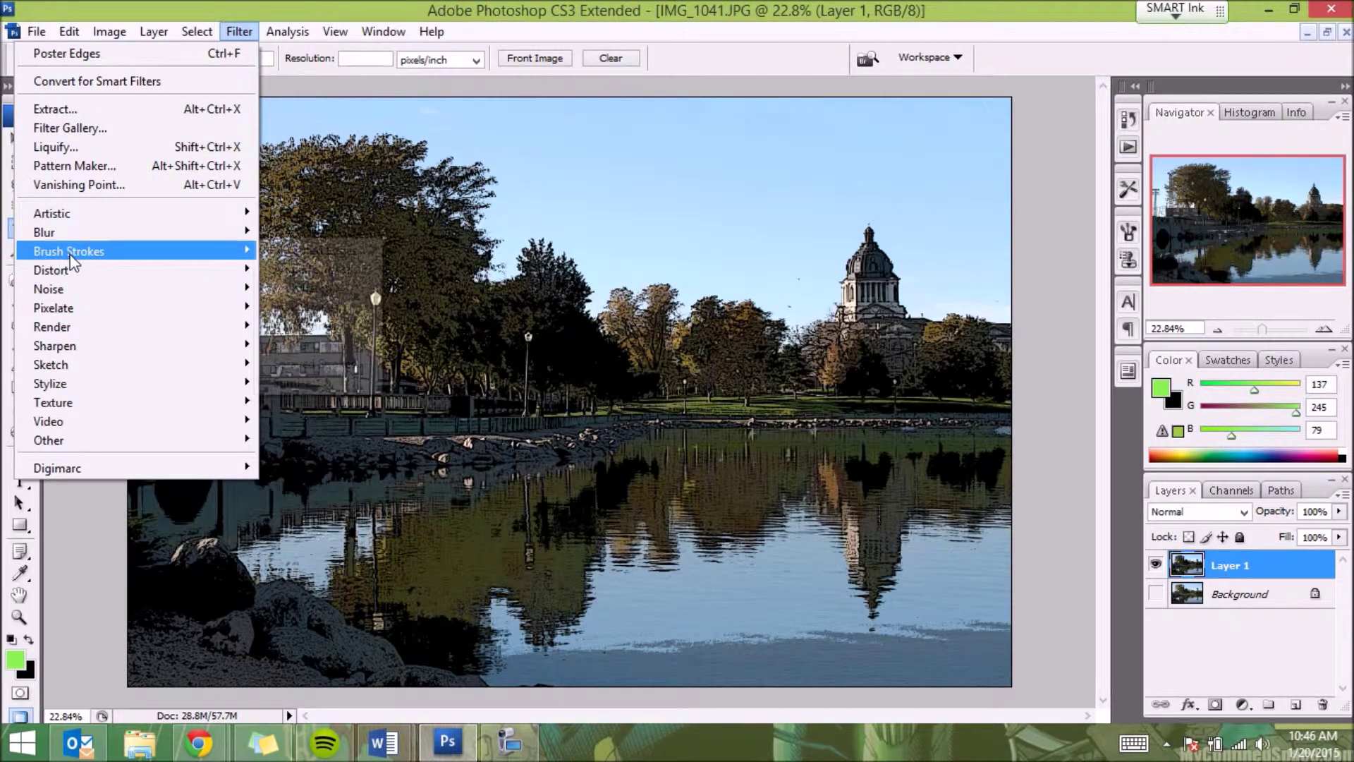
mouse_move(70, 257)
left_click(317, 251)
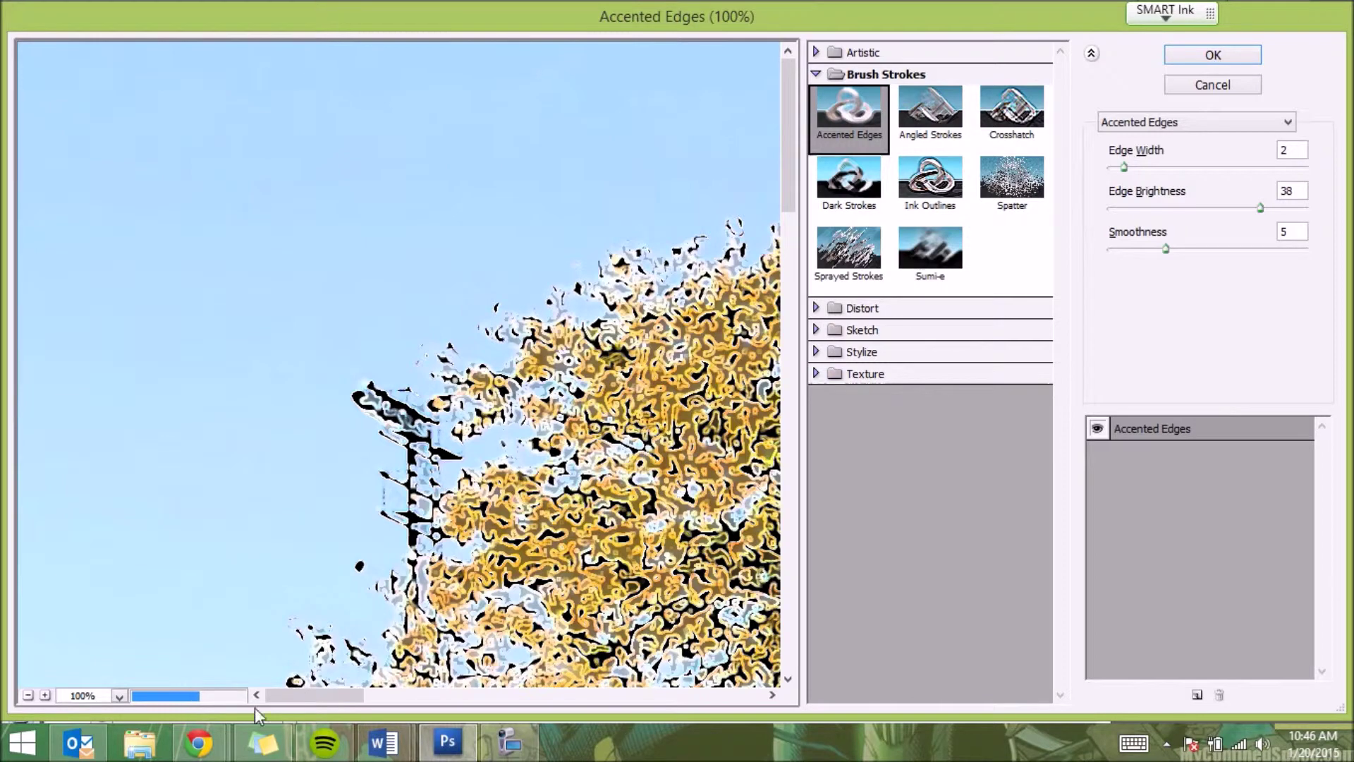
left_click(29, 695)
left_click(29, 695)
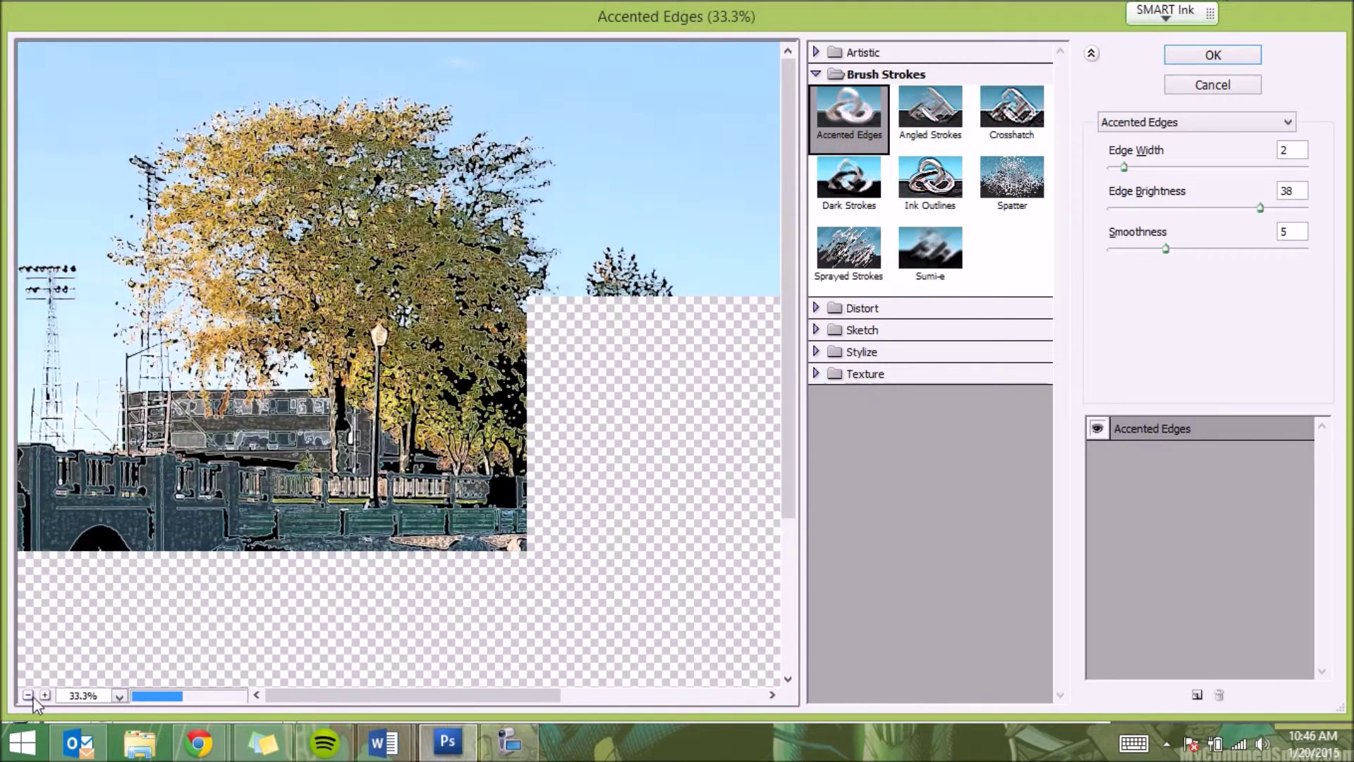
left_click_drag(395, 437, 359, 362)
left_click_drag(615, 357, 434, 357)
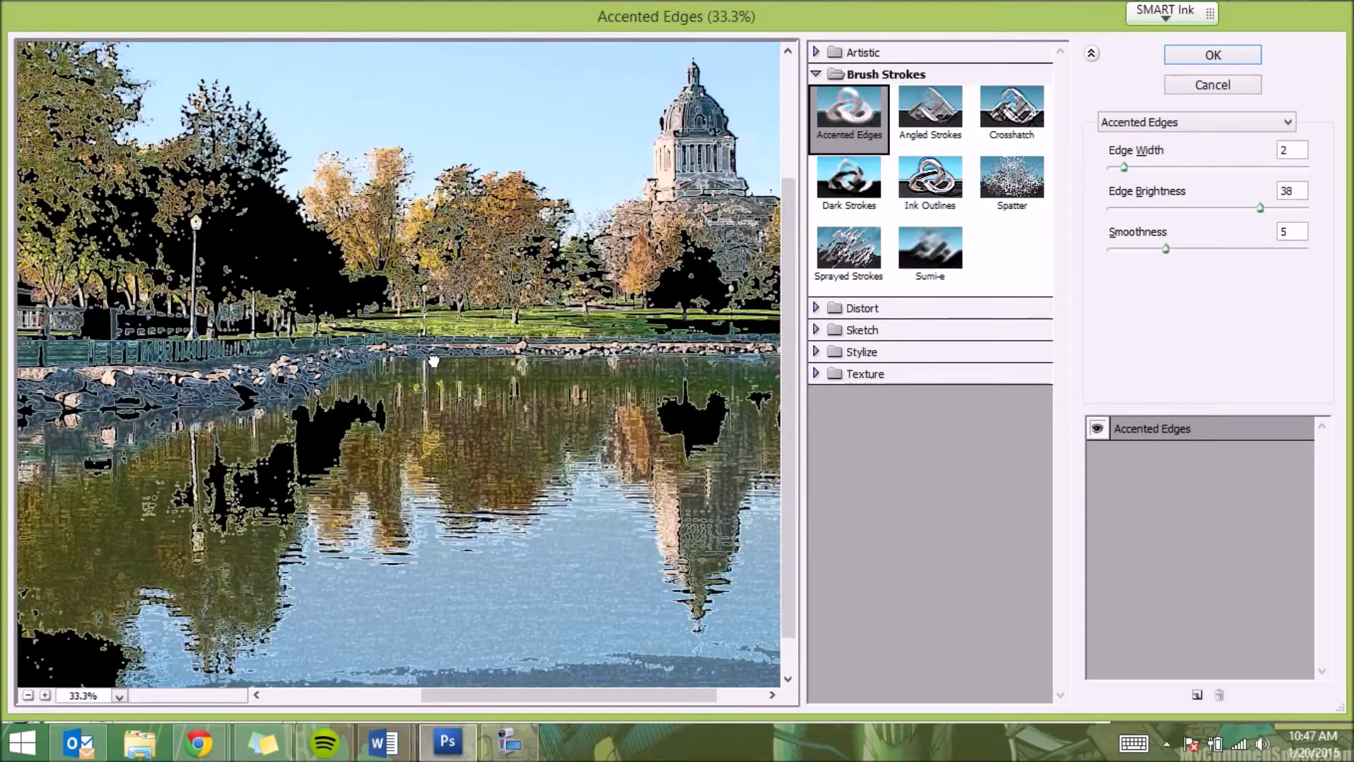
left_click_drag(1121, 164, 1215, 173)
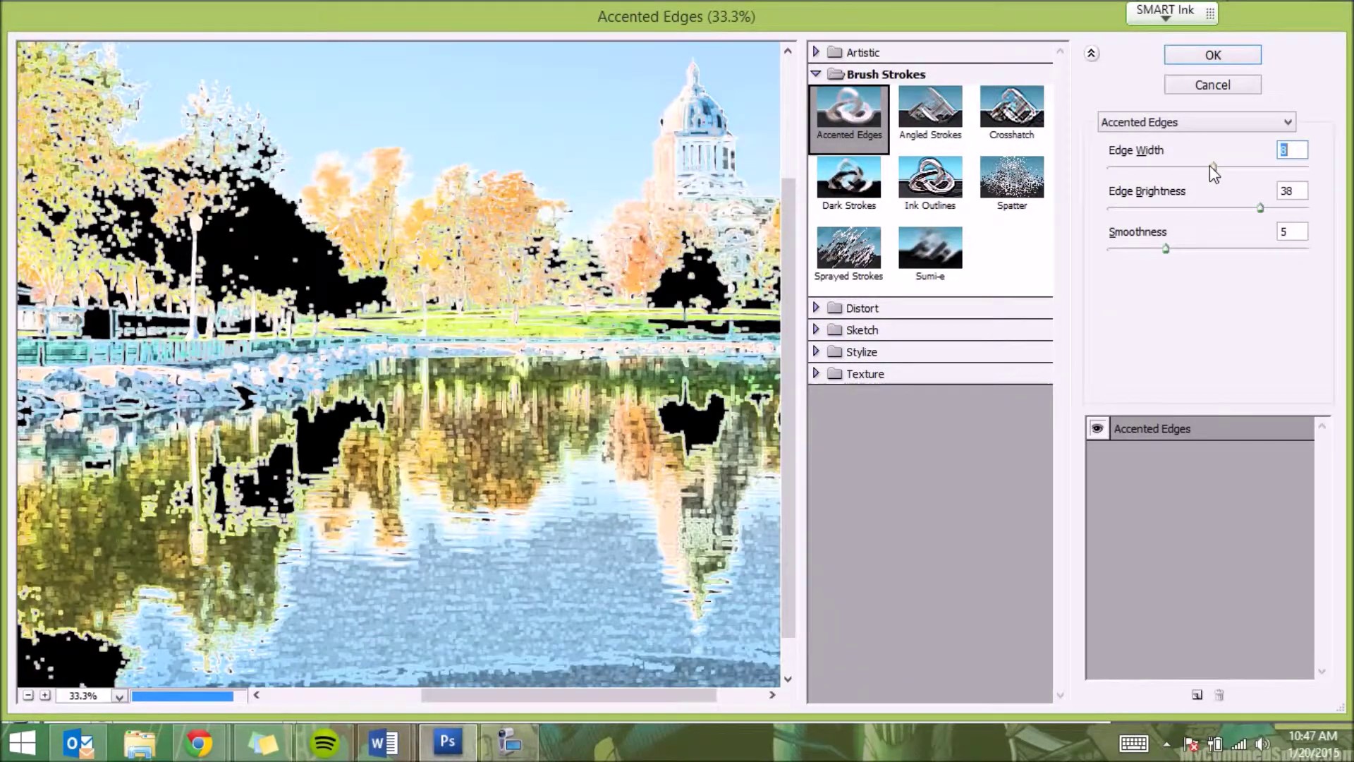
left_click_drag(1209, 165, 1120, 166)
Step: Switch to Ink Outlines, lower its Dark Intensity, and apply it
left_click(932, 184)
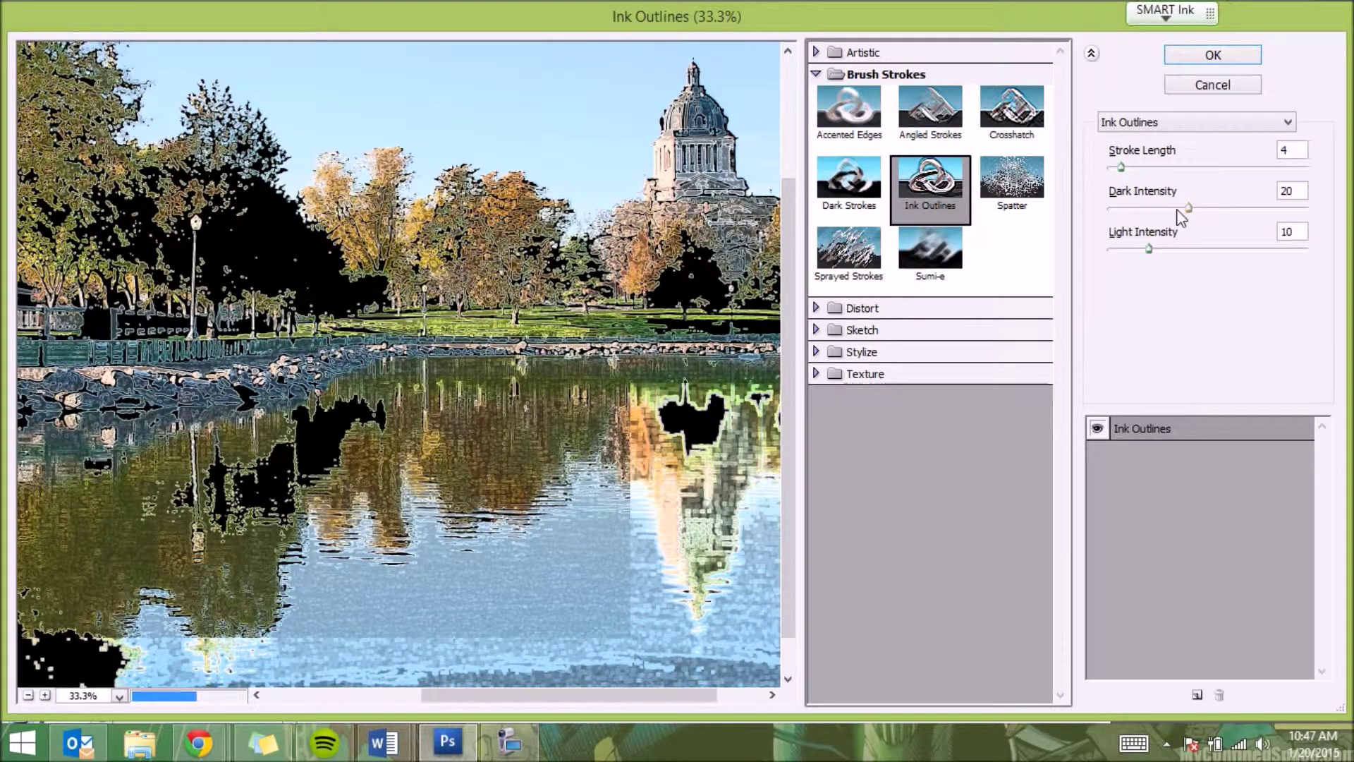
left_click_drag(1190, 208, 1130, 214)
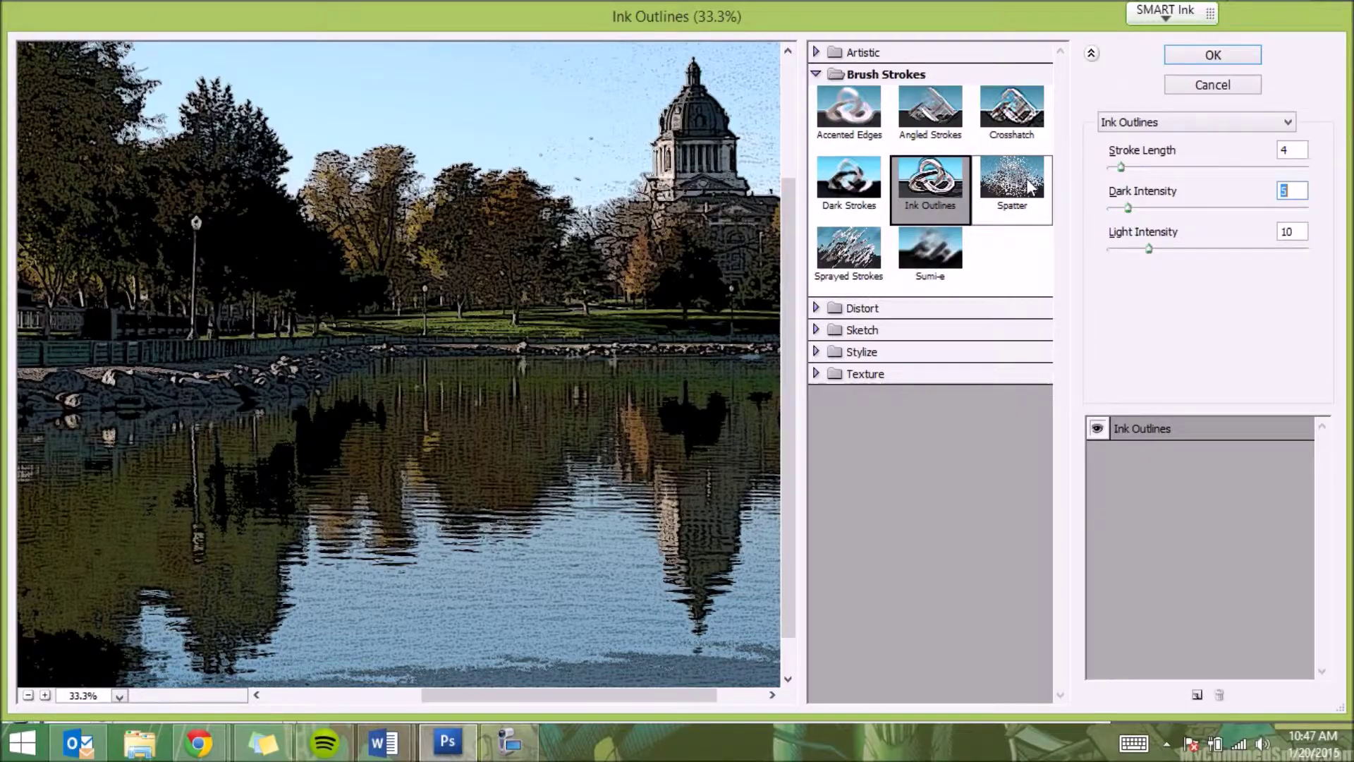
left_click(1214, 55)
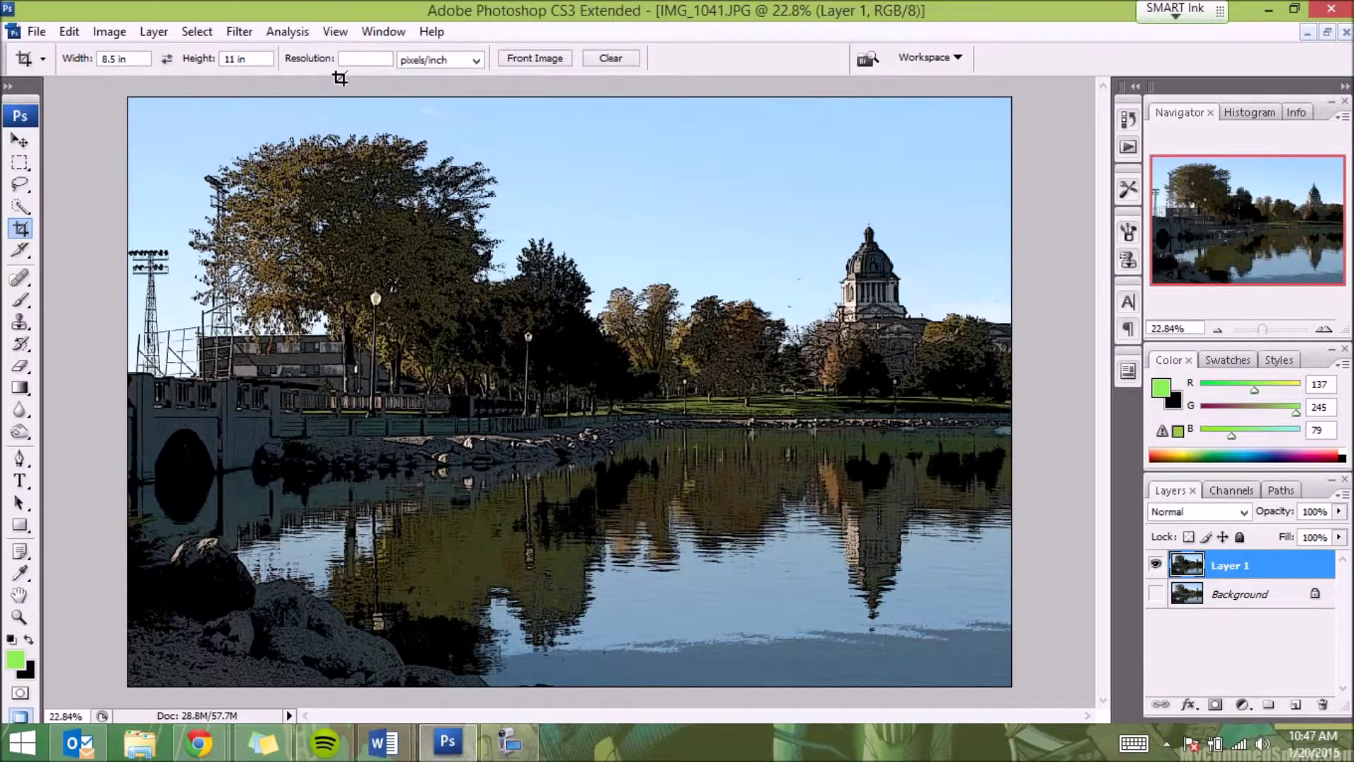
Step: Apply the Dry Brush filter with Brush Size 5, Brush Detail 8 and Texture 2
left_click(239, 31)
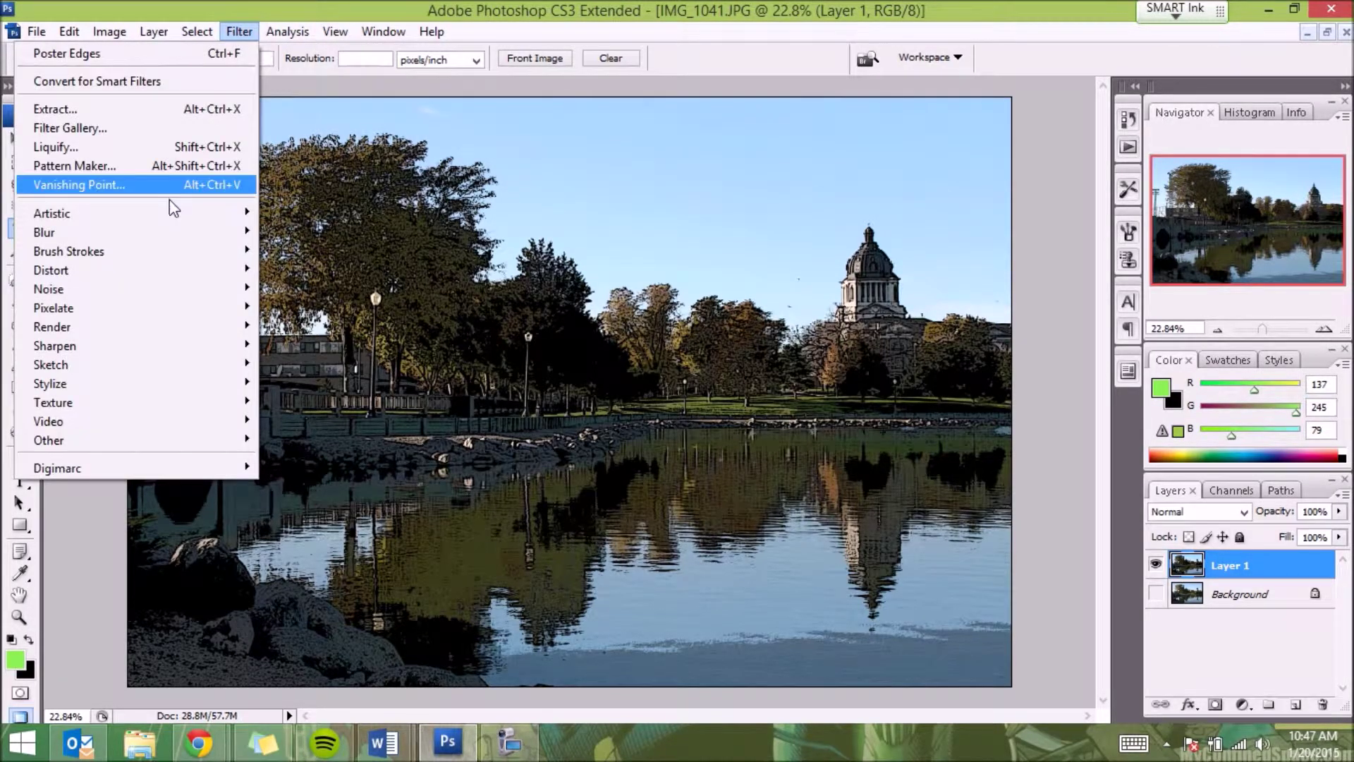
mouse_move(179, 216)
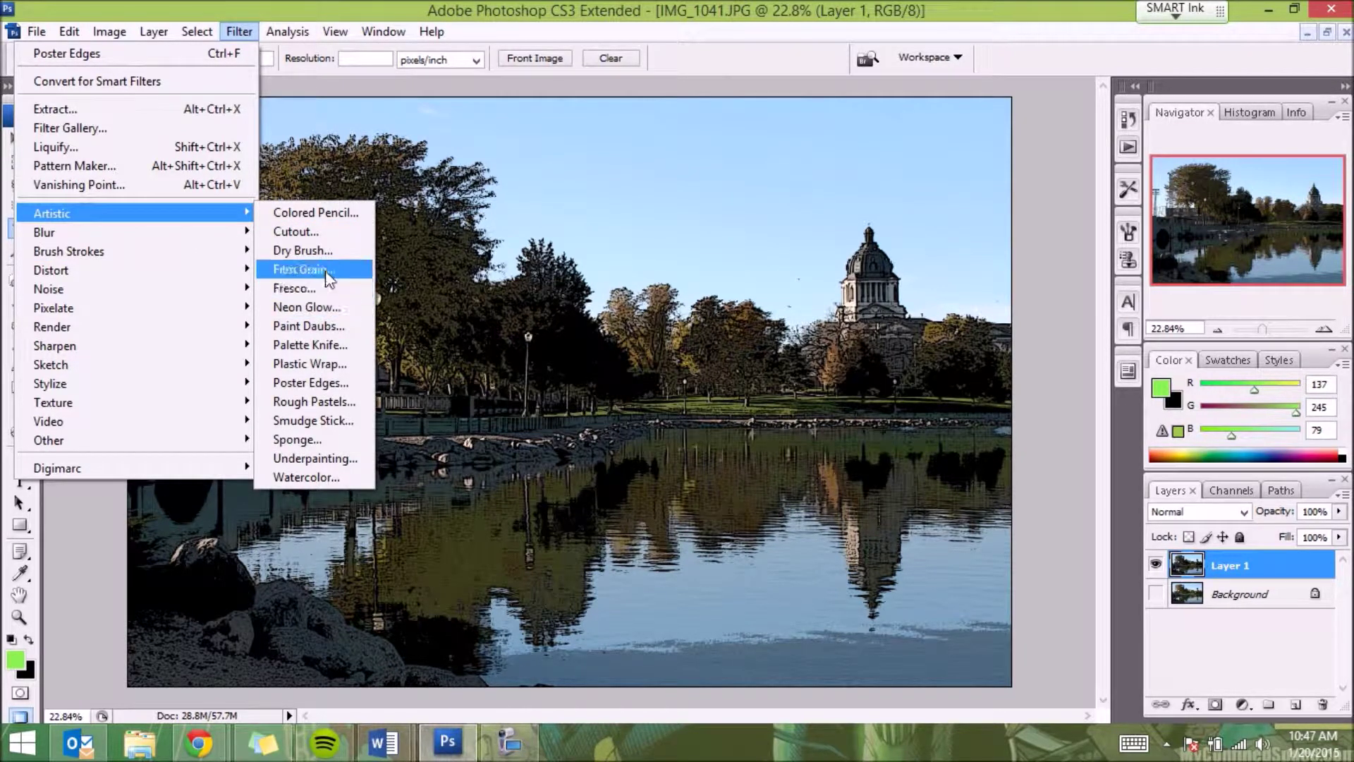
left_click(325, 244)
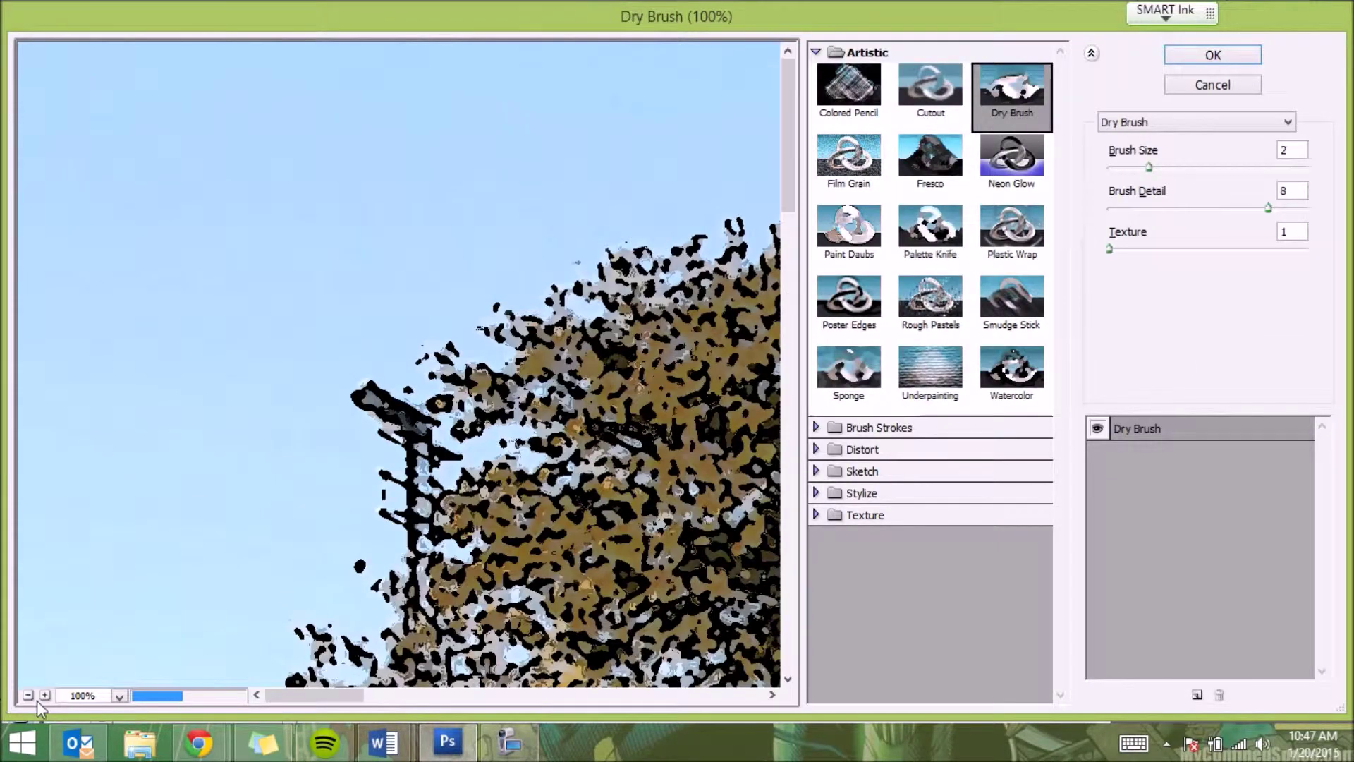
left_click(27, 695)
left_click(28, 696)
left_click(28, 695)
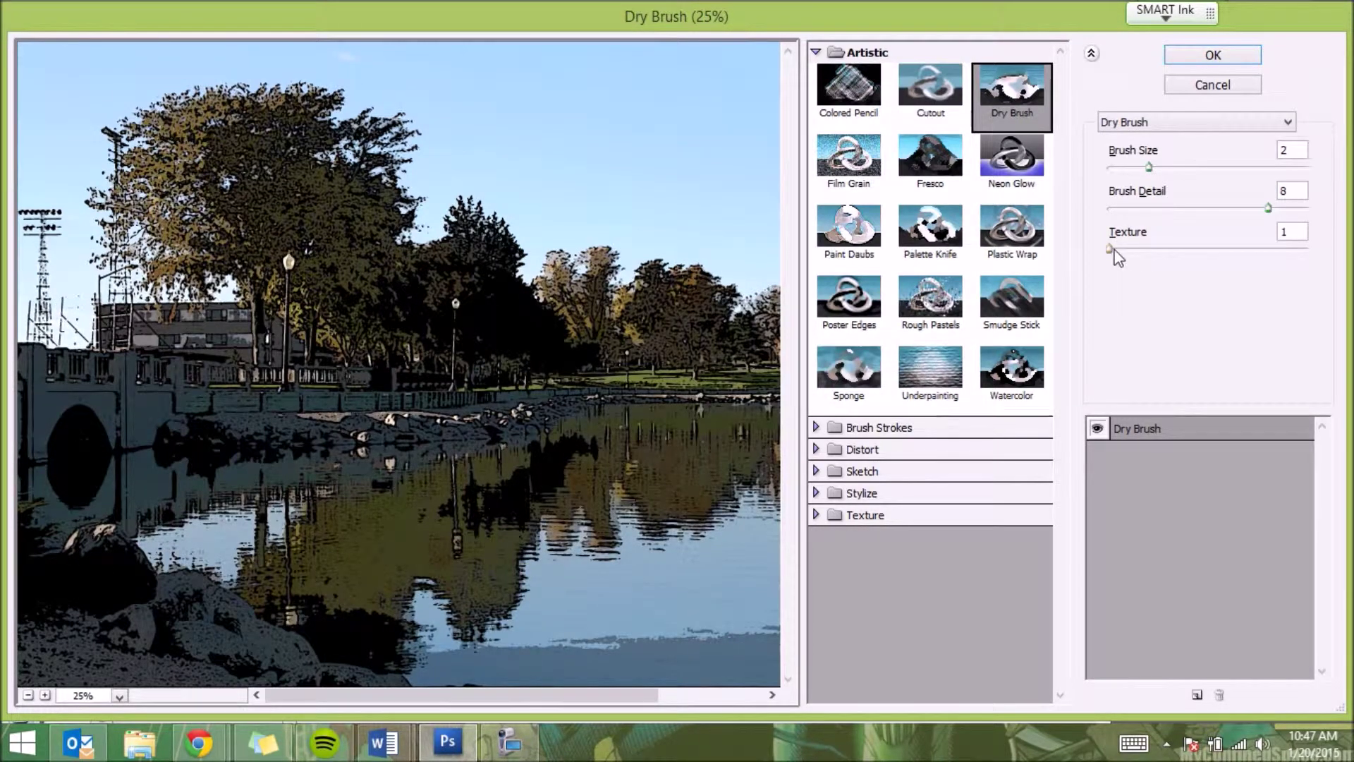
left_click_drag(1112, 251, 1167, 255)
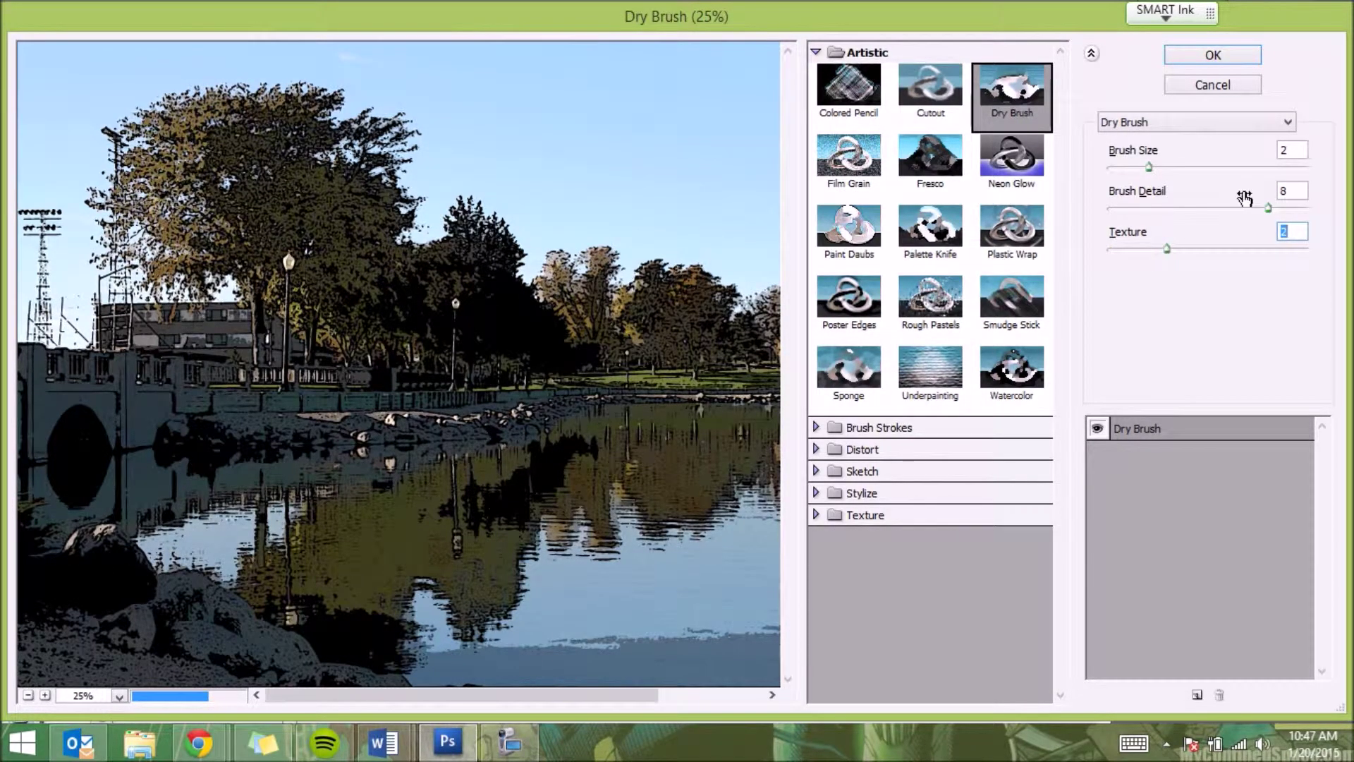
left_click_drag(1149, 167, 1205, 169)
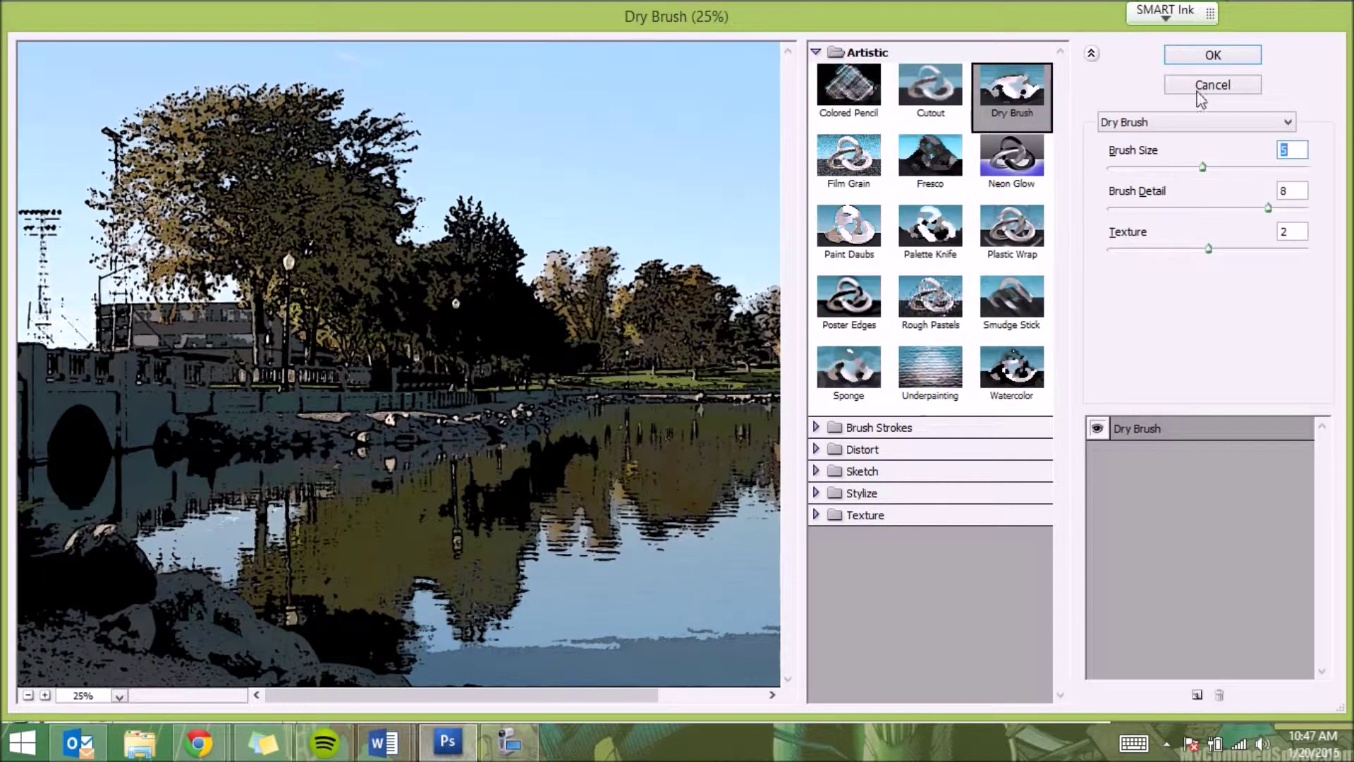
left_click(1210, 55)
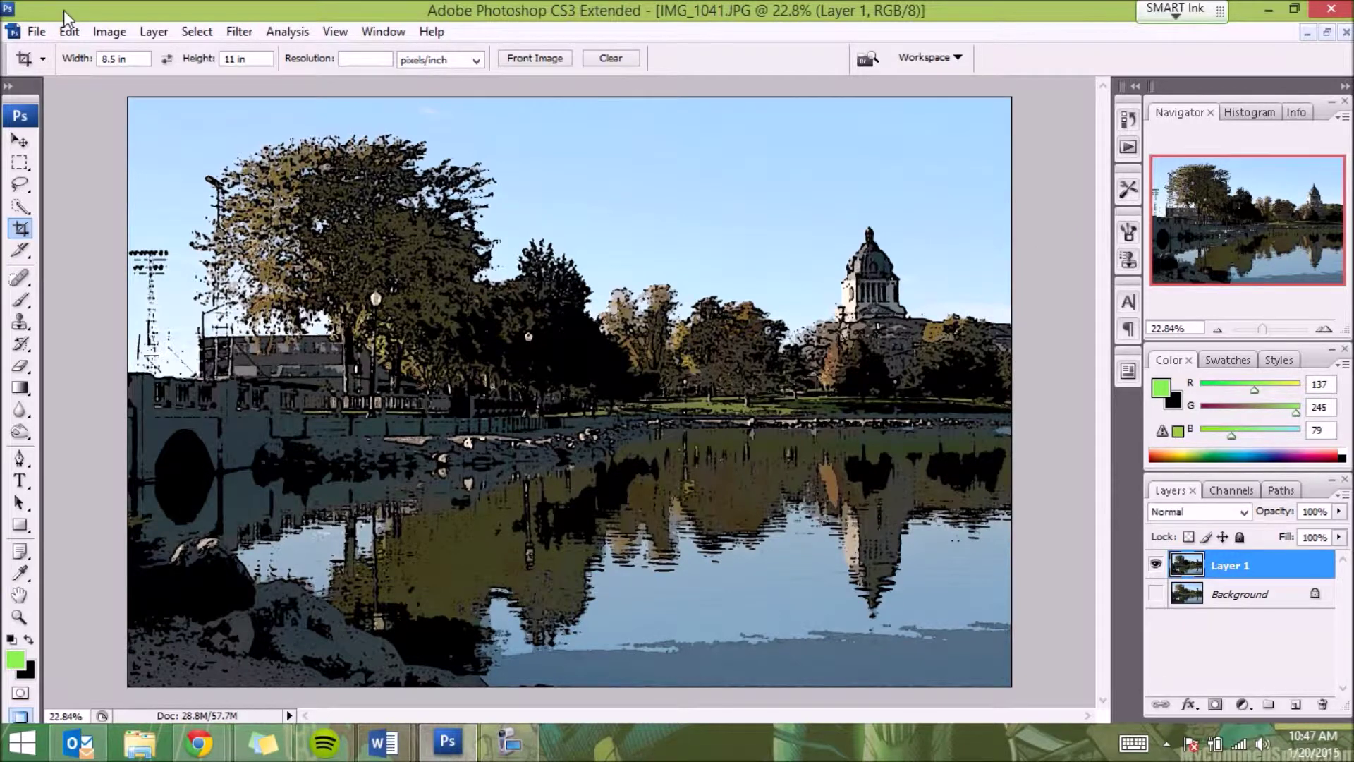
Step: Apply a Levels adjustment with input levels 0, 1.35 and 252
left_click(108, 33)
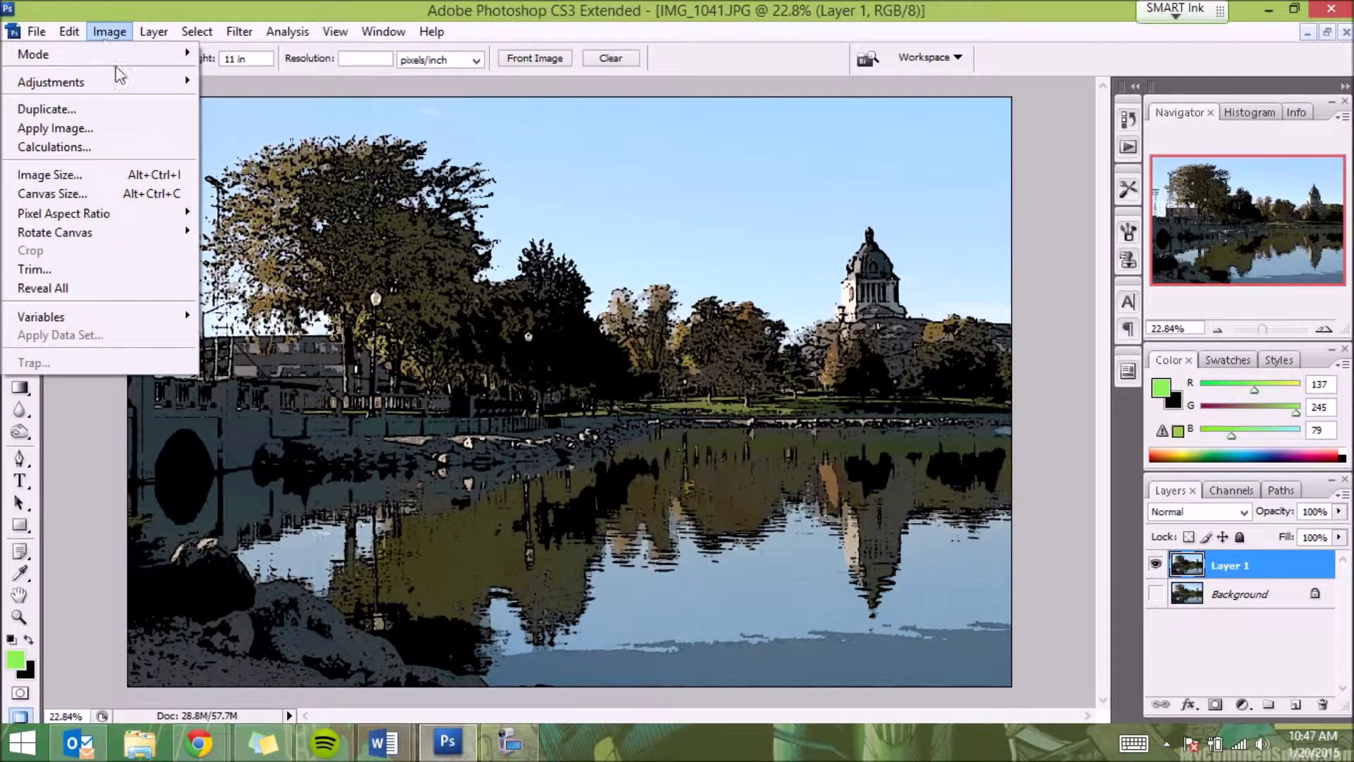
mouse_move(120, 78)
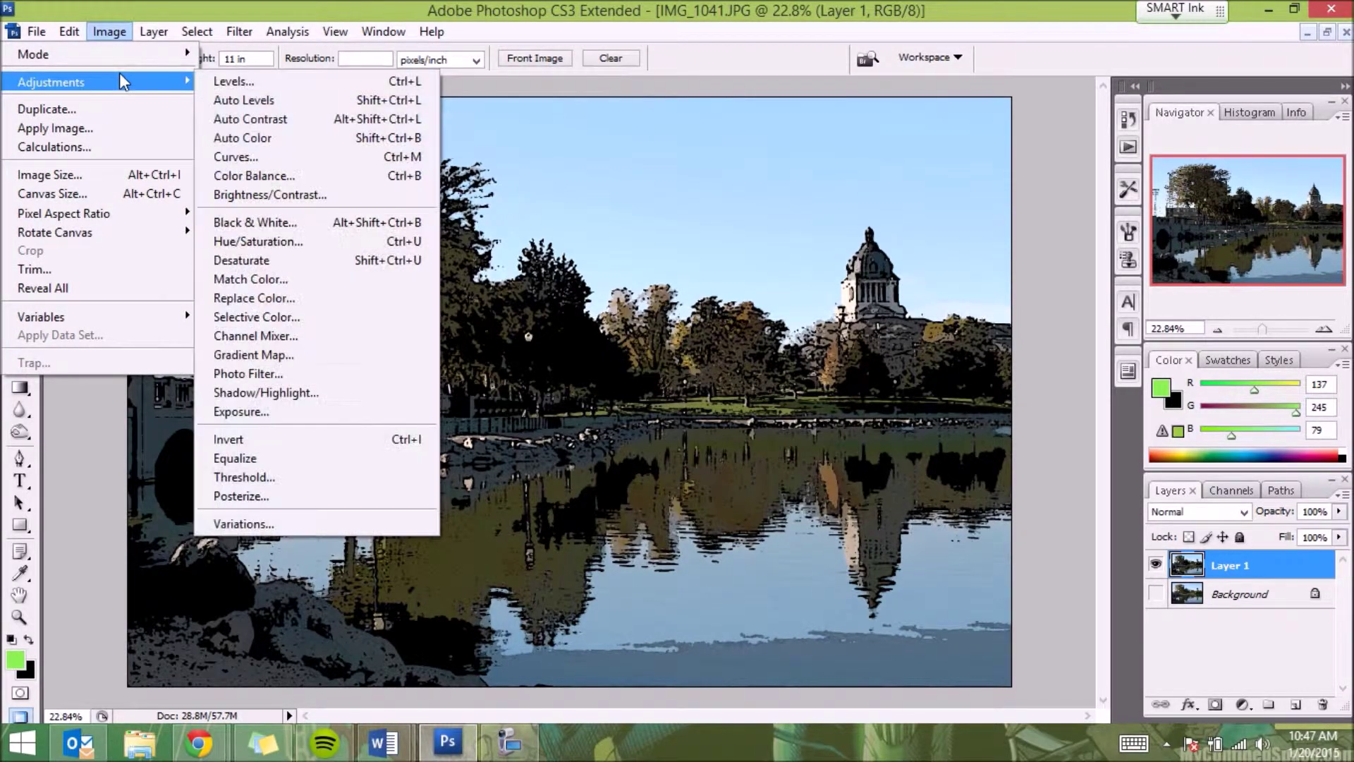
left_click(232, 82)
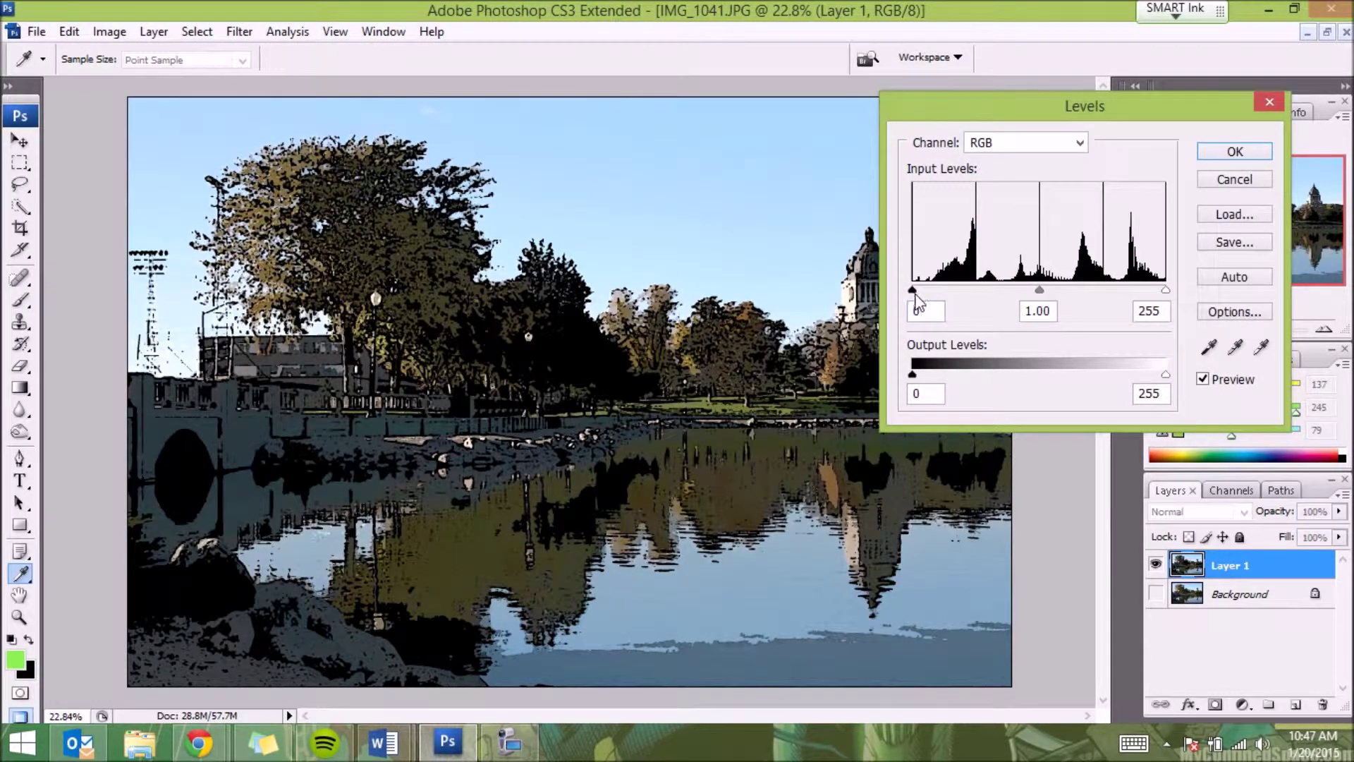
mouse_move(913, 290)
left_mouse_down()
mouse_move(1013, 293)
mouse_move(914, 295)
left_mouse_up()
left_click_drag(1041, 291, 1012, 291)
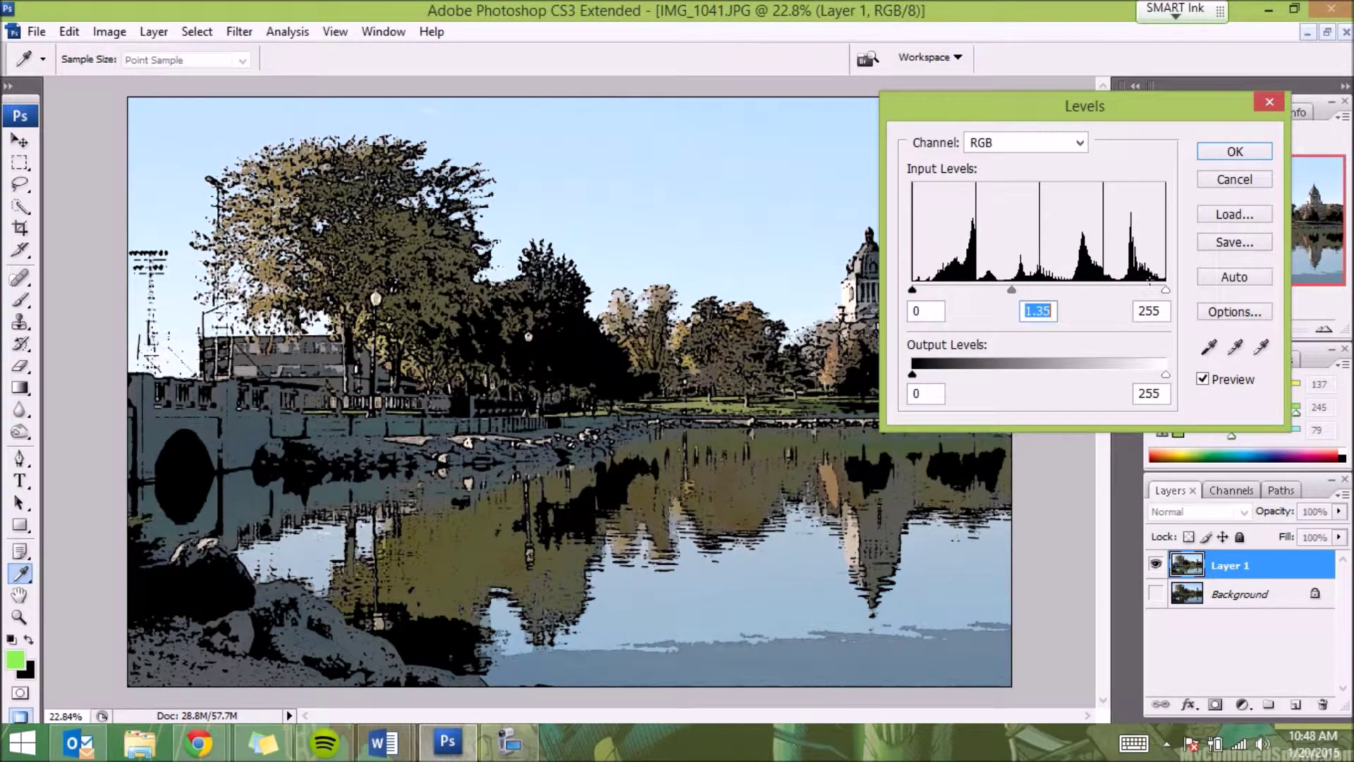
left_click_drag(1164, 291, 1135, 290)
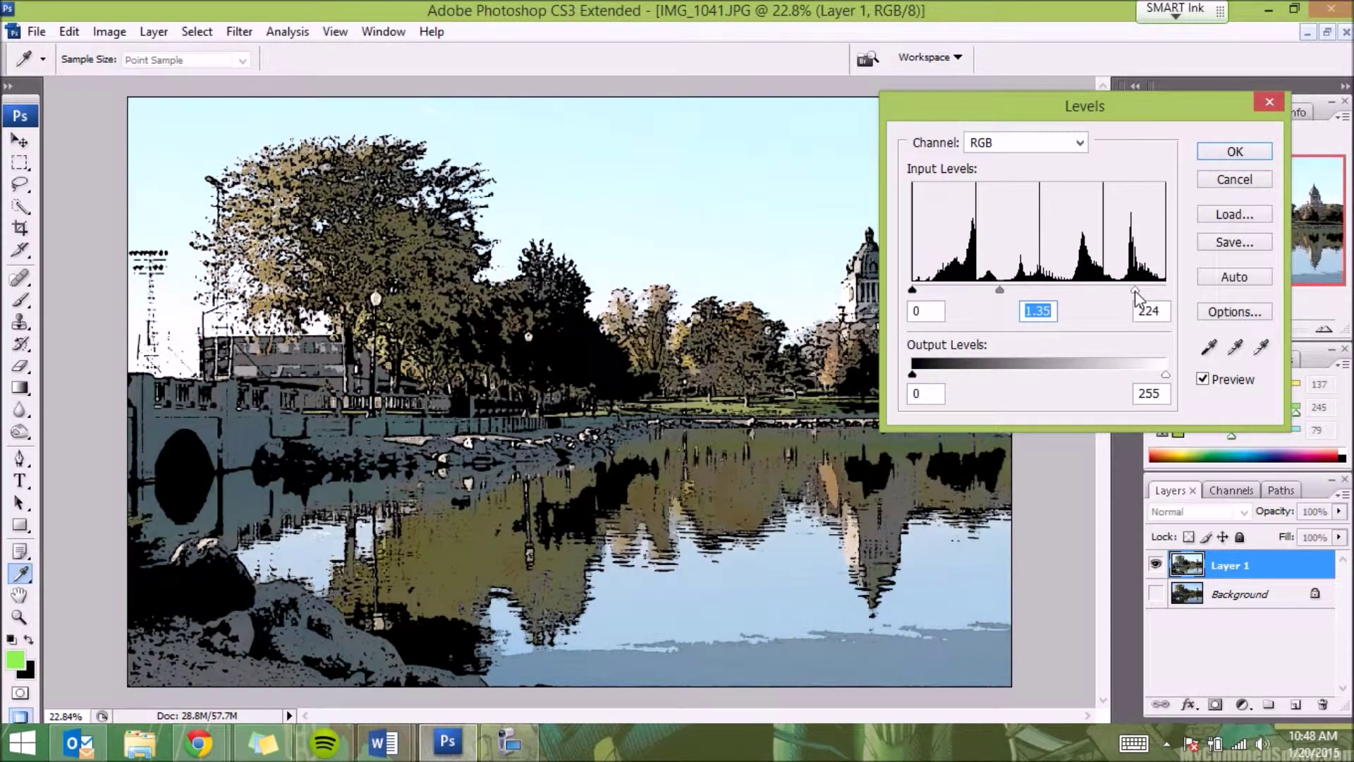
left_click_drag(1122, 114, 1105, 287)
left_click_drag(1115, 469, 1149, 476)
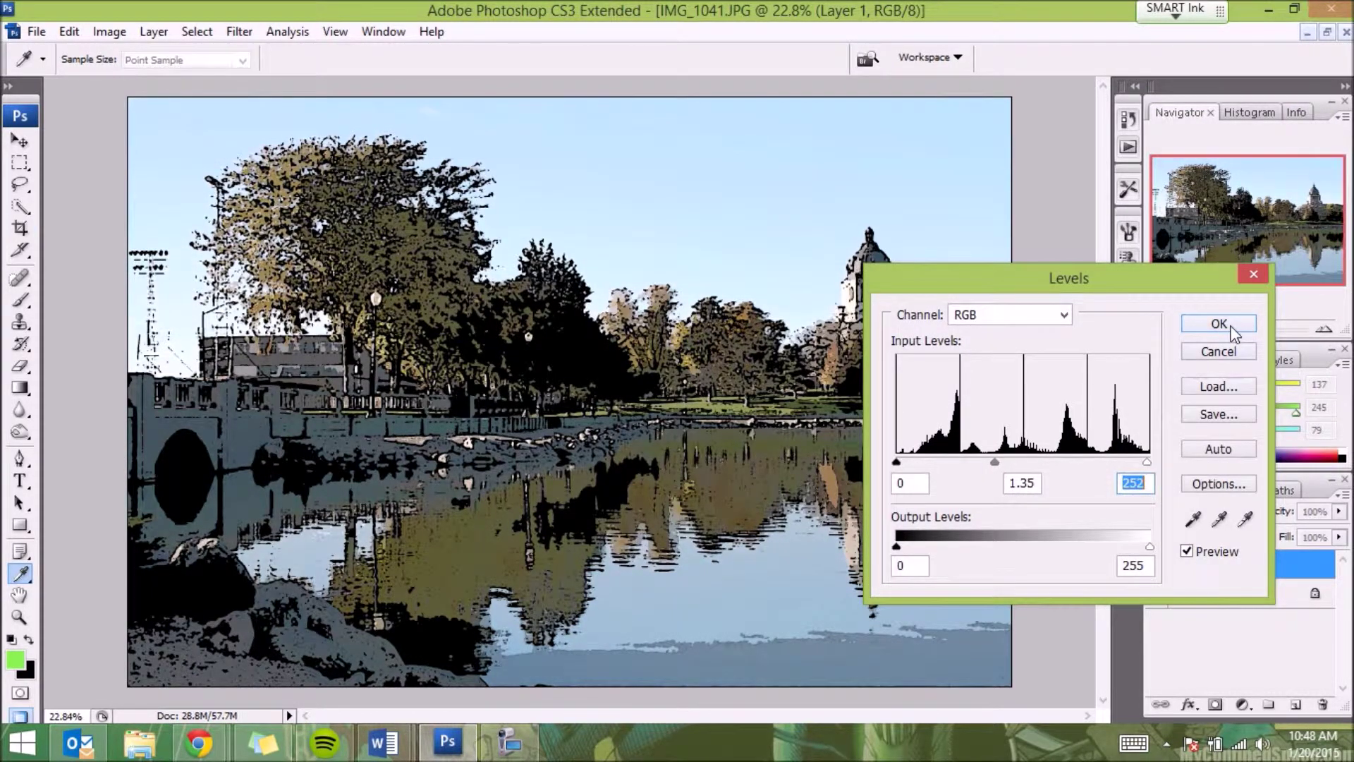
left_click(1219, 324)
left_click(130, 36)
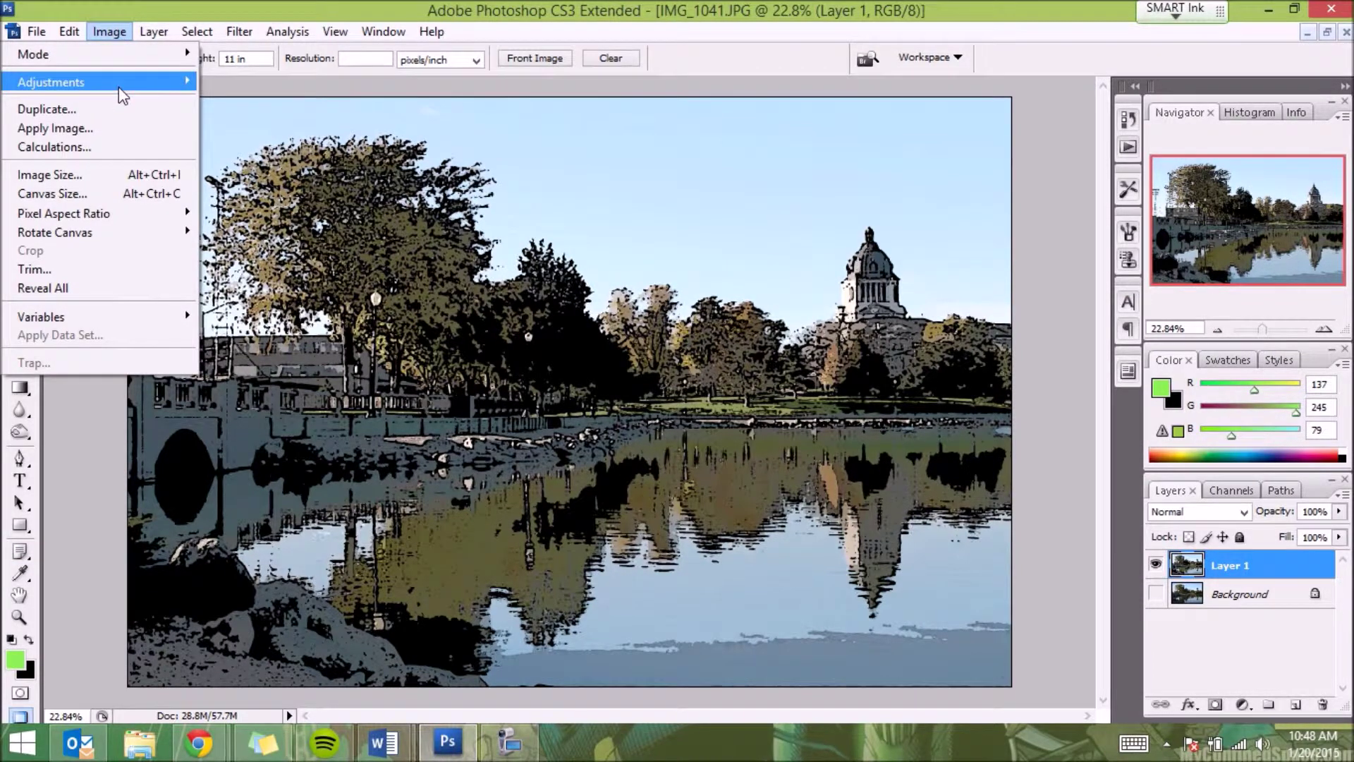
Step: Apply Hue/Saturation with Saturation +53 and Hue +28
mouse_move(118, 86)
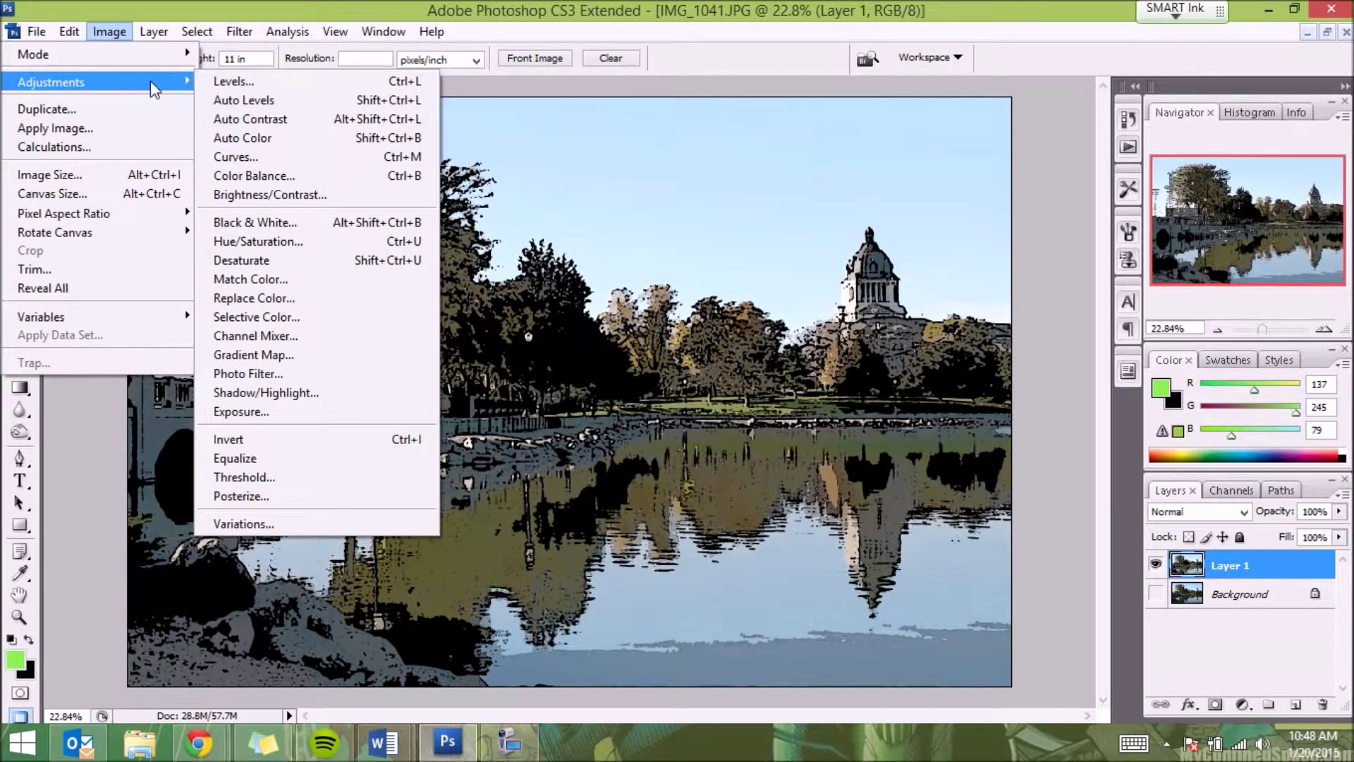
left_click(290, 242)
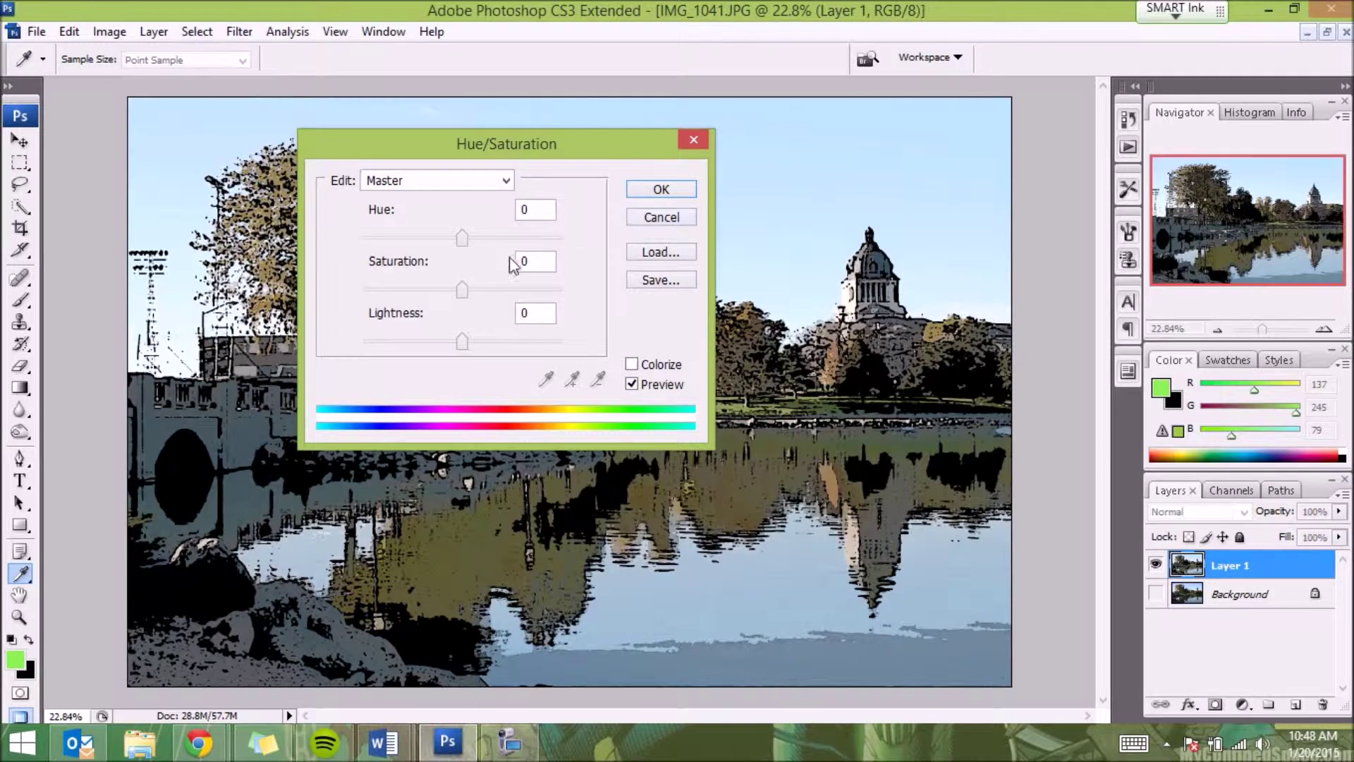
left_click_drag(462, 290, 515, 292)
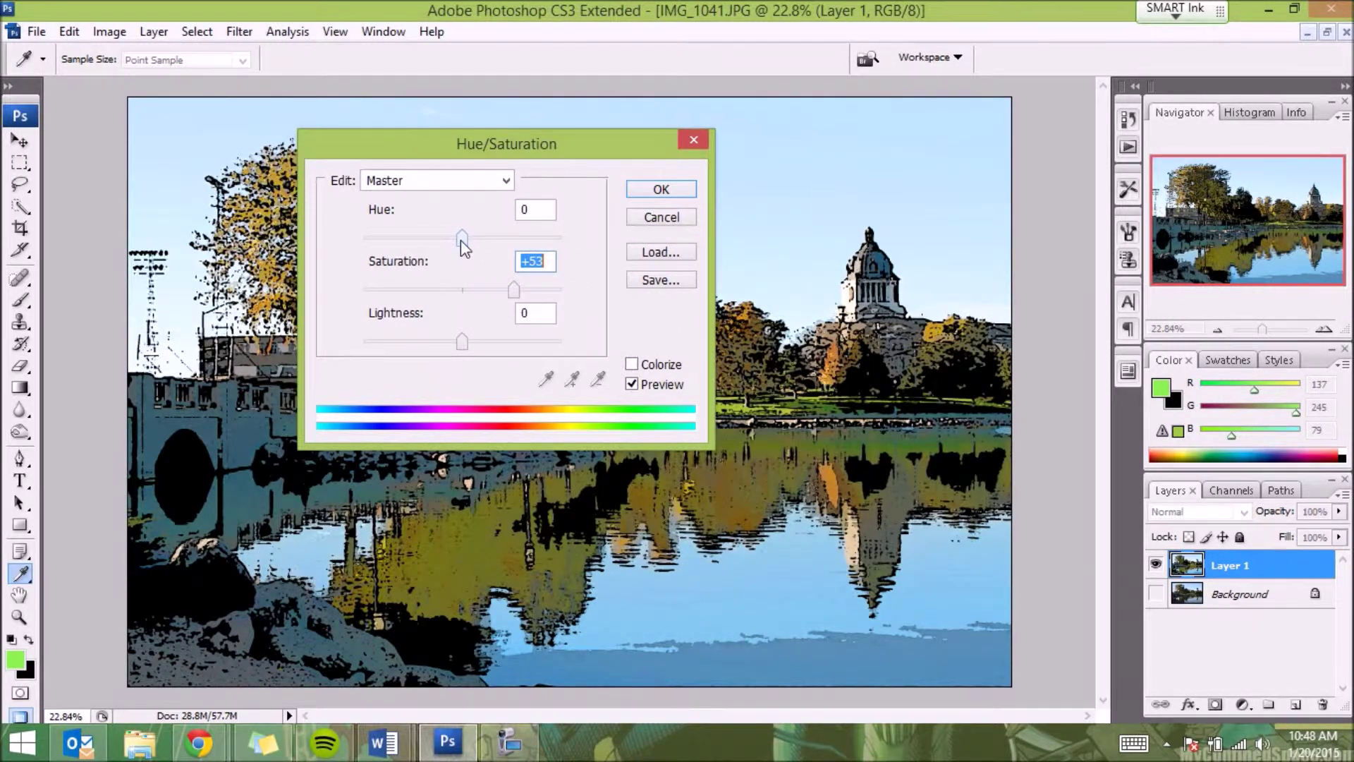
mouse_move(460, 240)
left_mouse_down()
mouse_move(491, 243)
mouse_move(446, 251)
left_mouse_up()
left_click_drag(494, 145, 272, 266)
left_click(405, 315)
key("c")
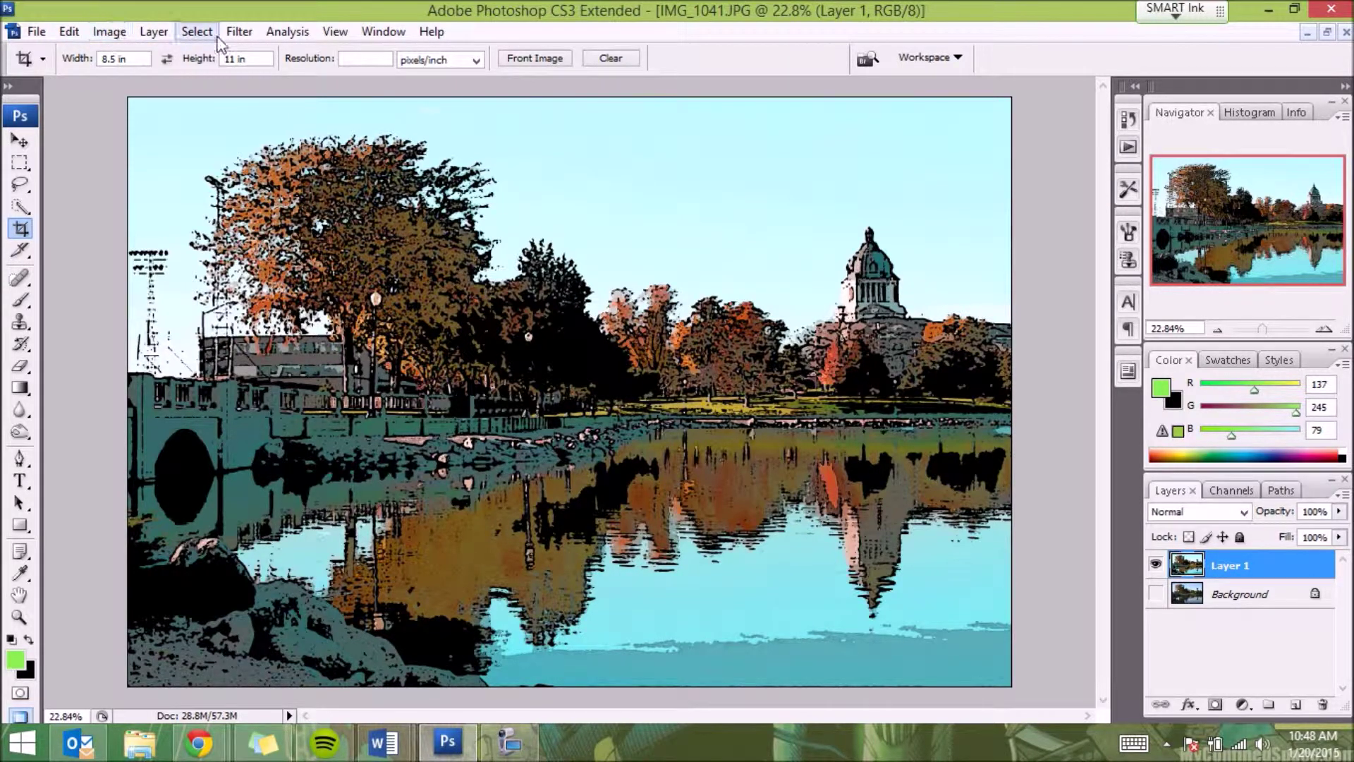
Step: Select the Dodge/Burn tool from the toning flyout, keeping Range Midtones and Exposure 50%
left_click(25, 435)
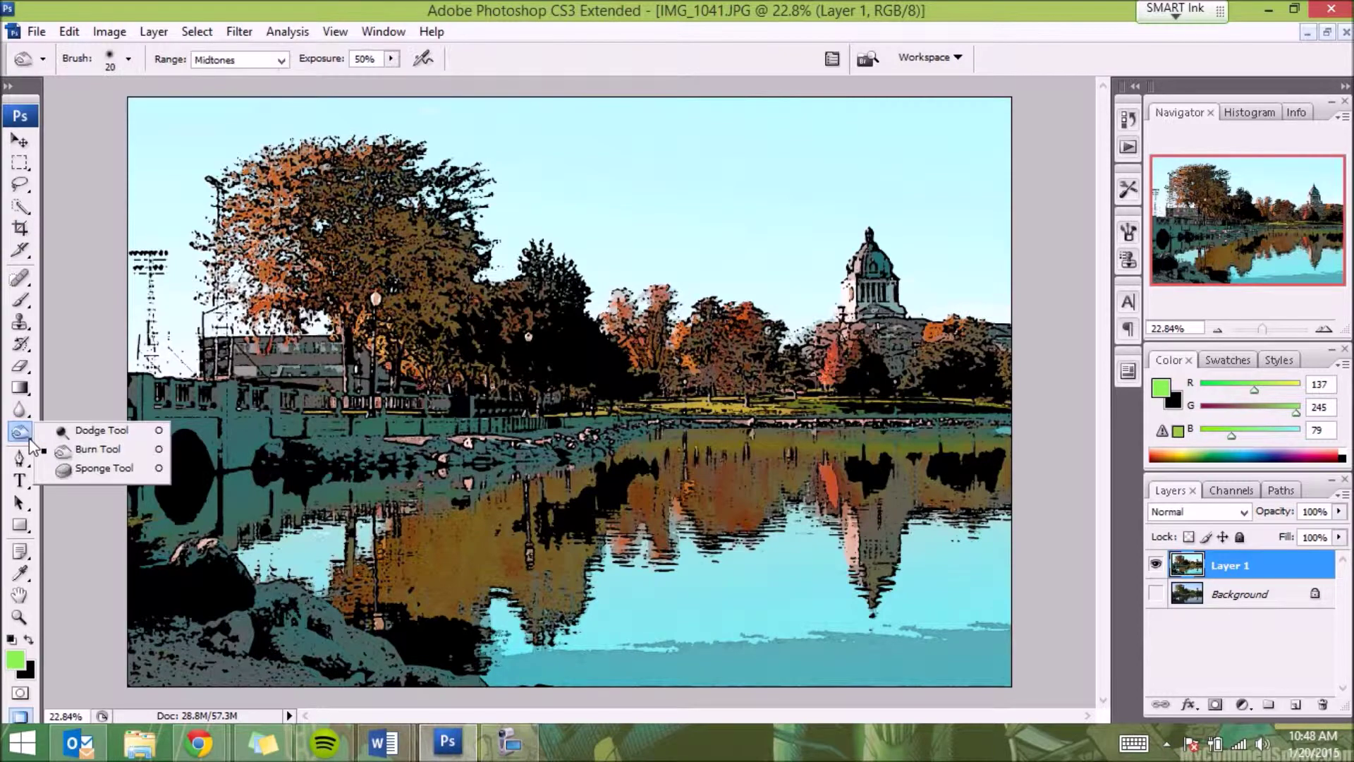
left_click(82, 453)
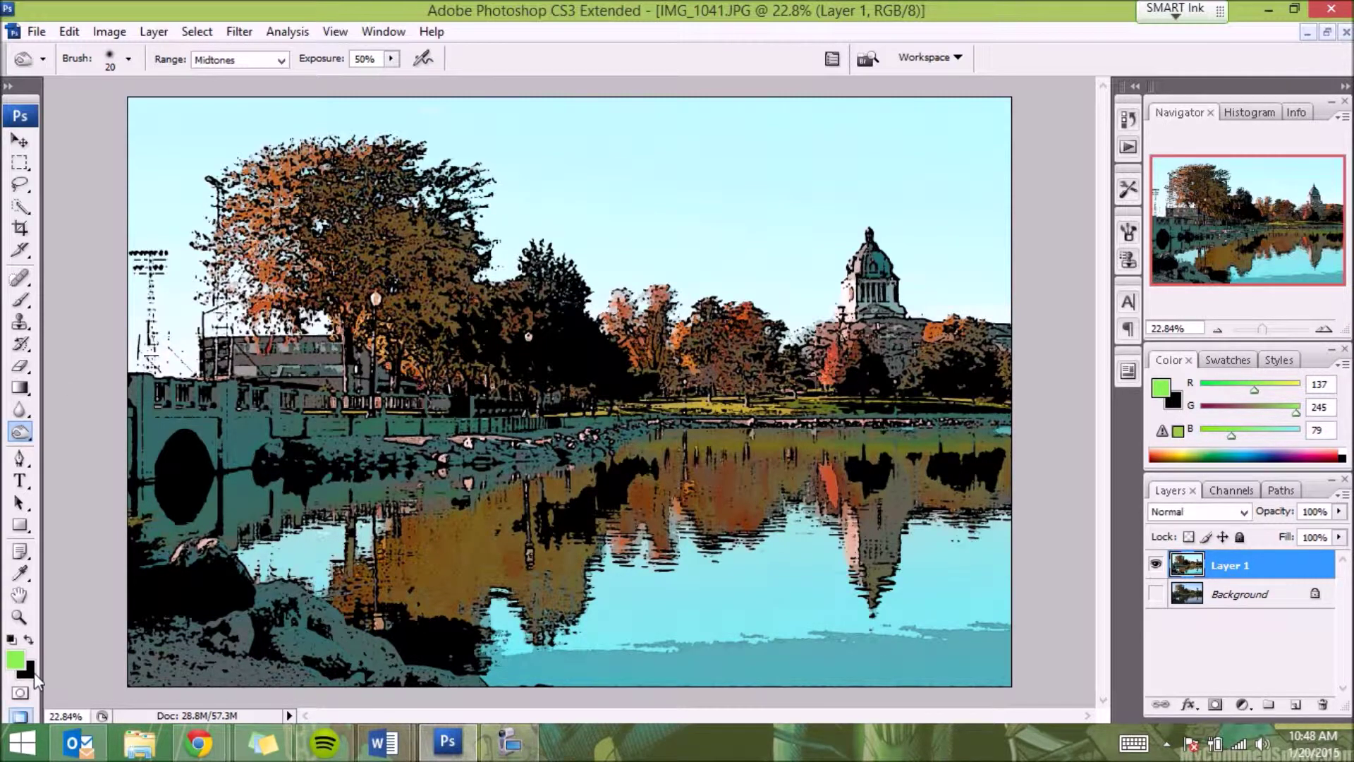
Step: Zoom to 100% on the water reflection below the dome
left_click(19, 617)
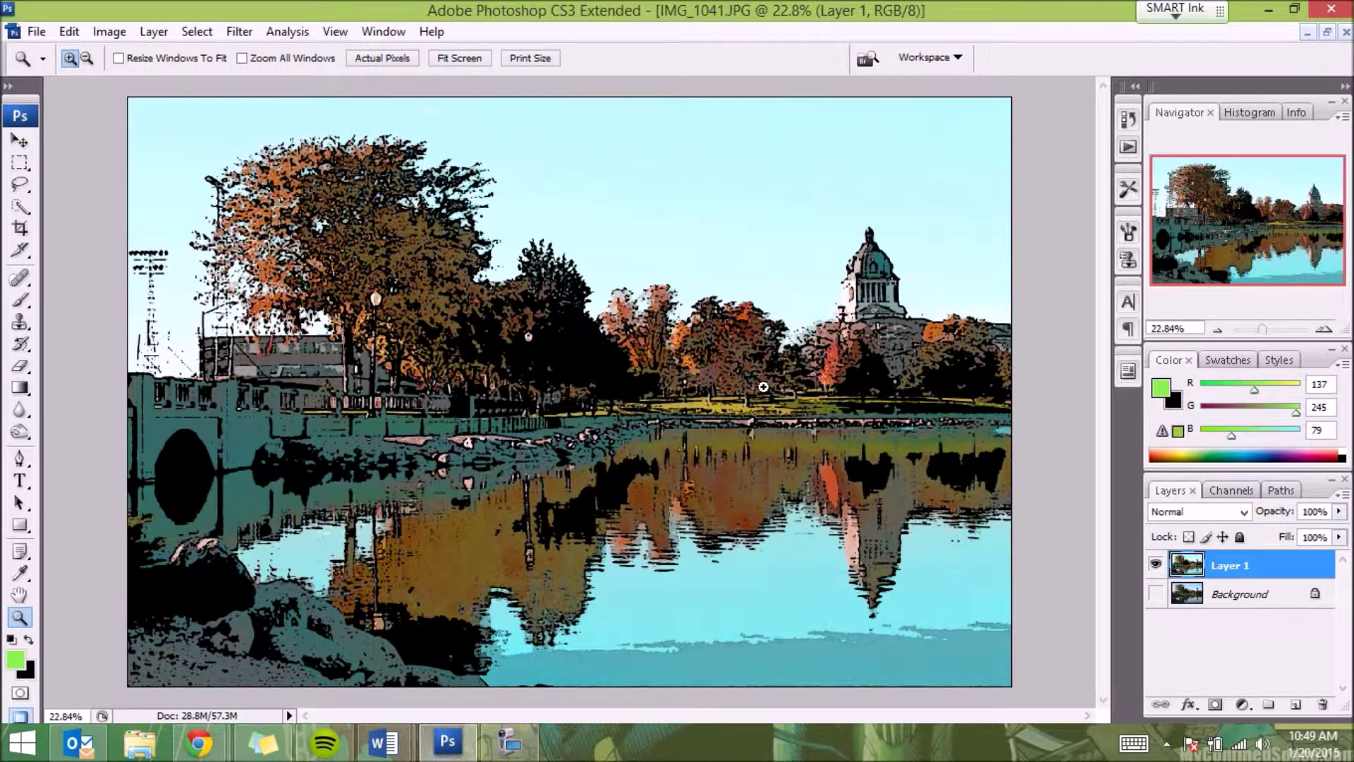
left_click(740, 423)
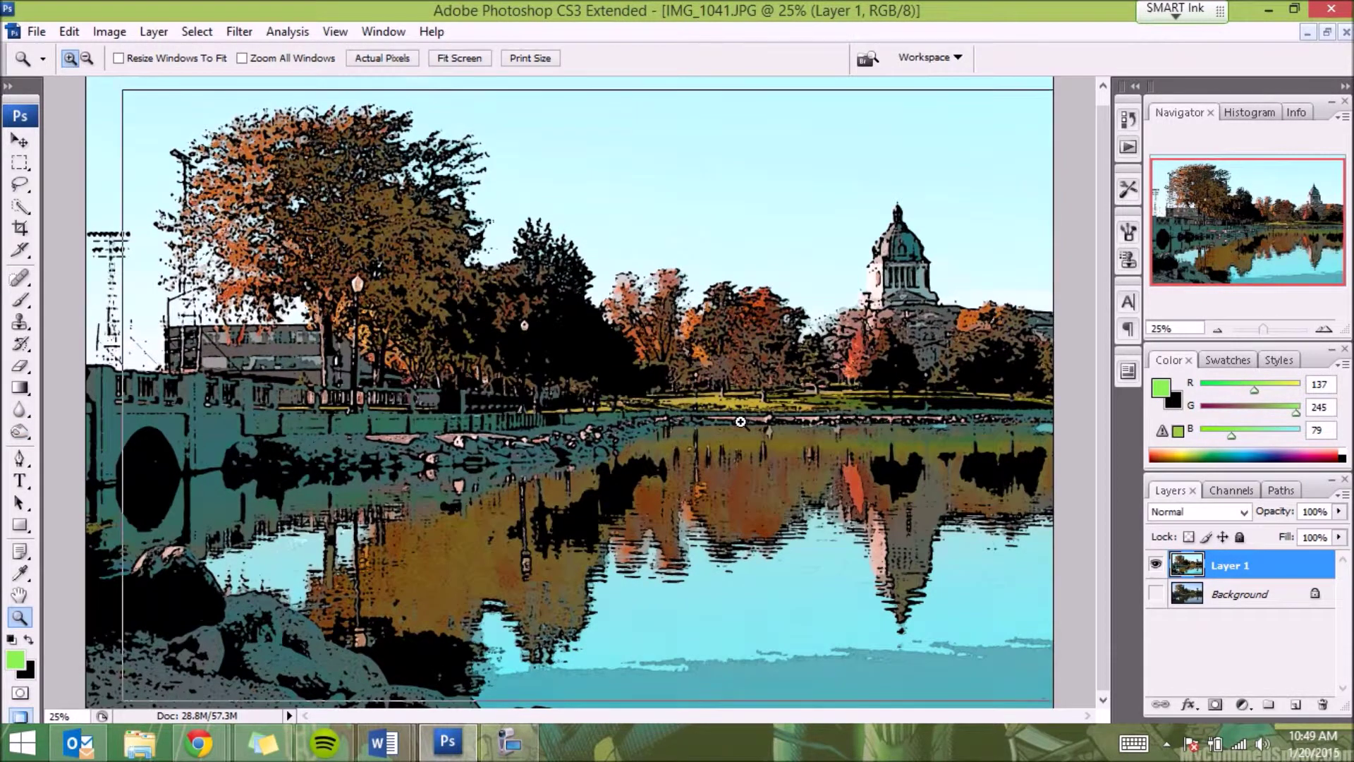
left_click(740, 423)
left_click(740, 423)
left_click(740, 423)
left_click(740, 421)
Step: Pan up to the autumn trees and lighten a small patch with the Dodge tool
scroll(599, 388, "up", 8)
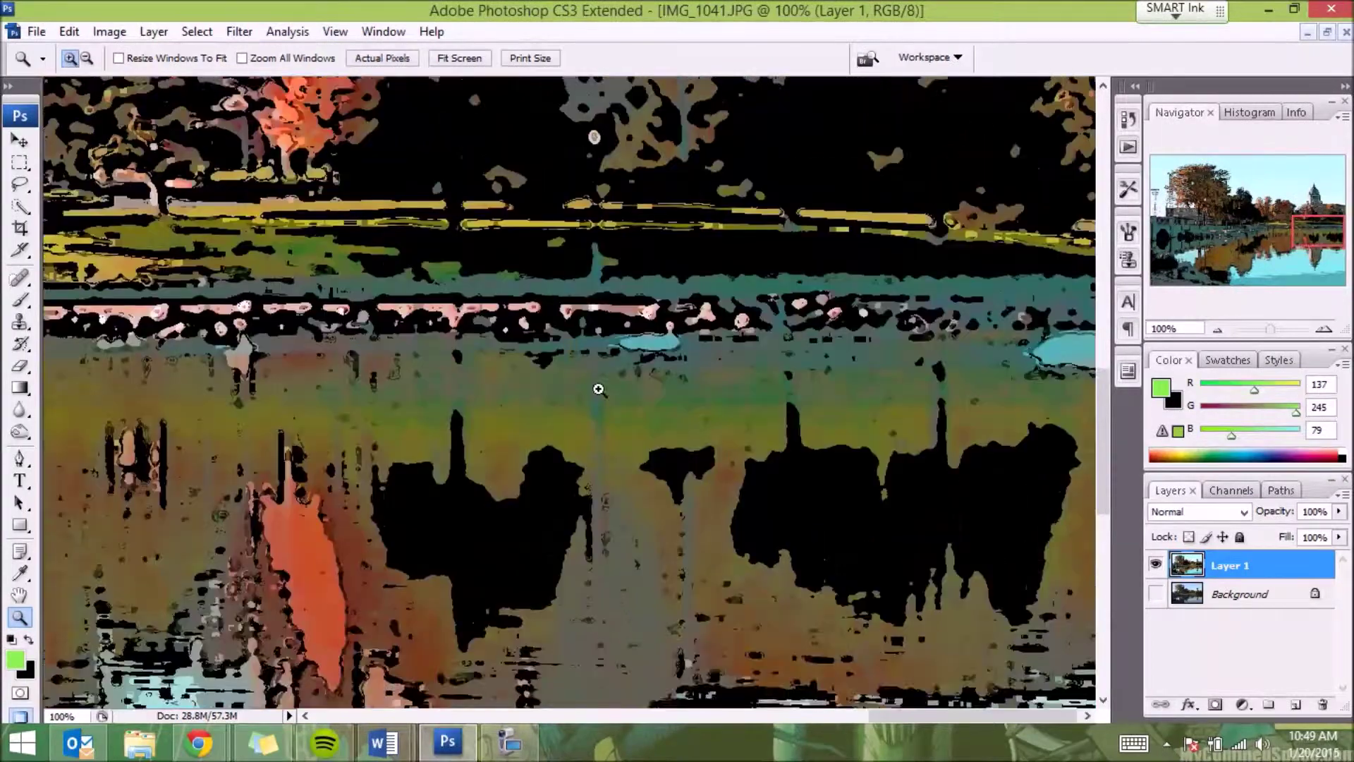
scroll(465, 353, "up", 2)
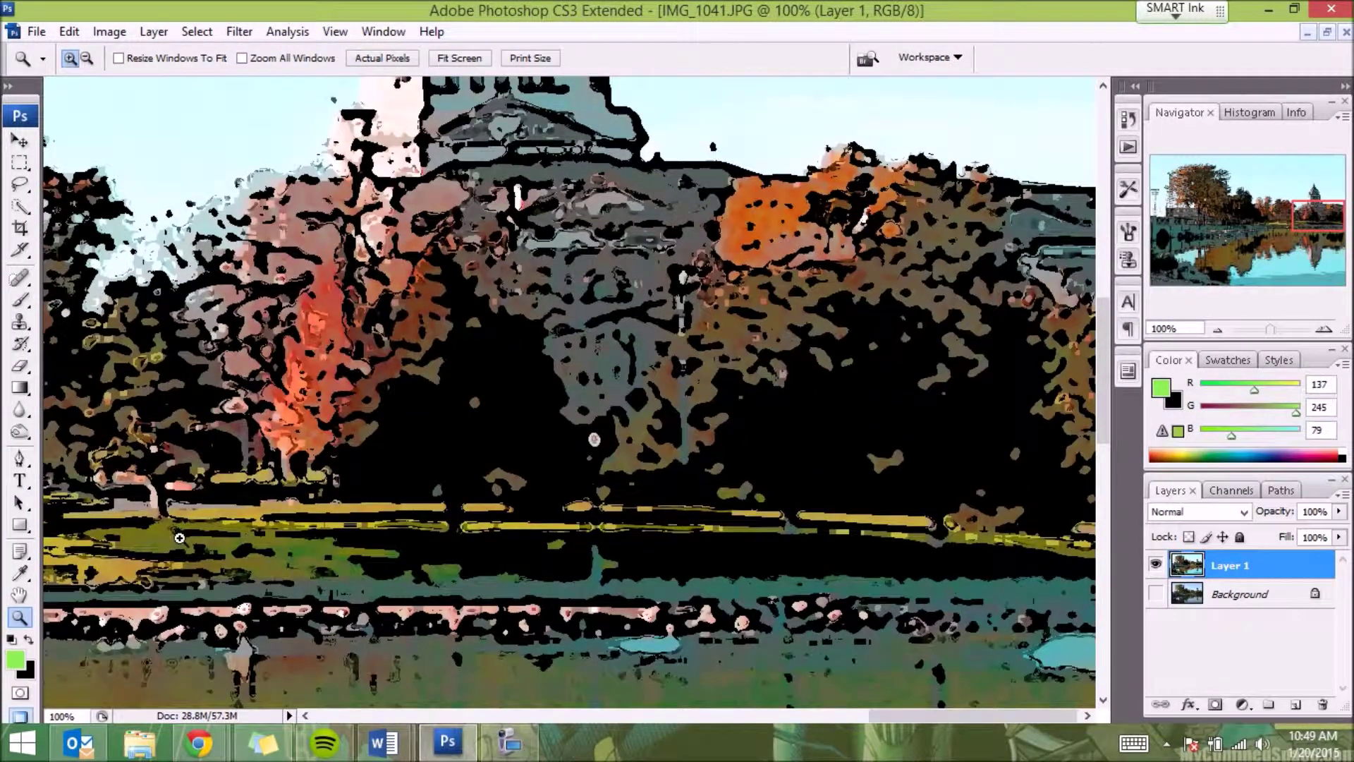
left_click(20, 432)
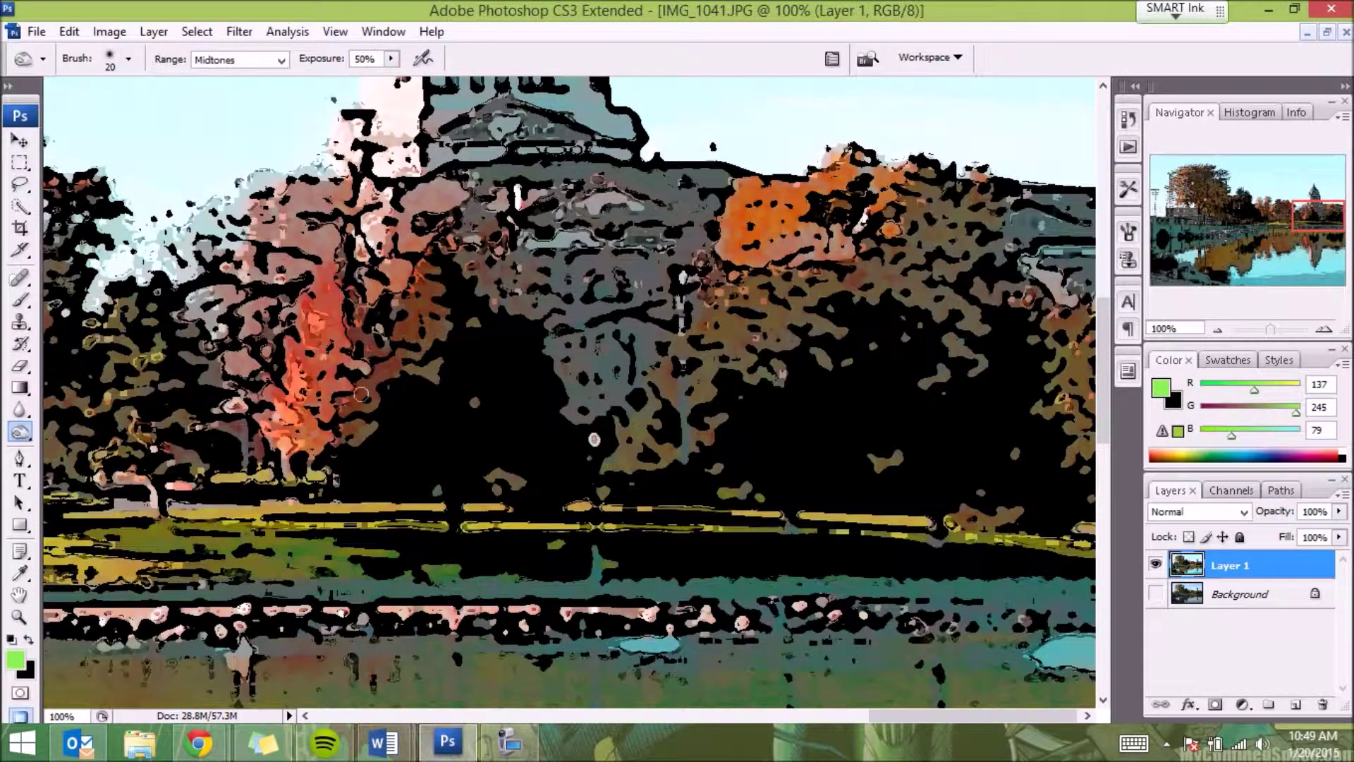
left_click_drag(366, 400, 370, 396)
Step: Switch from the toning brushes to the Blur tool
right_click(27, 443)
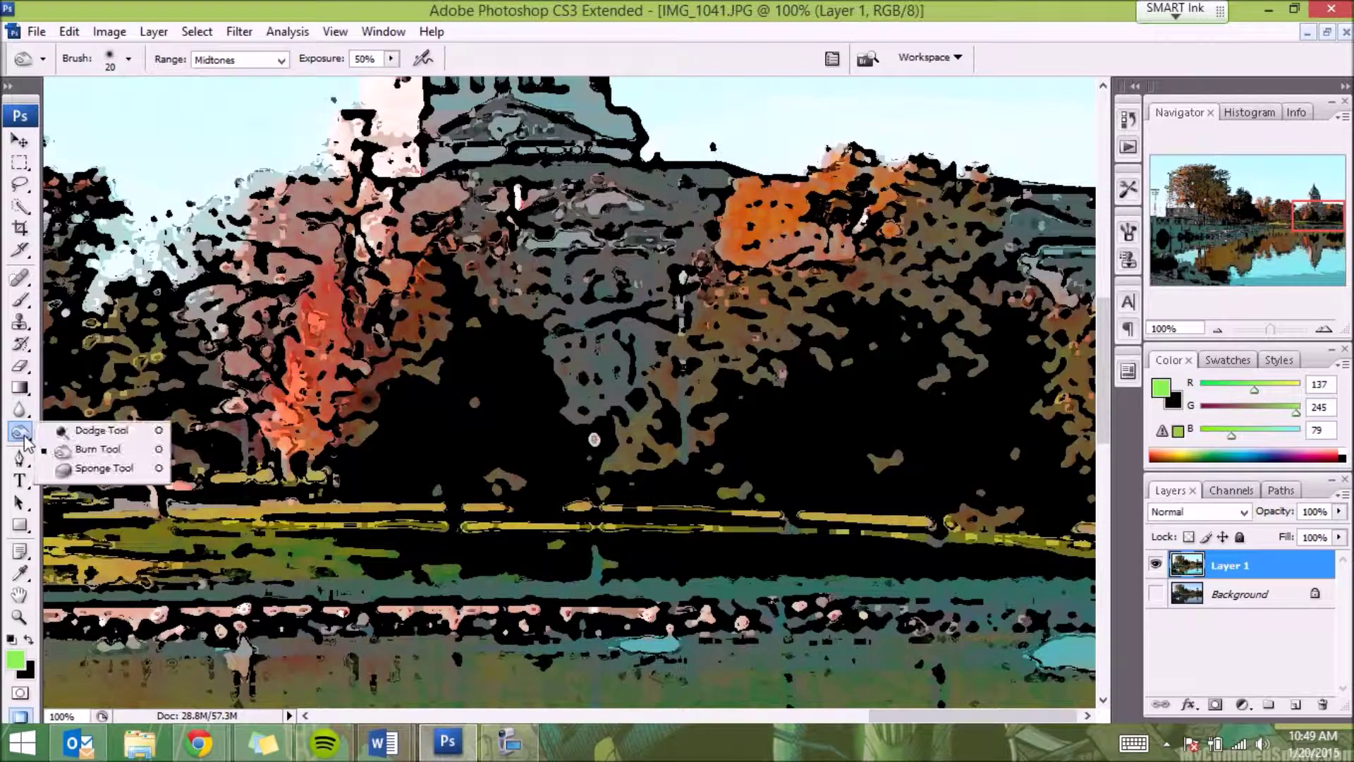
left_click(81, 447)
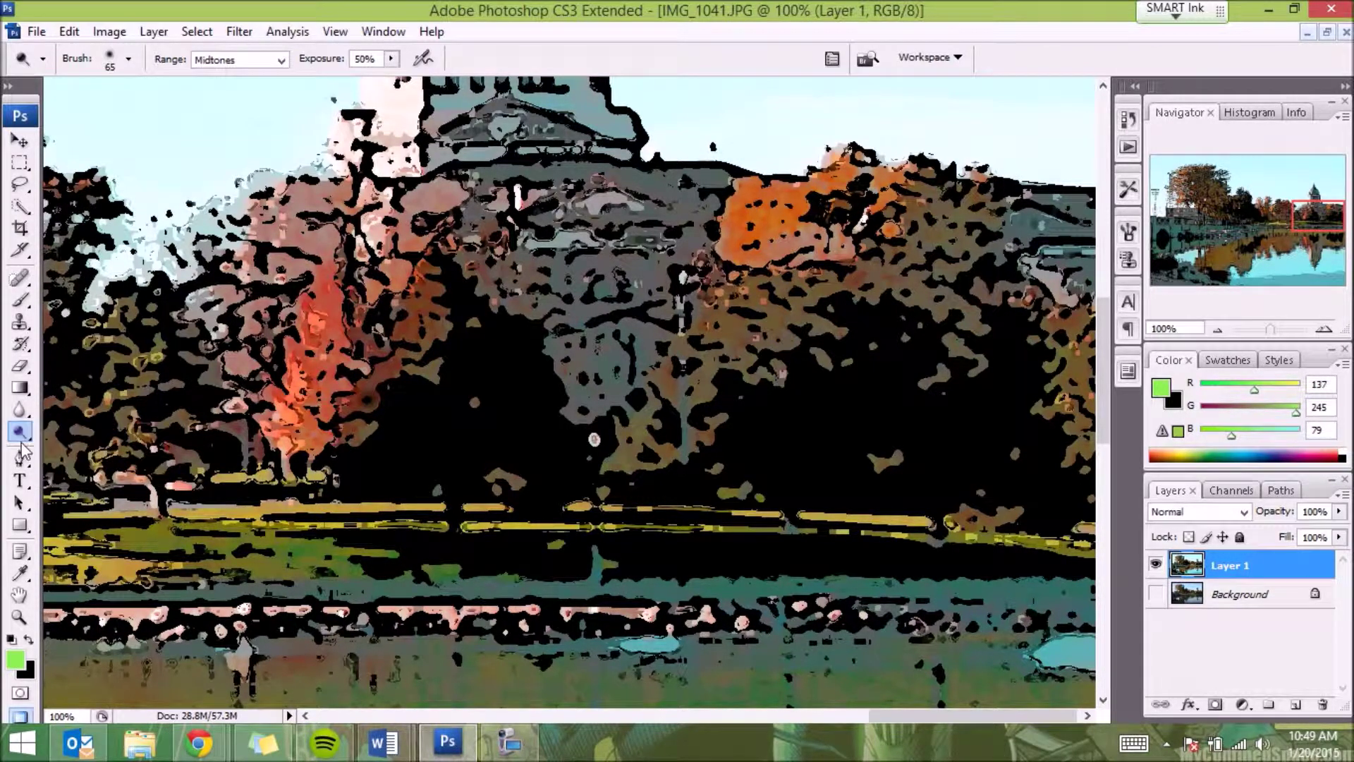
left_click(30, 410)
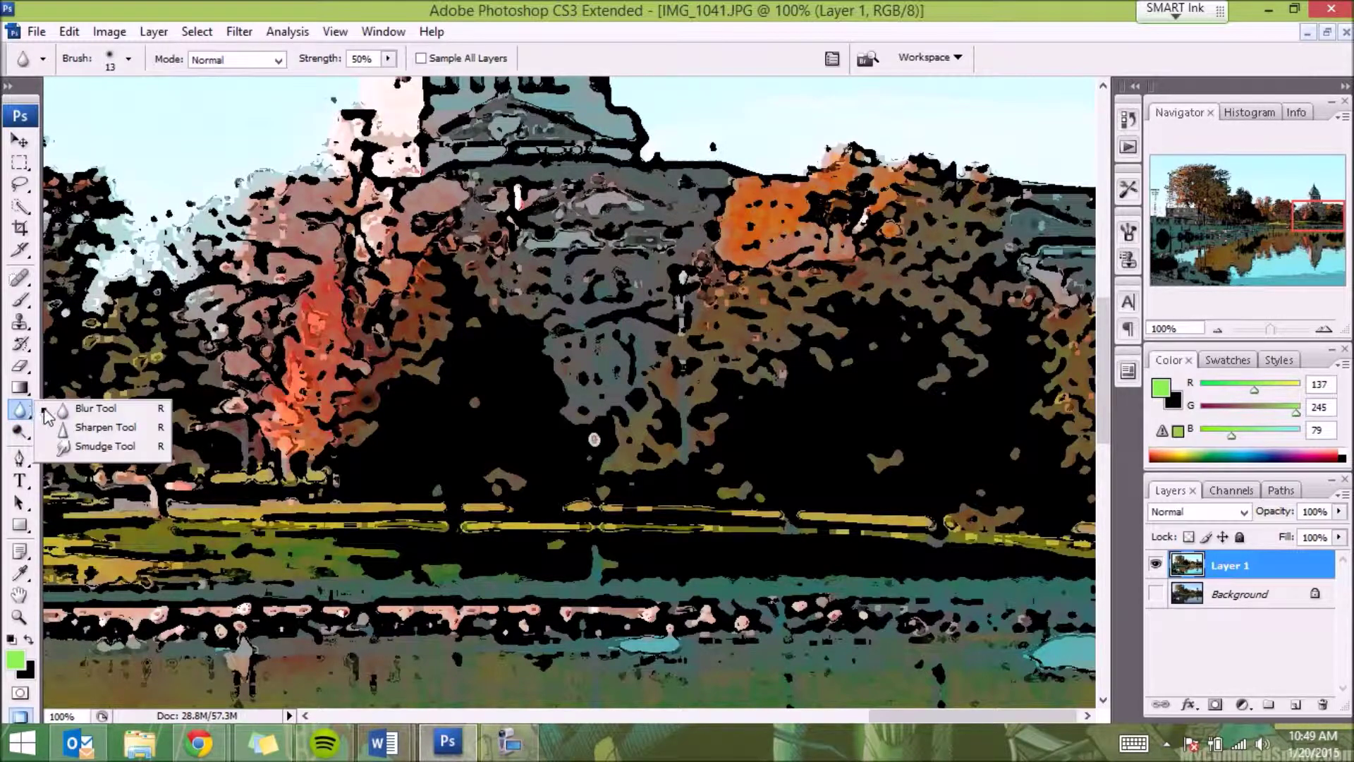
left_click(88, 408)
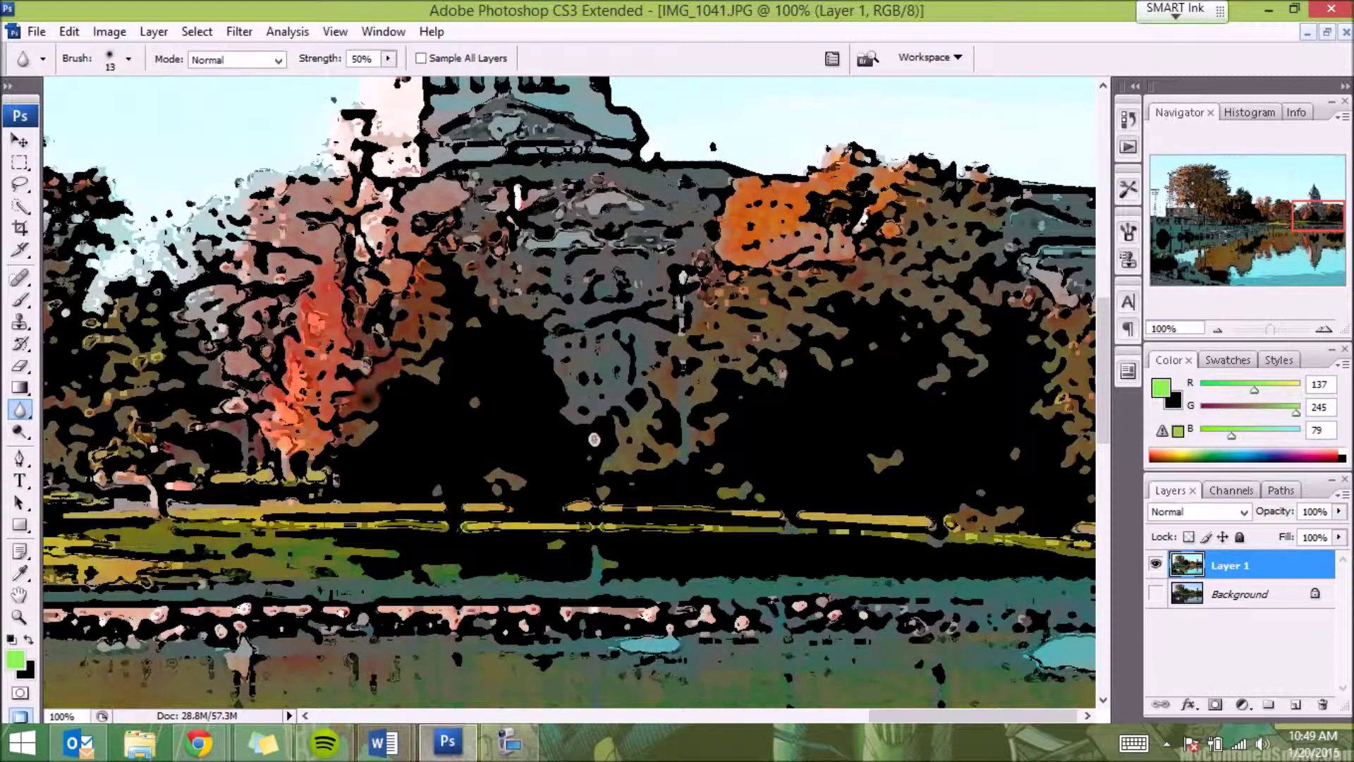
Step: Enlarge the brush, set Strength to 100%, and blur a streak across the trees left of centre
key("bracketright")
key("bracketright")
key("bracketright")
key("bracketright")
left_click(388, 59)
left_click_drag(390, 82, 455, 95)
left_click(370, 395)
mouse_move(381, 373)
left_mouse_down()
mouse_move(433, 374)
mouse_move(412, 359)
mouse_move(423, 367)
left_mouse_up()
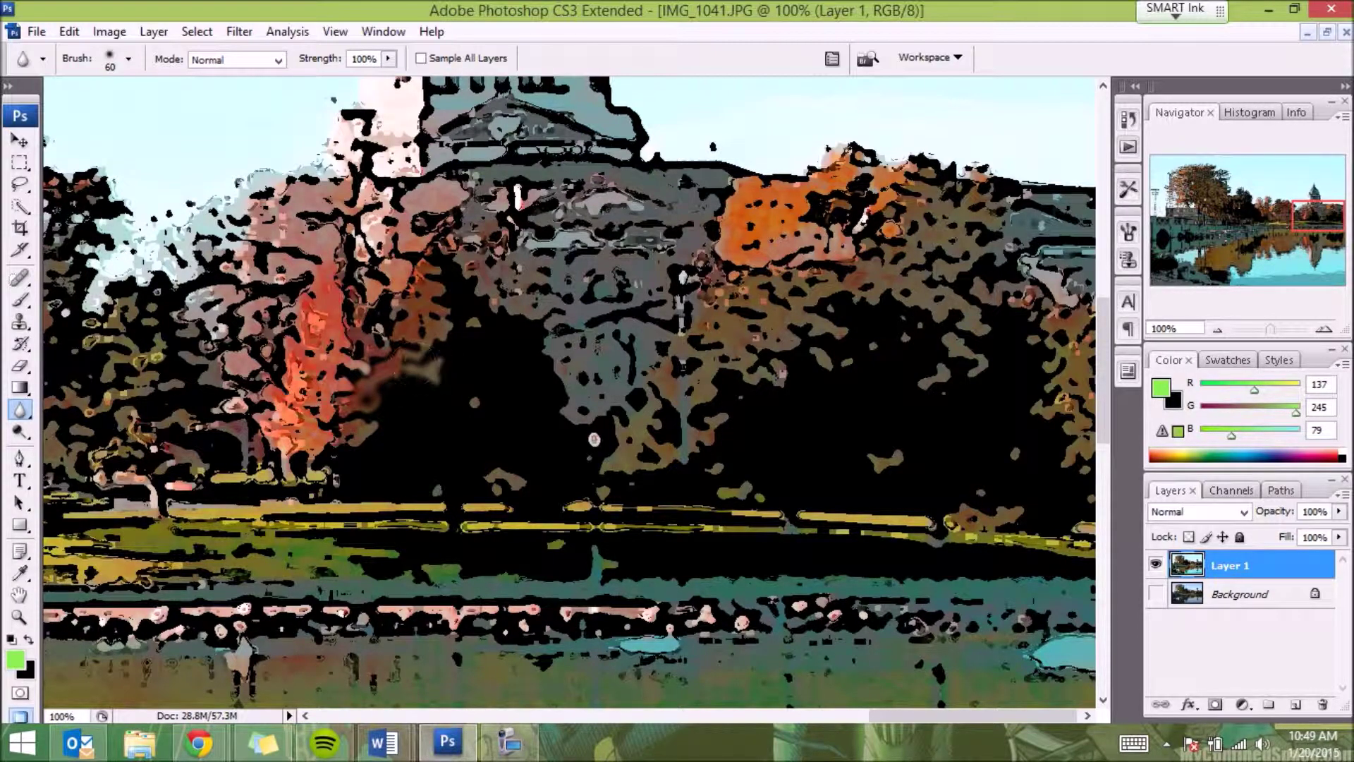
Step: Smudge the pale blurred streak upward with the Smudge tool, then open and dismiss the Edit menu
left_click(30, 418)
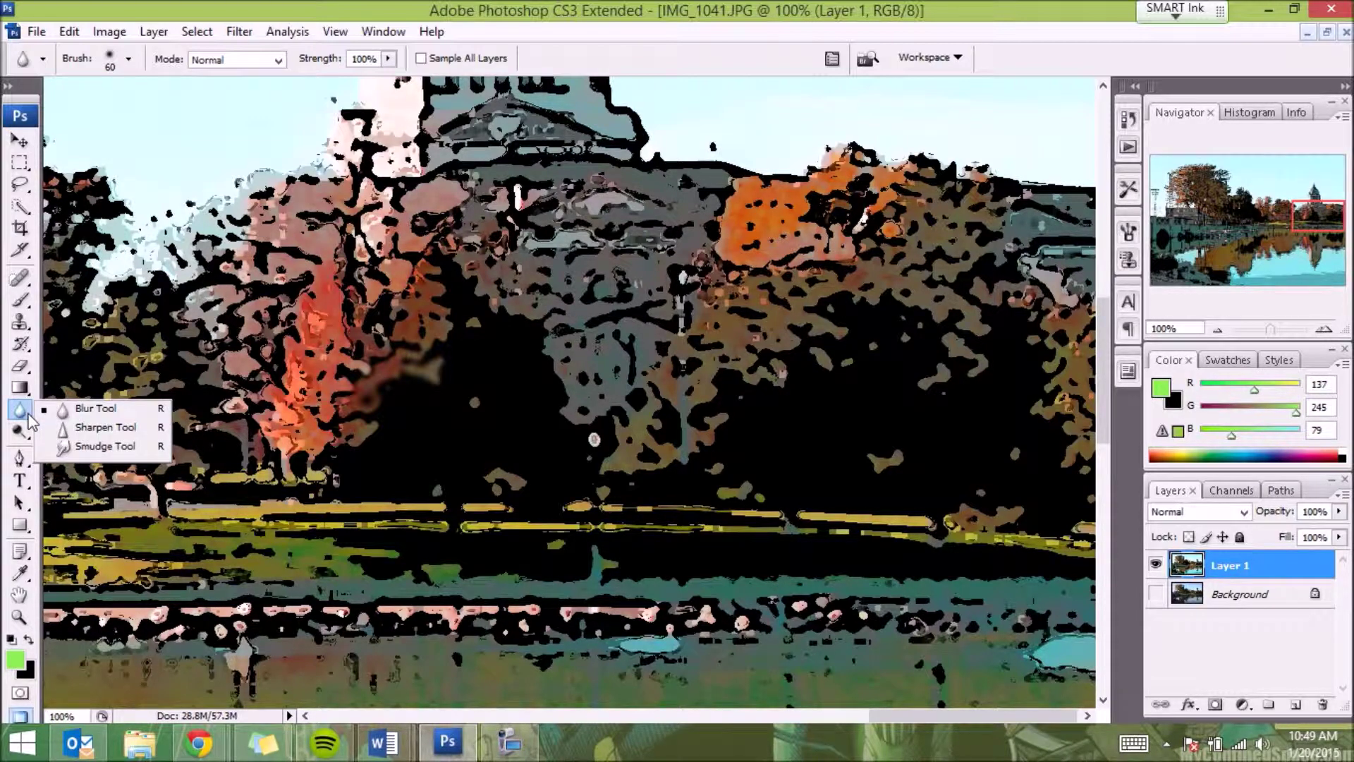
left_click(105, 446)
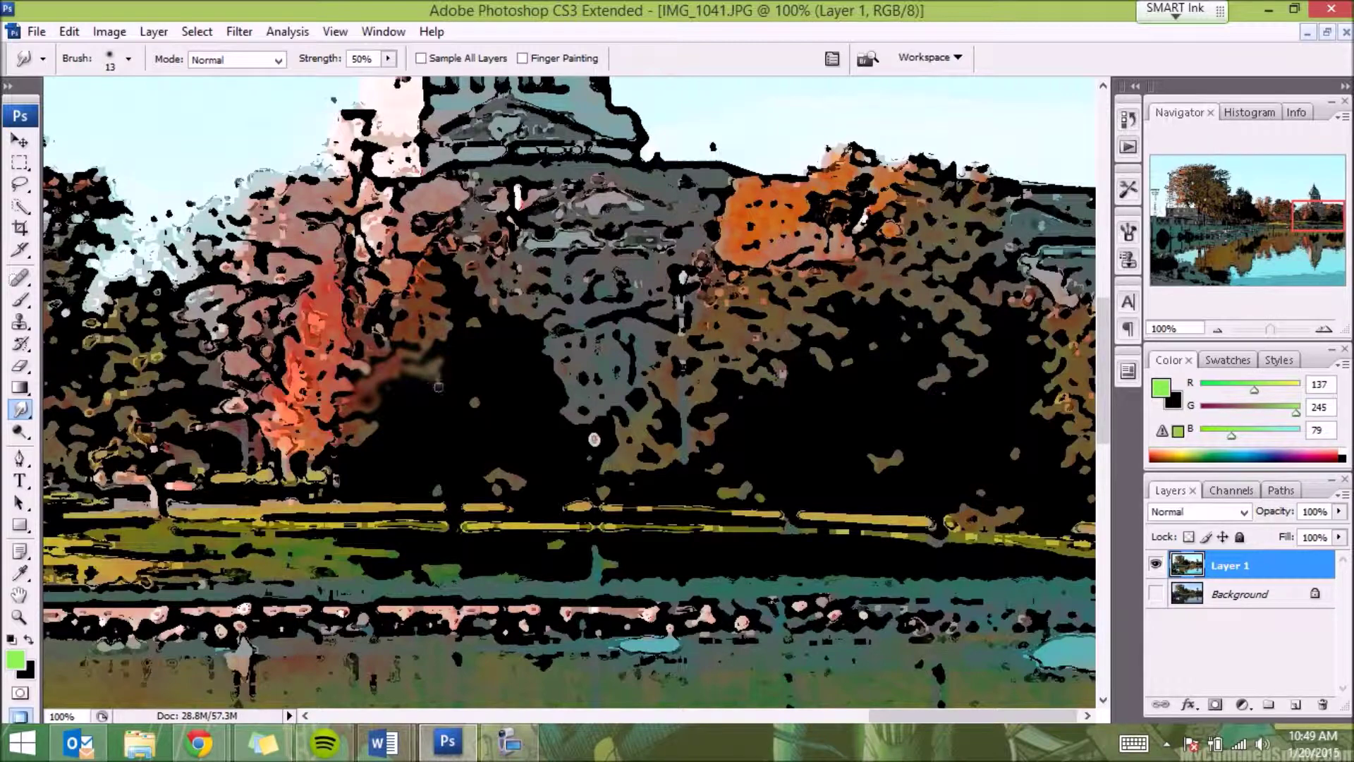
mouse_move(435, 386)
left_mouse_down()
mouse_move(424, 359)
mouse_move(435, 364)
left_mouse_up()
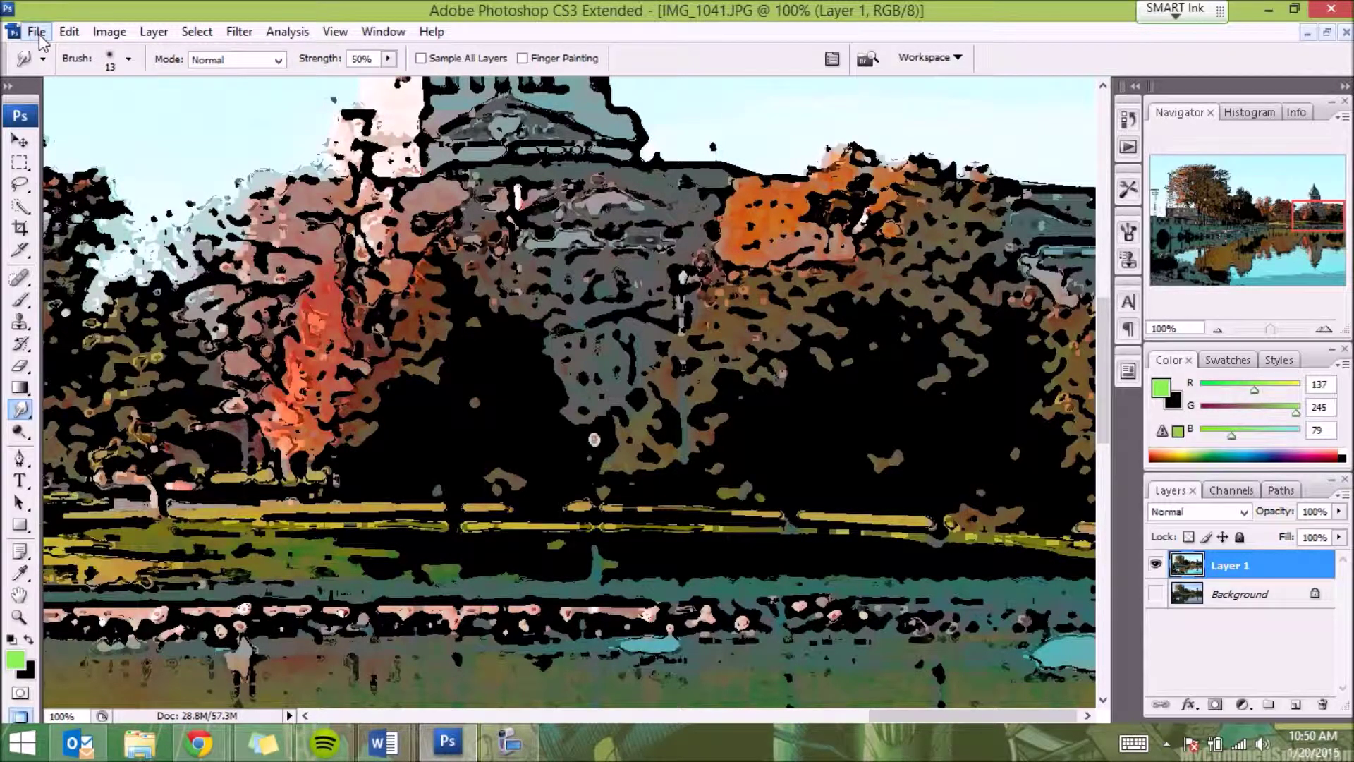
left_click(68, 31)
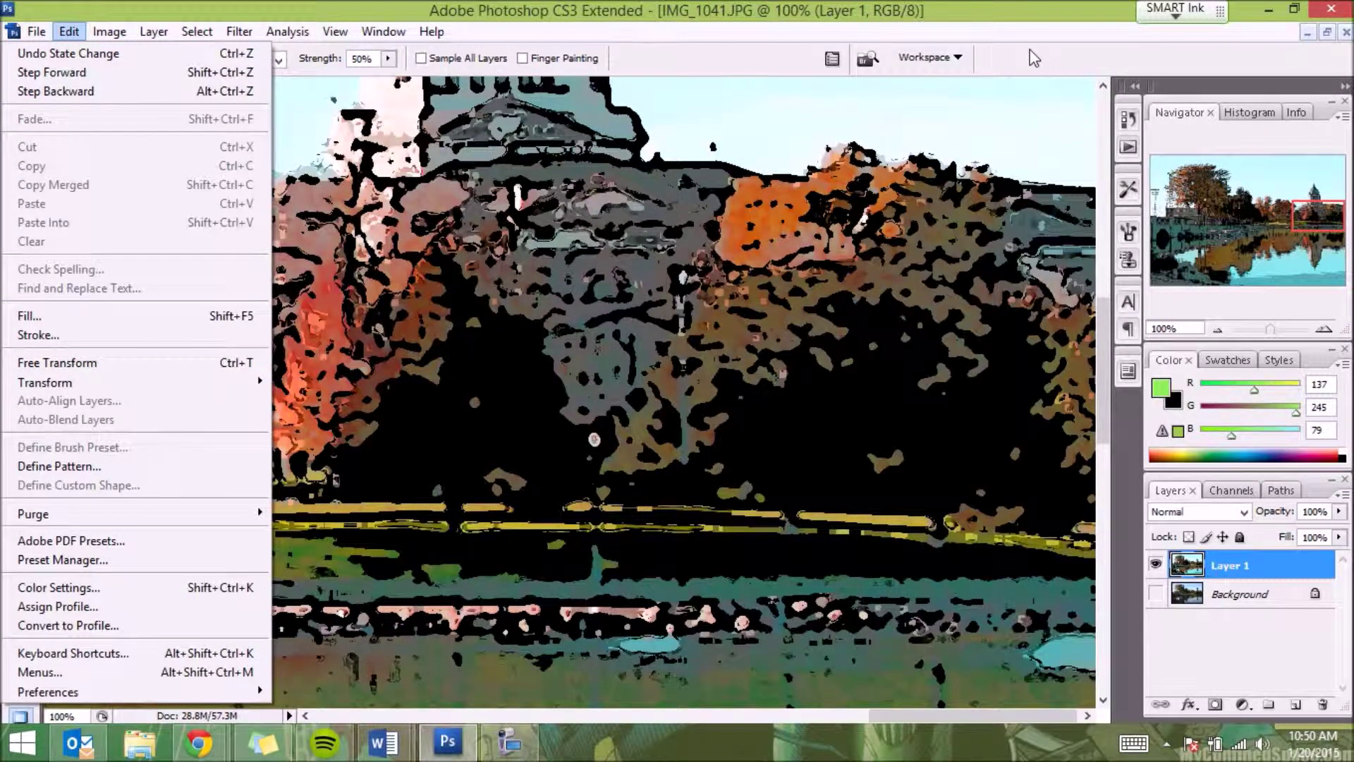
left_click(1022, 10)
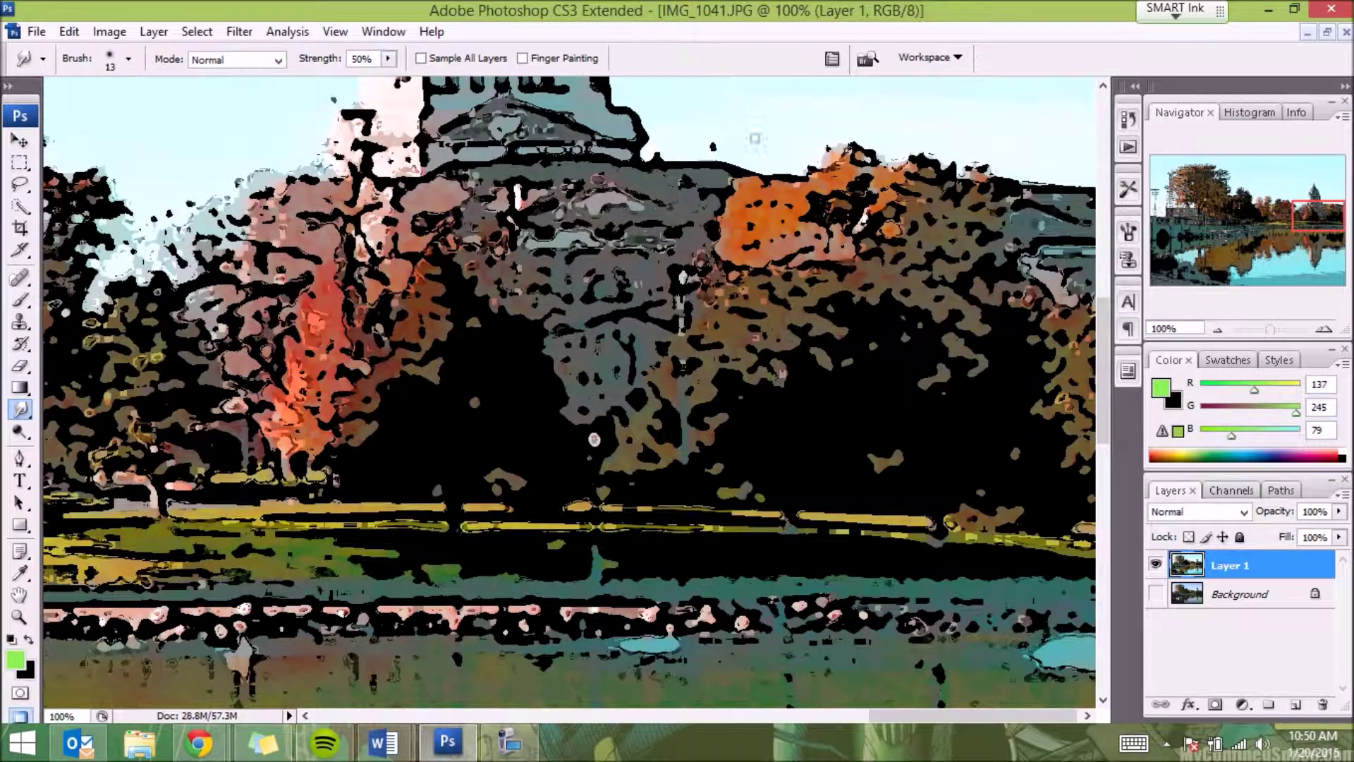
Step: Toggle Layer 1 and Background visibility to compare the painting with the original photo
left_click(1156, 564)
left_click(1157, 594)
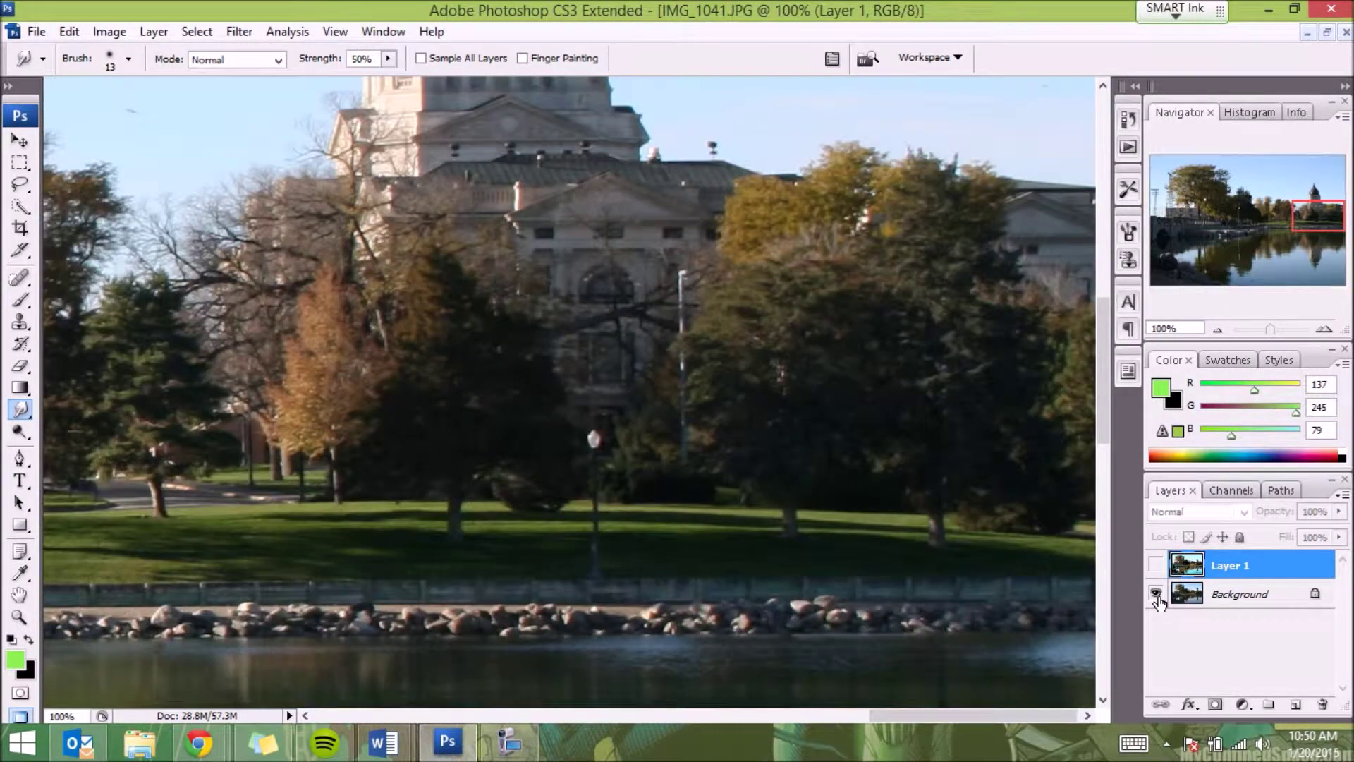
left_click(1155, 564)
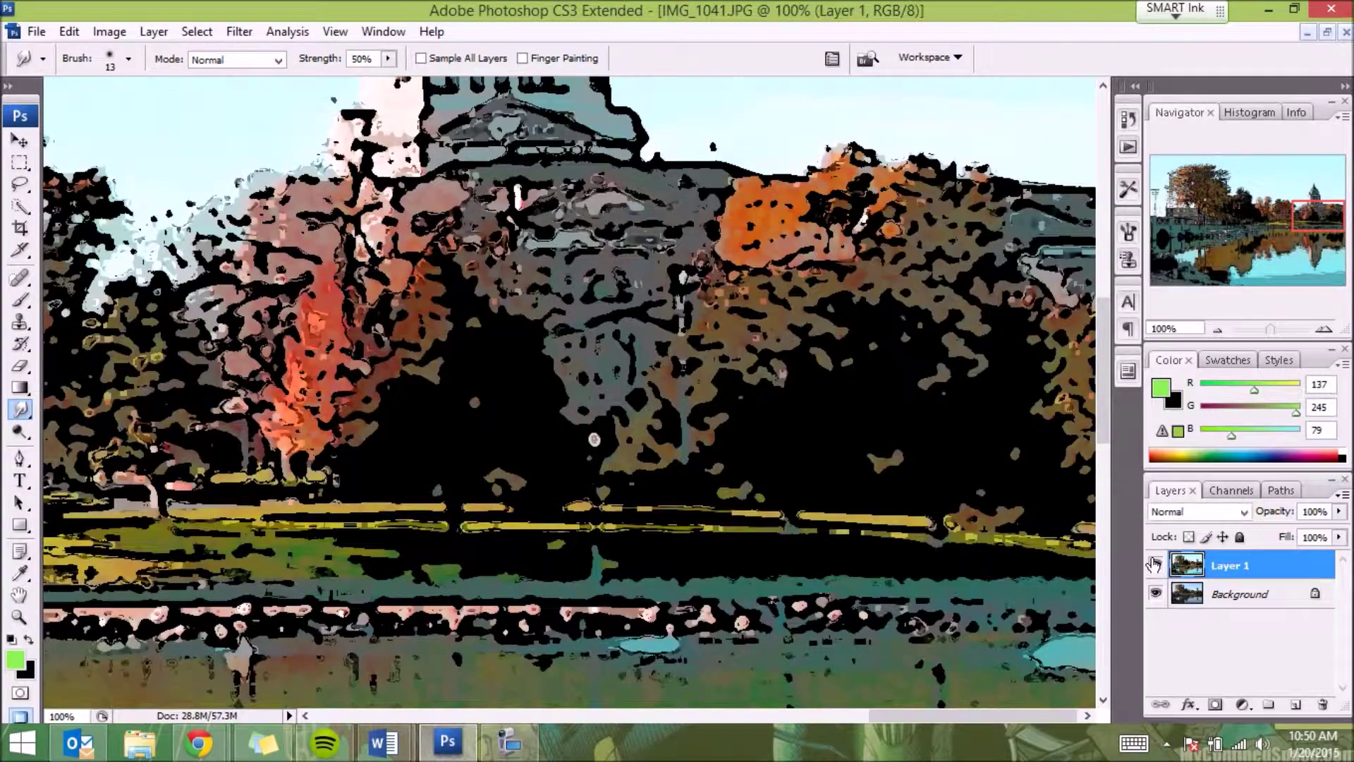
left_click(1156, 564)
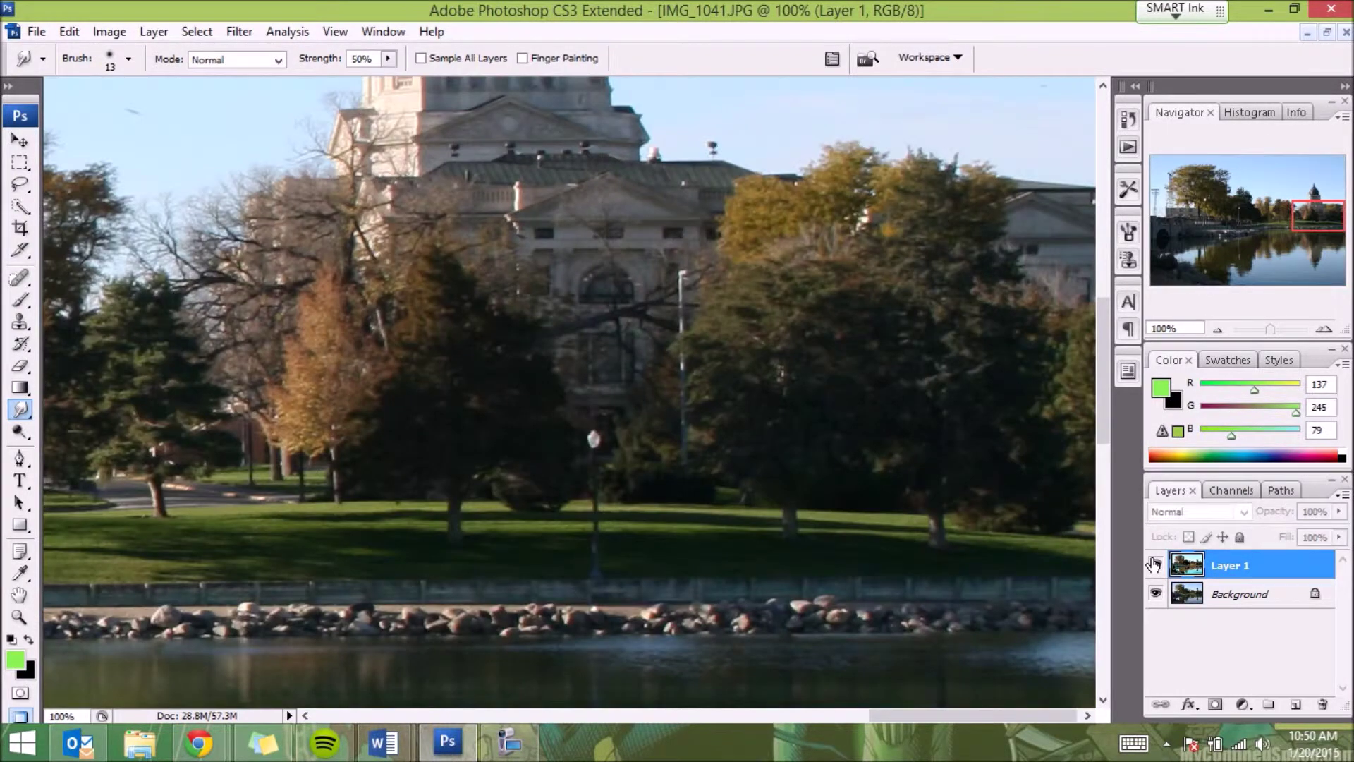
left_click(1156, 565)
left_click(1155, 564)
left_click(1155, 593)
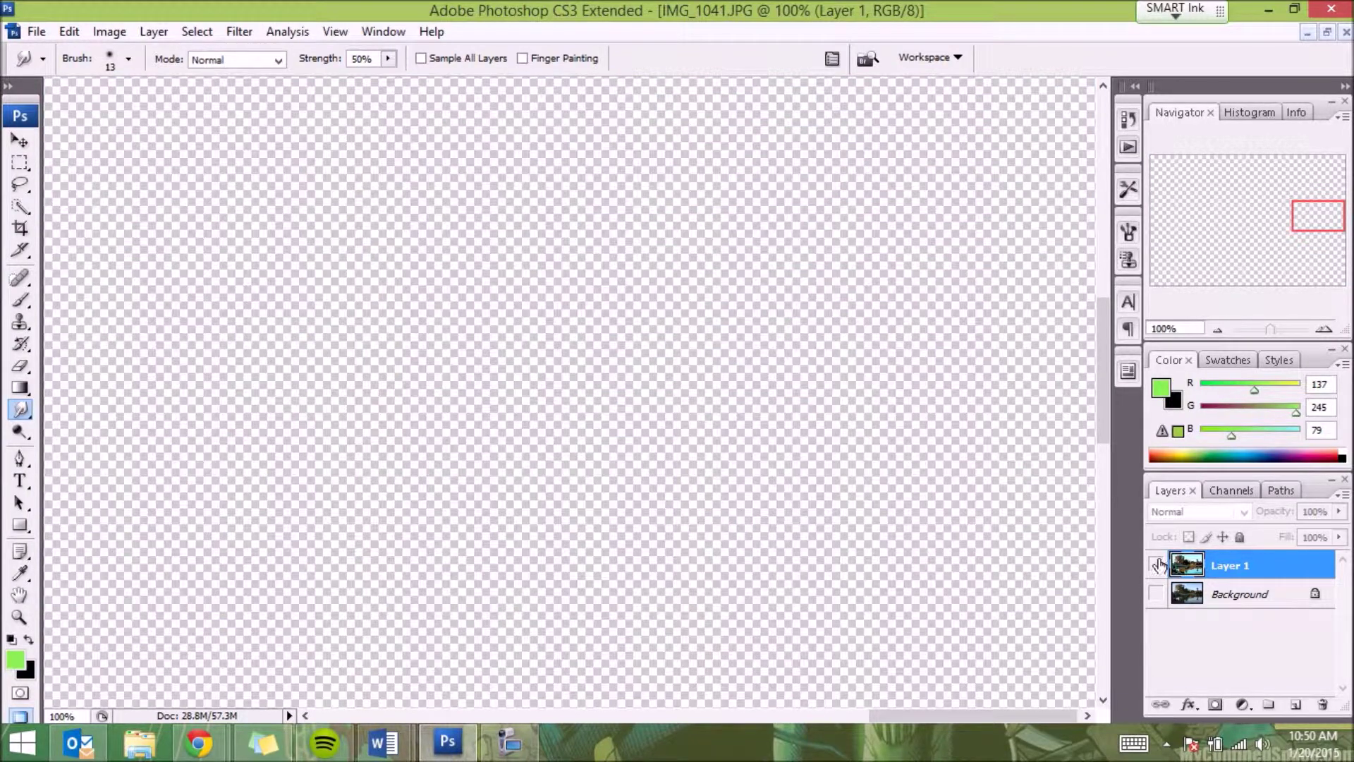
Step: Delete the Background layer and make Layer 1 visible again
left_click_drag(1231, 600, 1321, 704)
left_click(1155, 564)
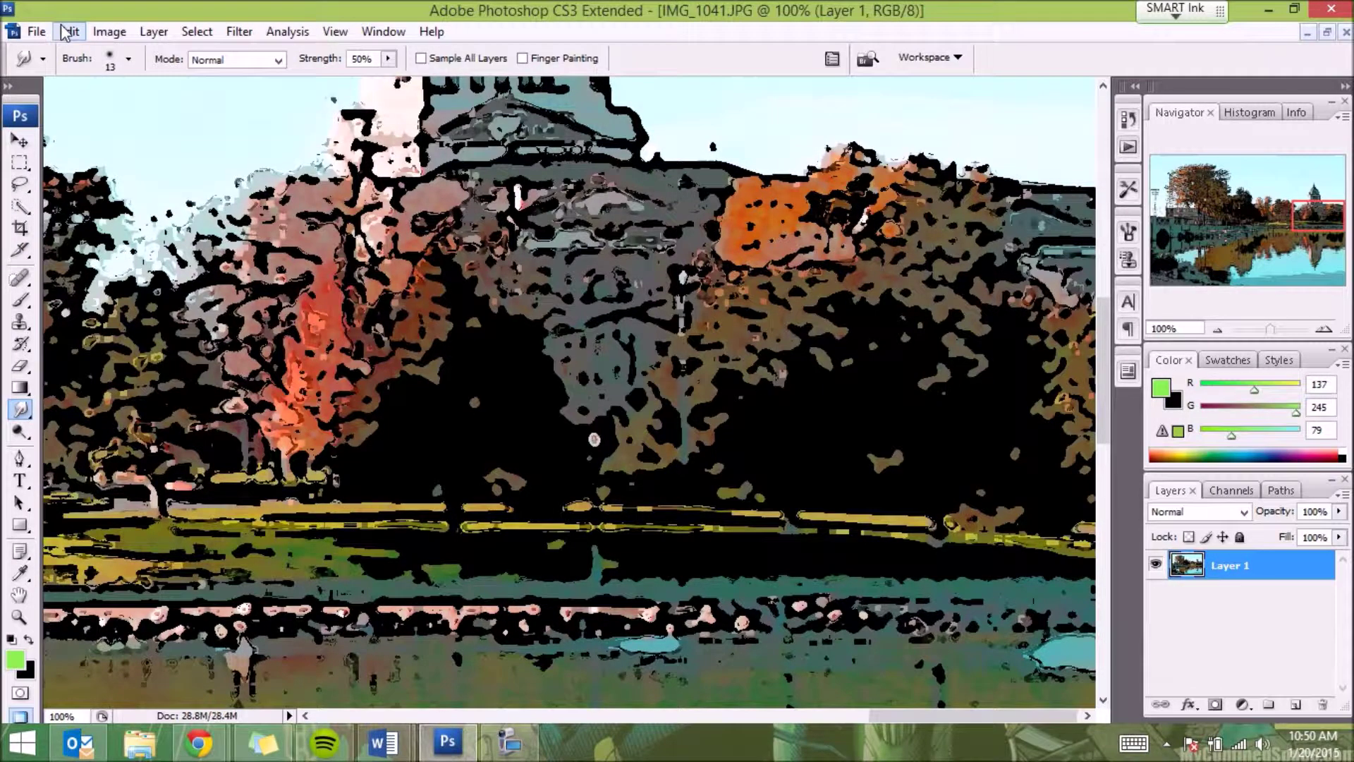
left_click(36, 32)
Step: Save a JPEG copy named IMG_1041 copy.jpg at Maximum quality 12
left_click(68, 281)
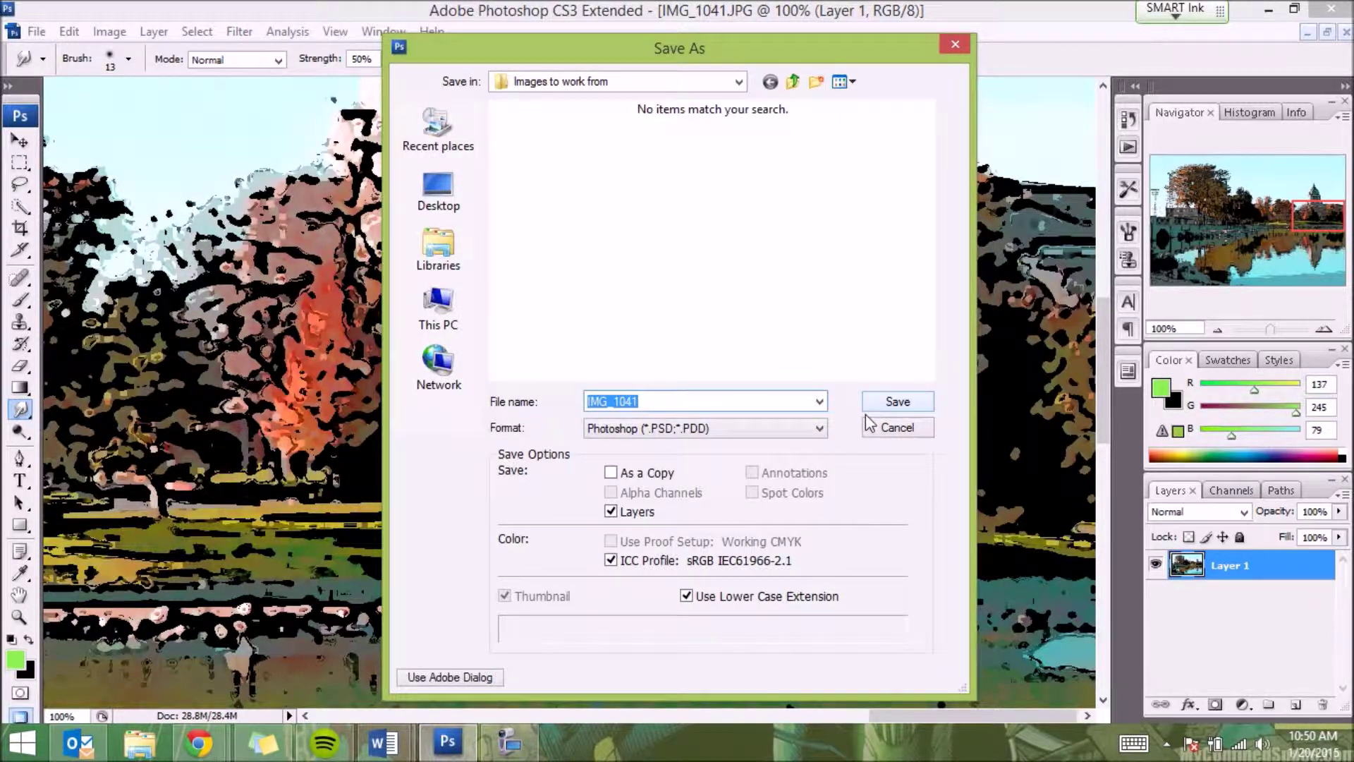
left_click(819, 428)
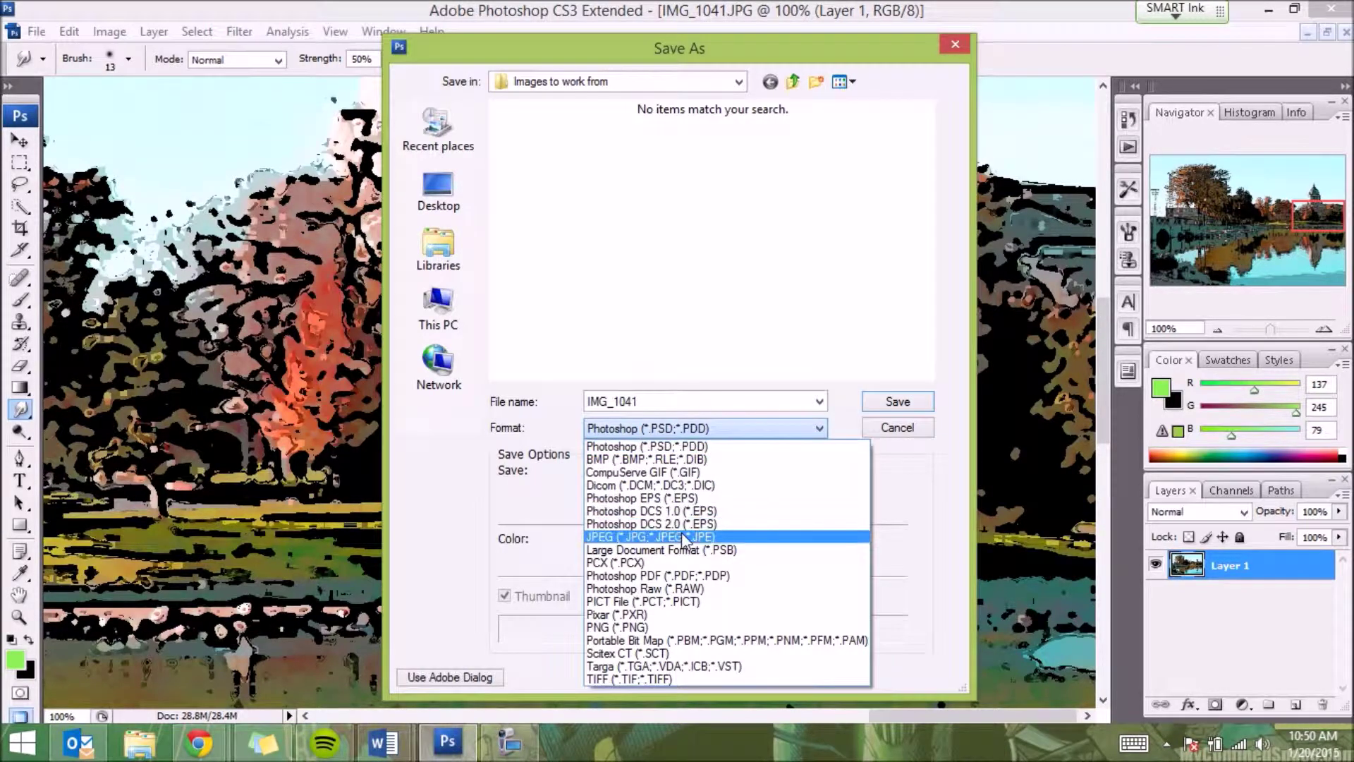
left_click(681, 534)
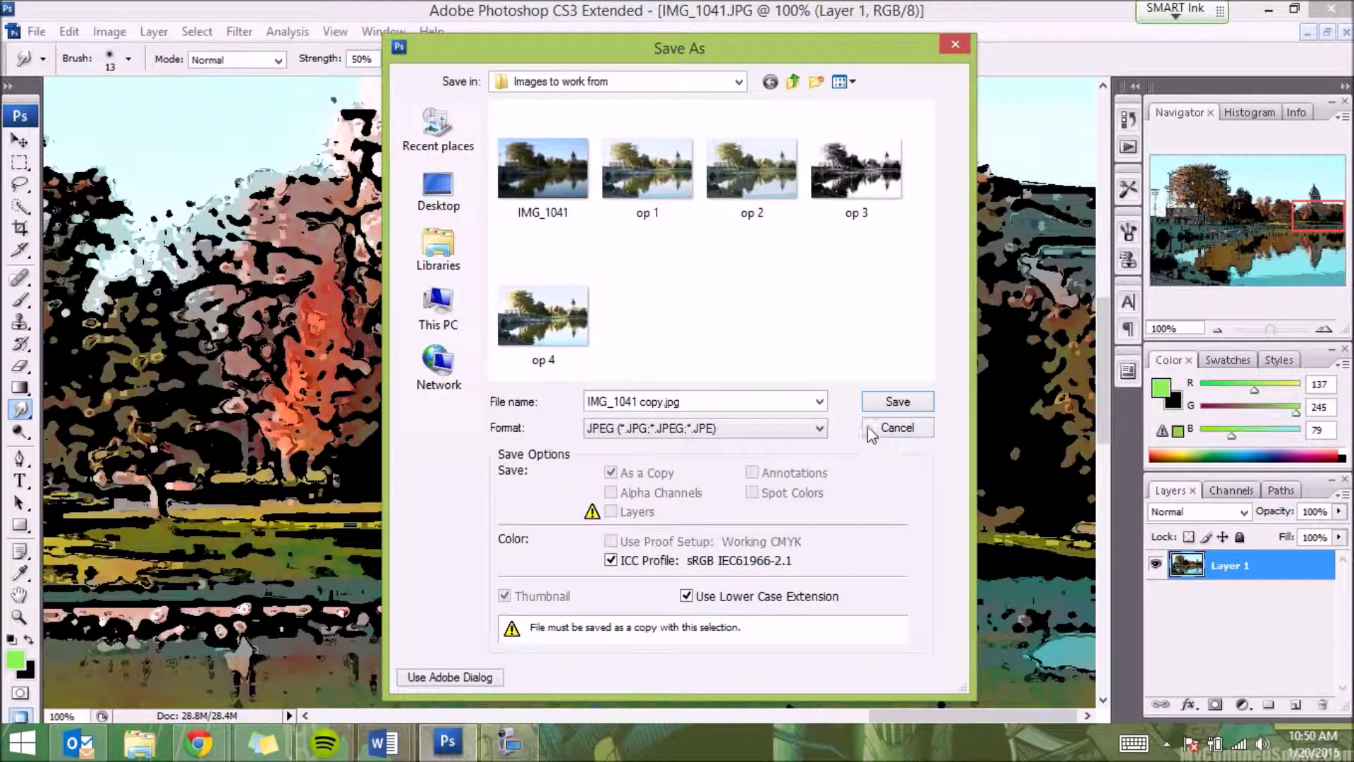
left_click(890, 402)
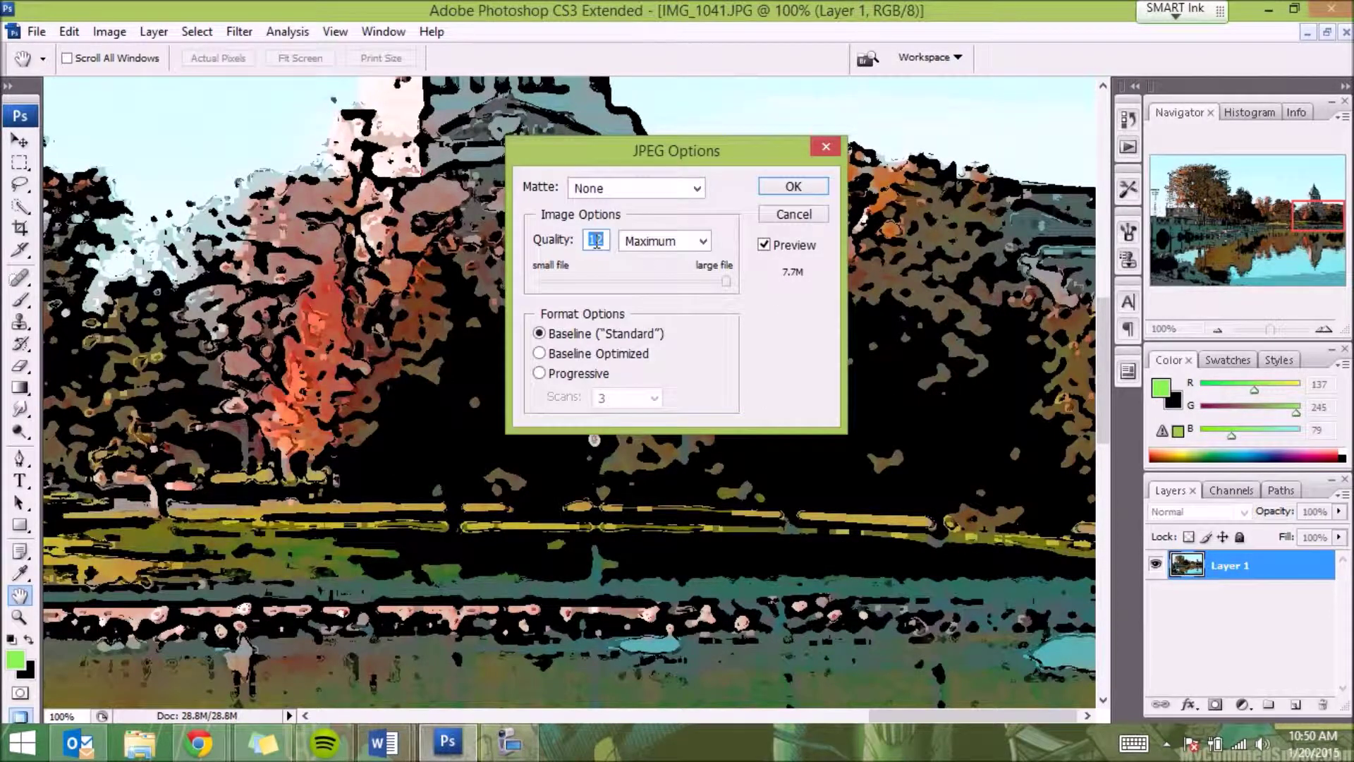
left_click(791, 186)
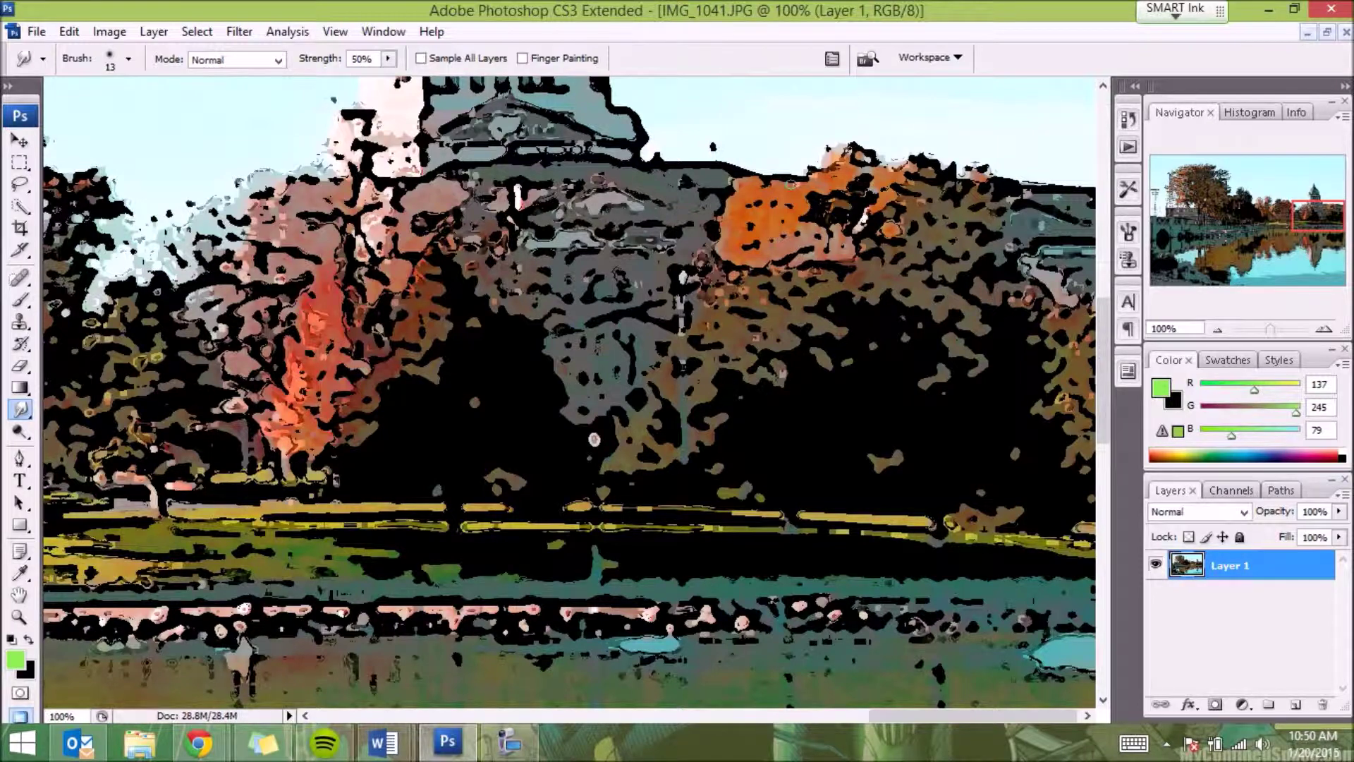
Step: Close IMG_1041.JPG without saving over the original, discarding the changes
left_click(1345, 32)
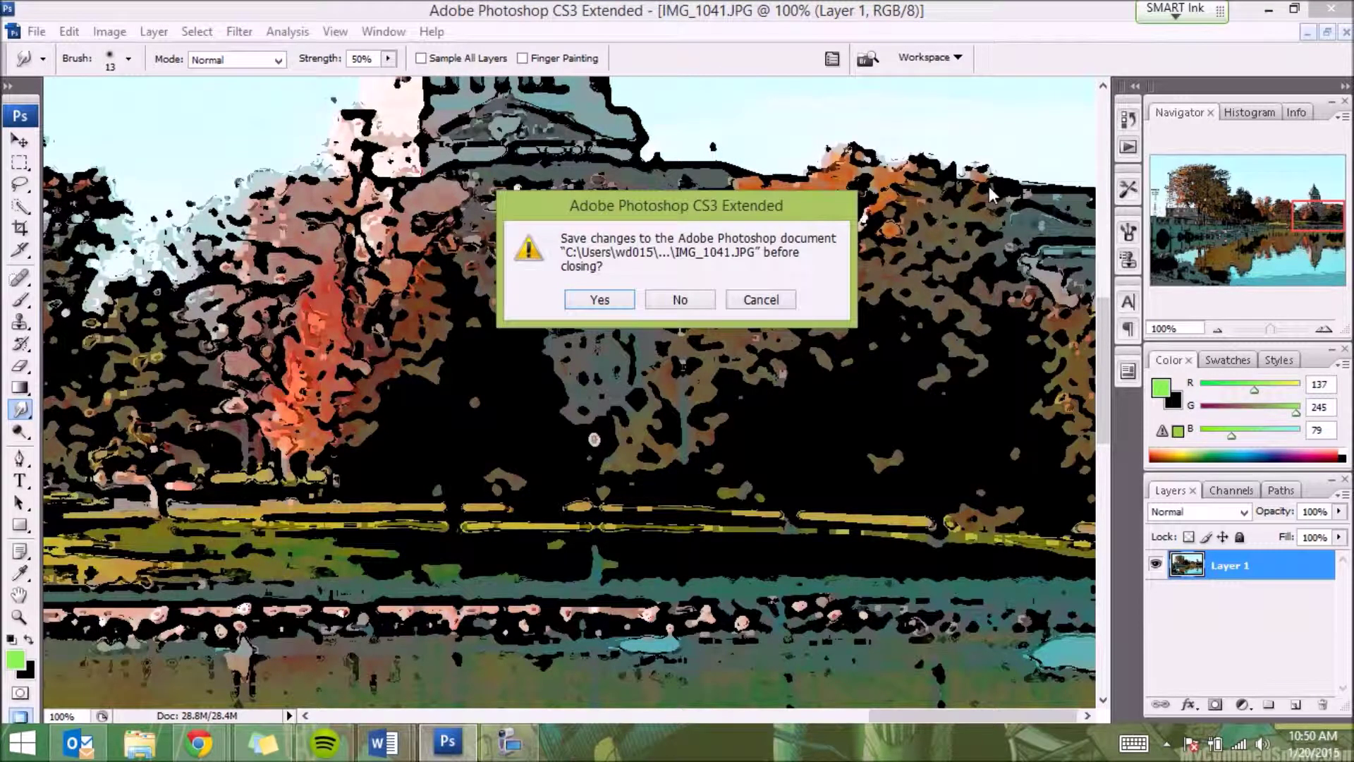
left_click(625, 302)
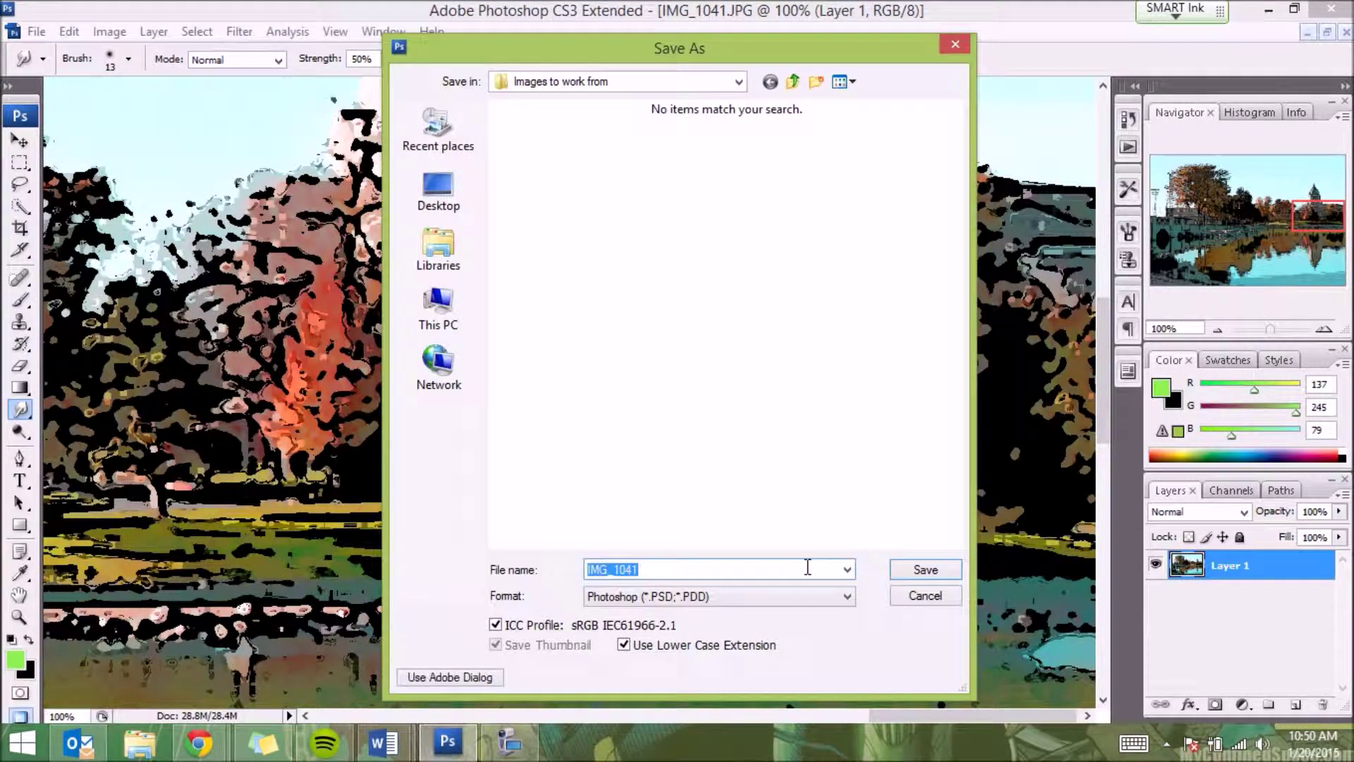
left_click(925, 594)
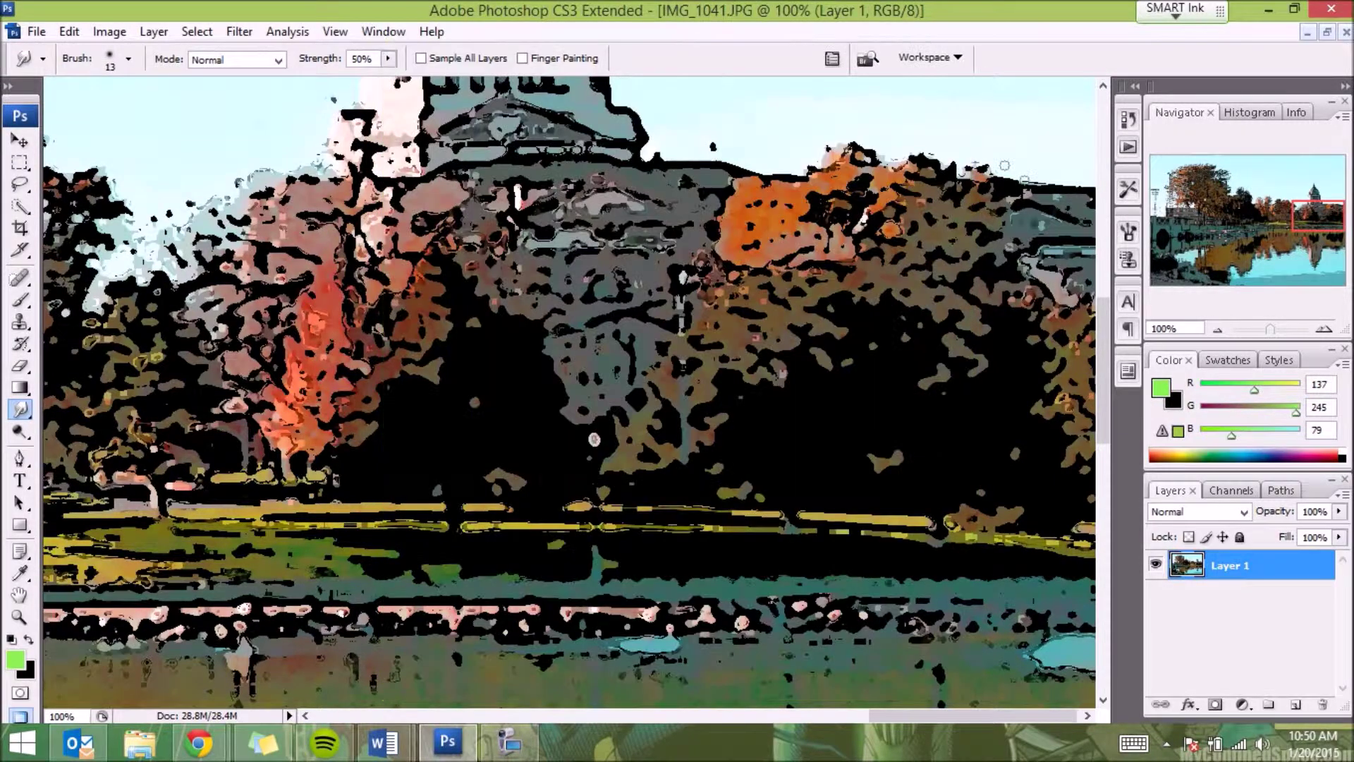
left_click(1346, 32)
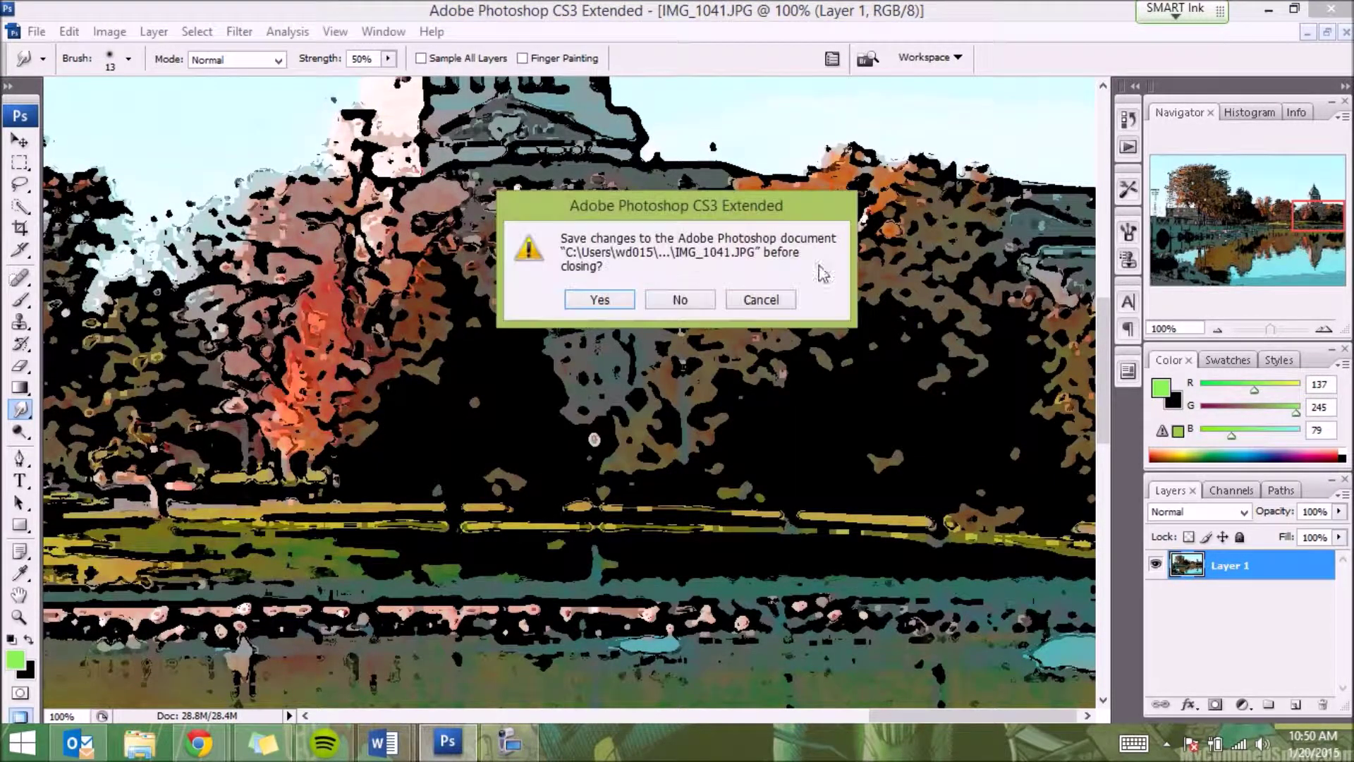
left_click(690, 300)
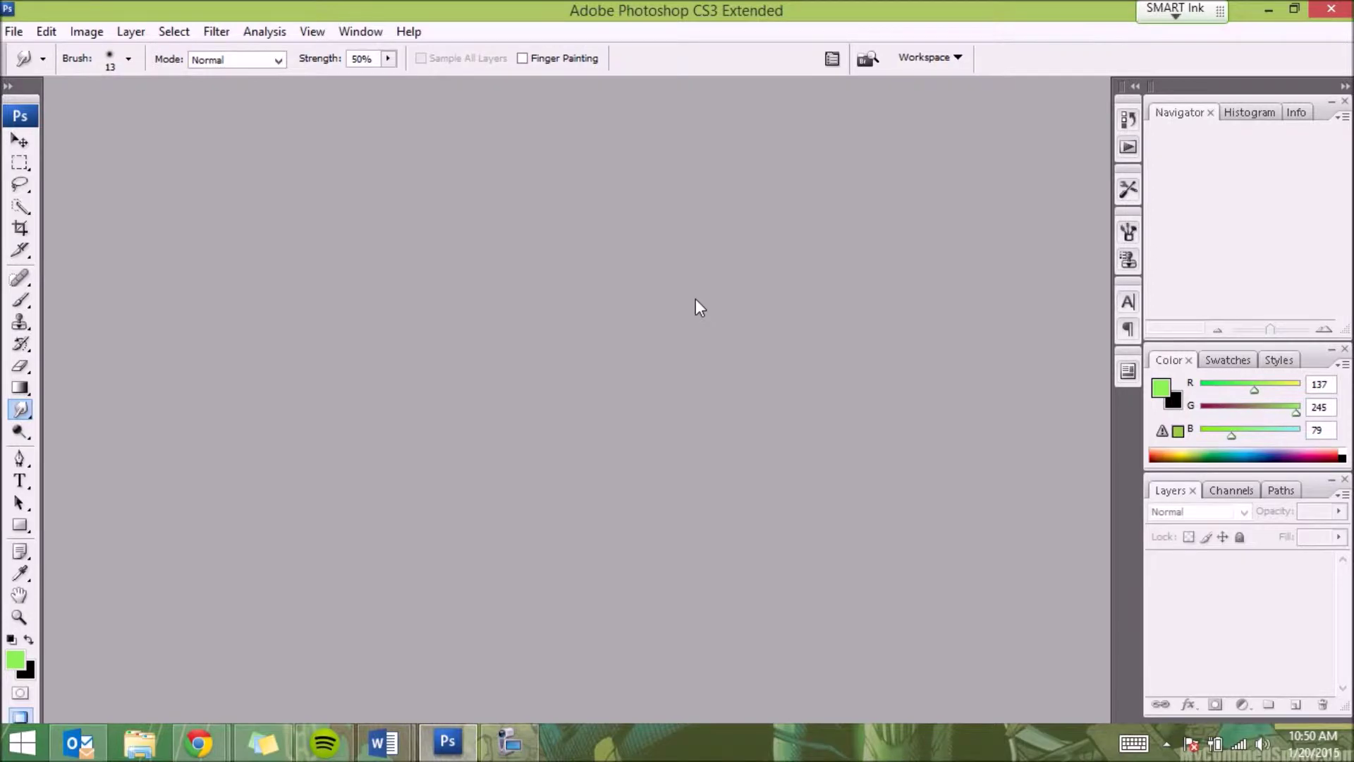